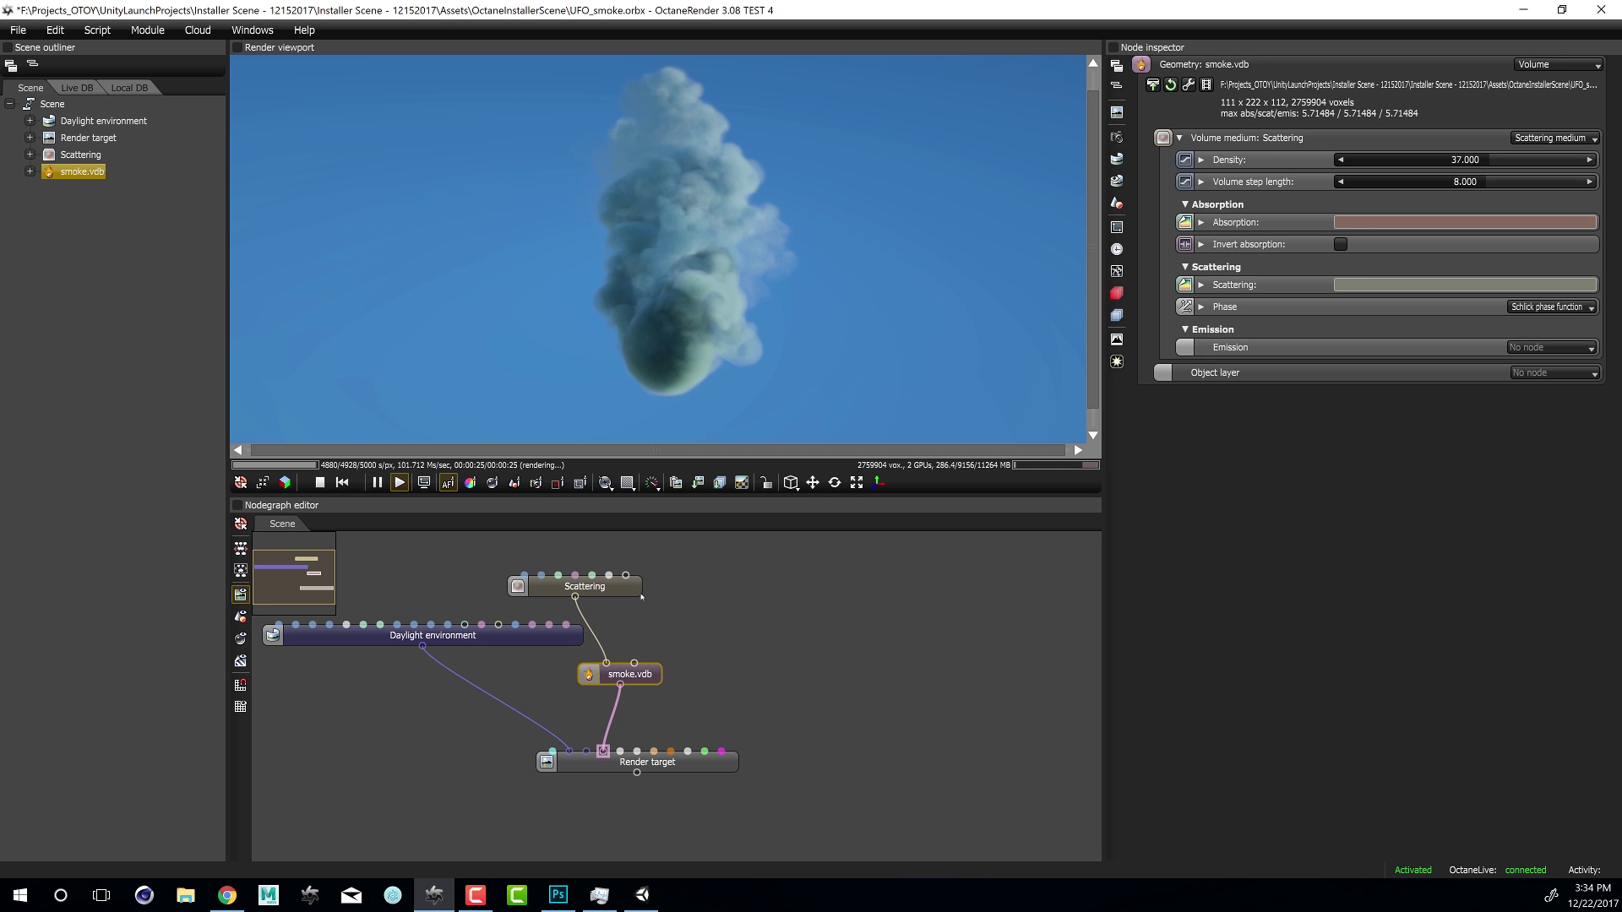
# Switch to Unity and examine the UFO and its smoke volume box from a low side angle
pyautogui.click(642, 895)
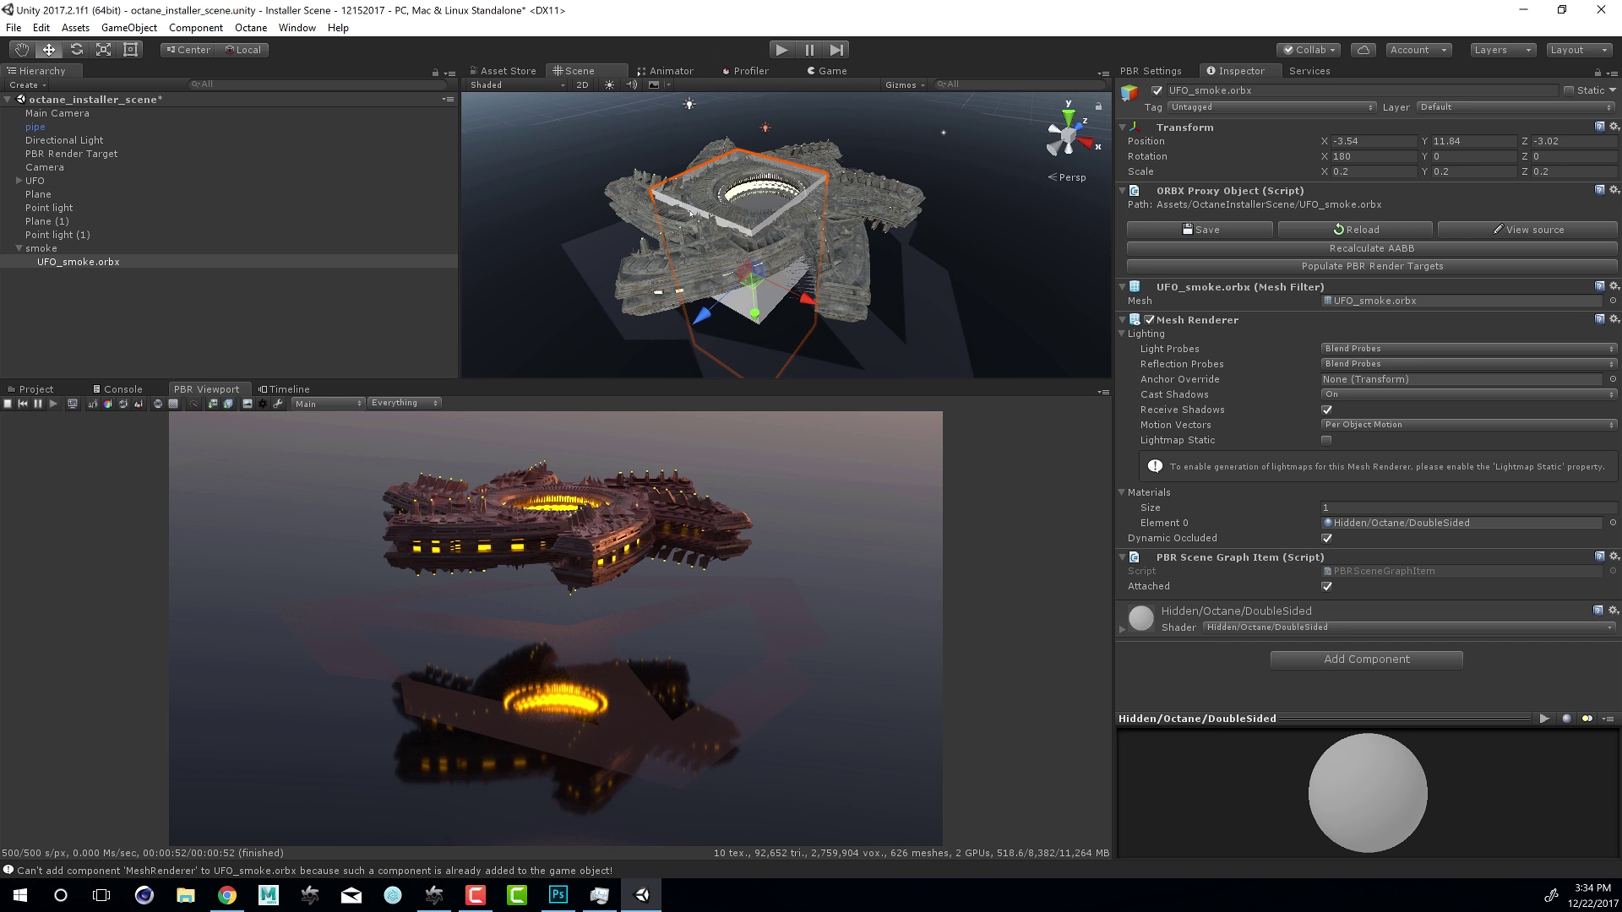
pyautogui.keyDown('alt'); pyautogui.moveTo(962, 251); pyautogui.dragTo(963, 296); pyautogui.keyUp('alt')
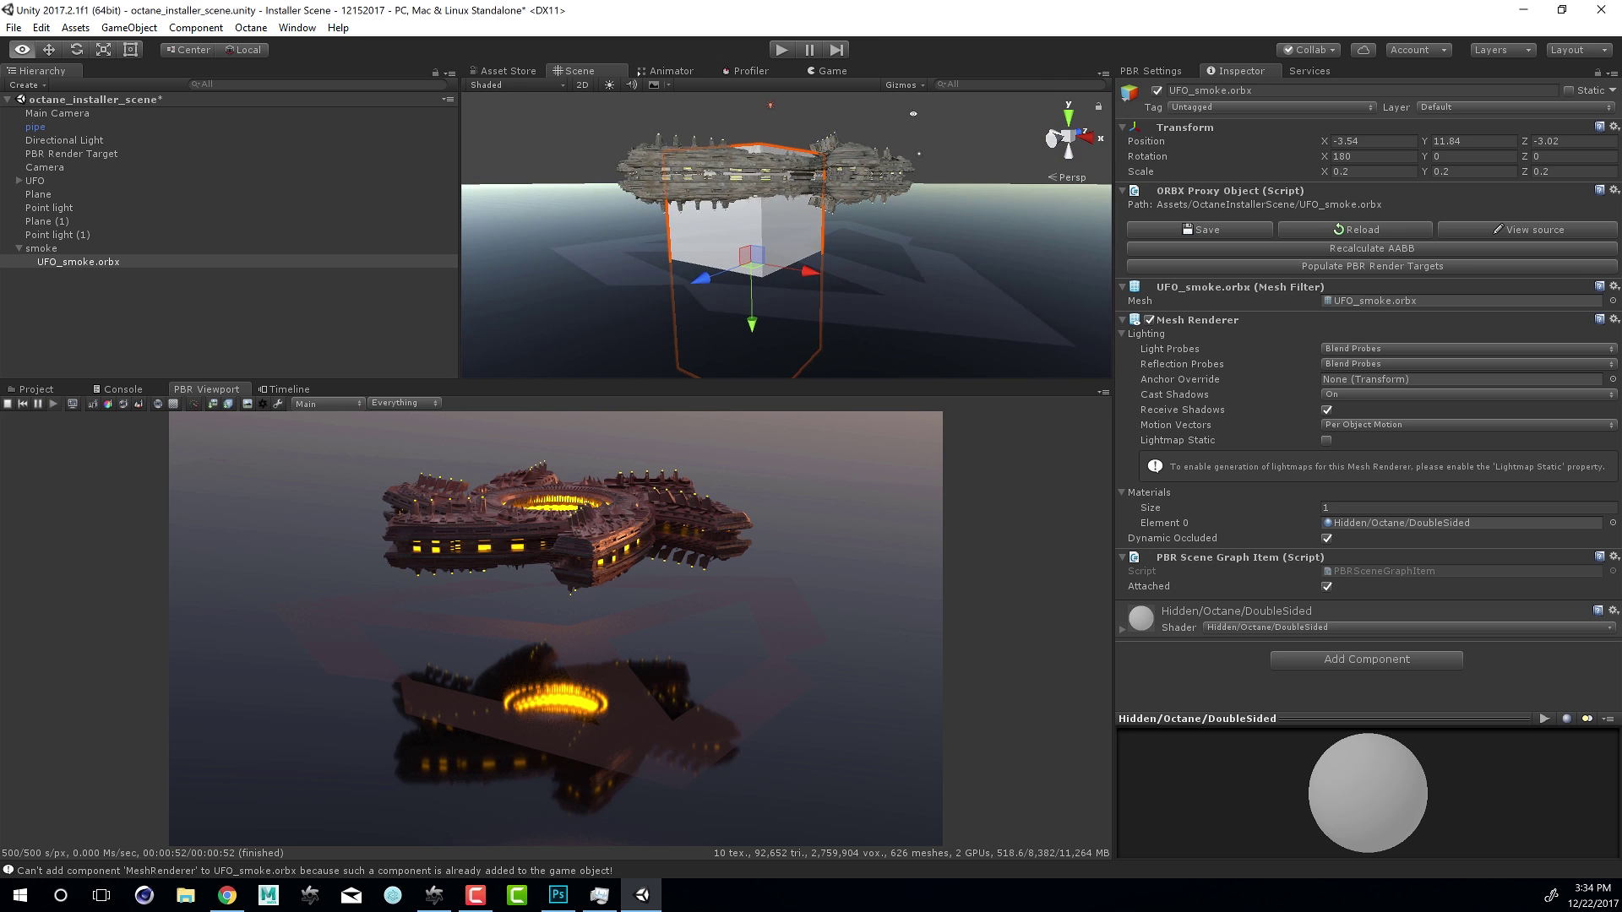
pyautogui.keyDown('alt'); pyautogui.moveTo(963, 295); pyautogui.dragTo(967, 302, button='right'); pyautogui.keyUp('alt')
pyautogui.keyDown('alt'); pyautogui.moveTo(966, 303); pyautogui.dragTo(870, 299); pyautogui.keyUp('alt')
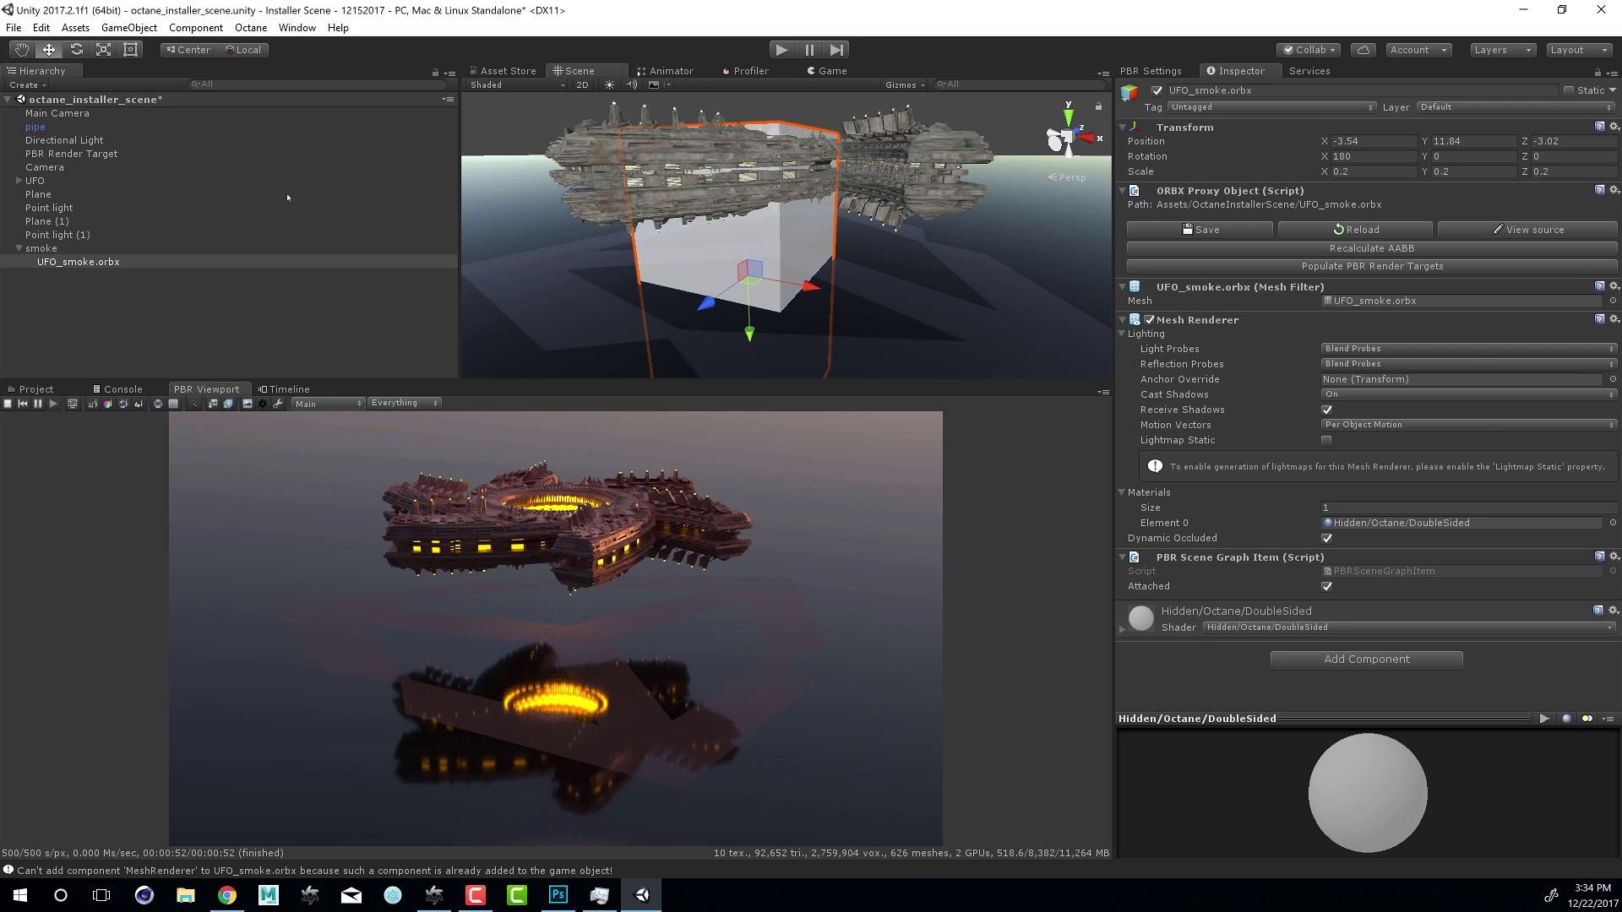
# Deactivate the UFO_smoke.orbx object under the smoke parent and undo the deactivation
pyautogui.click(55, 250)
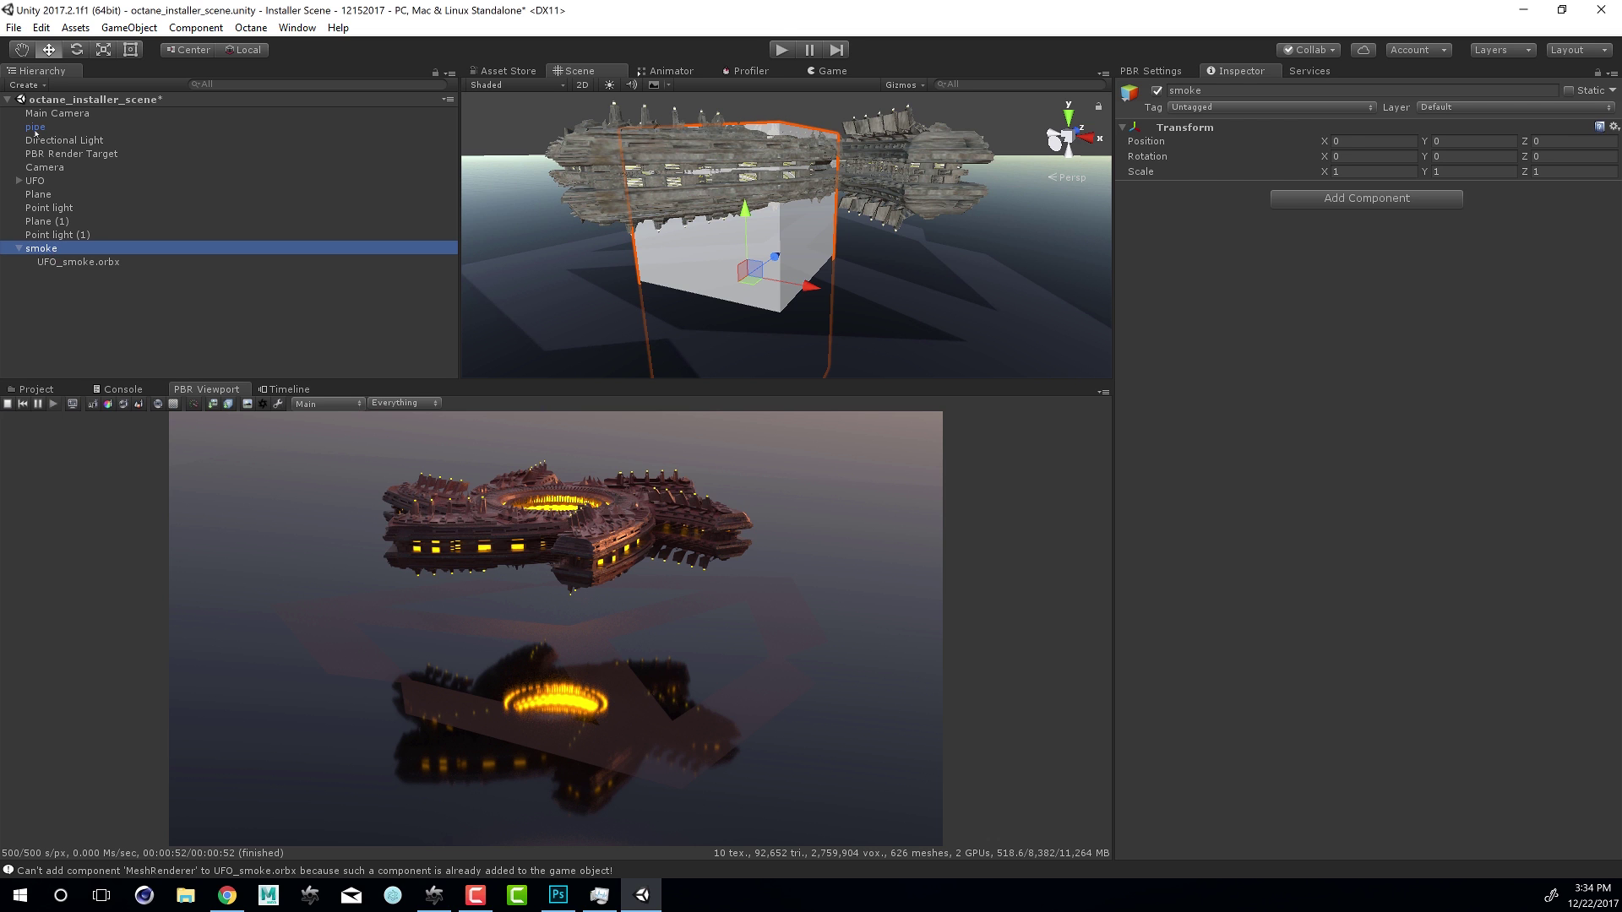
pyautogui.click(52, 263)
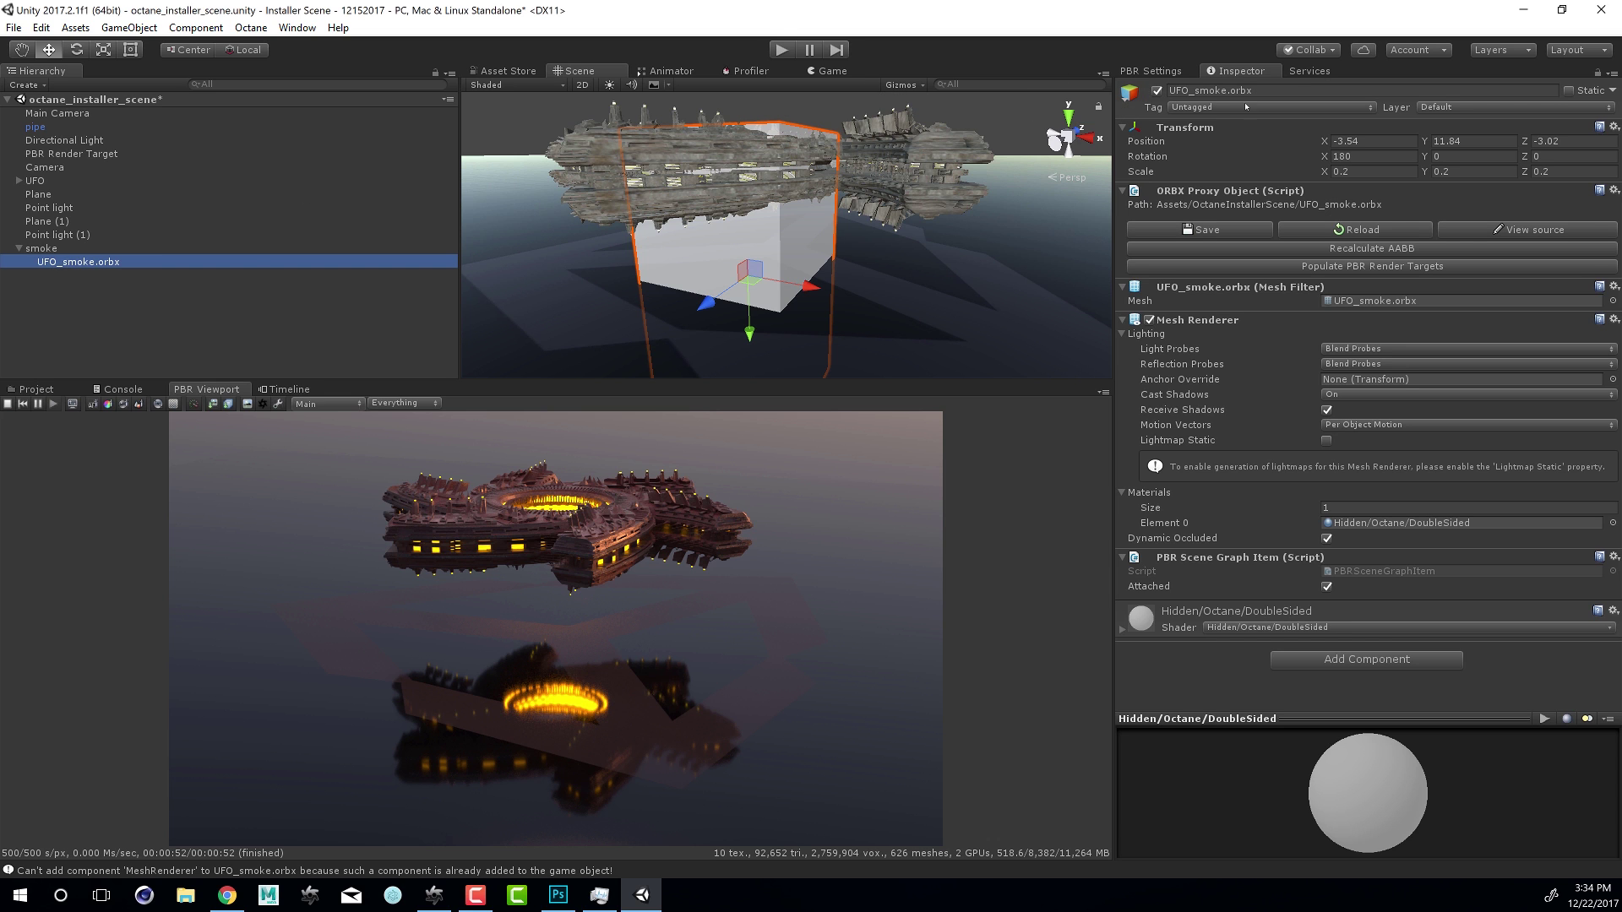
pyautogui.click(1157, 90)
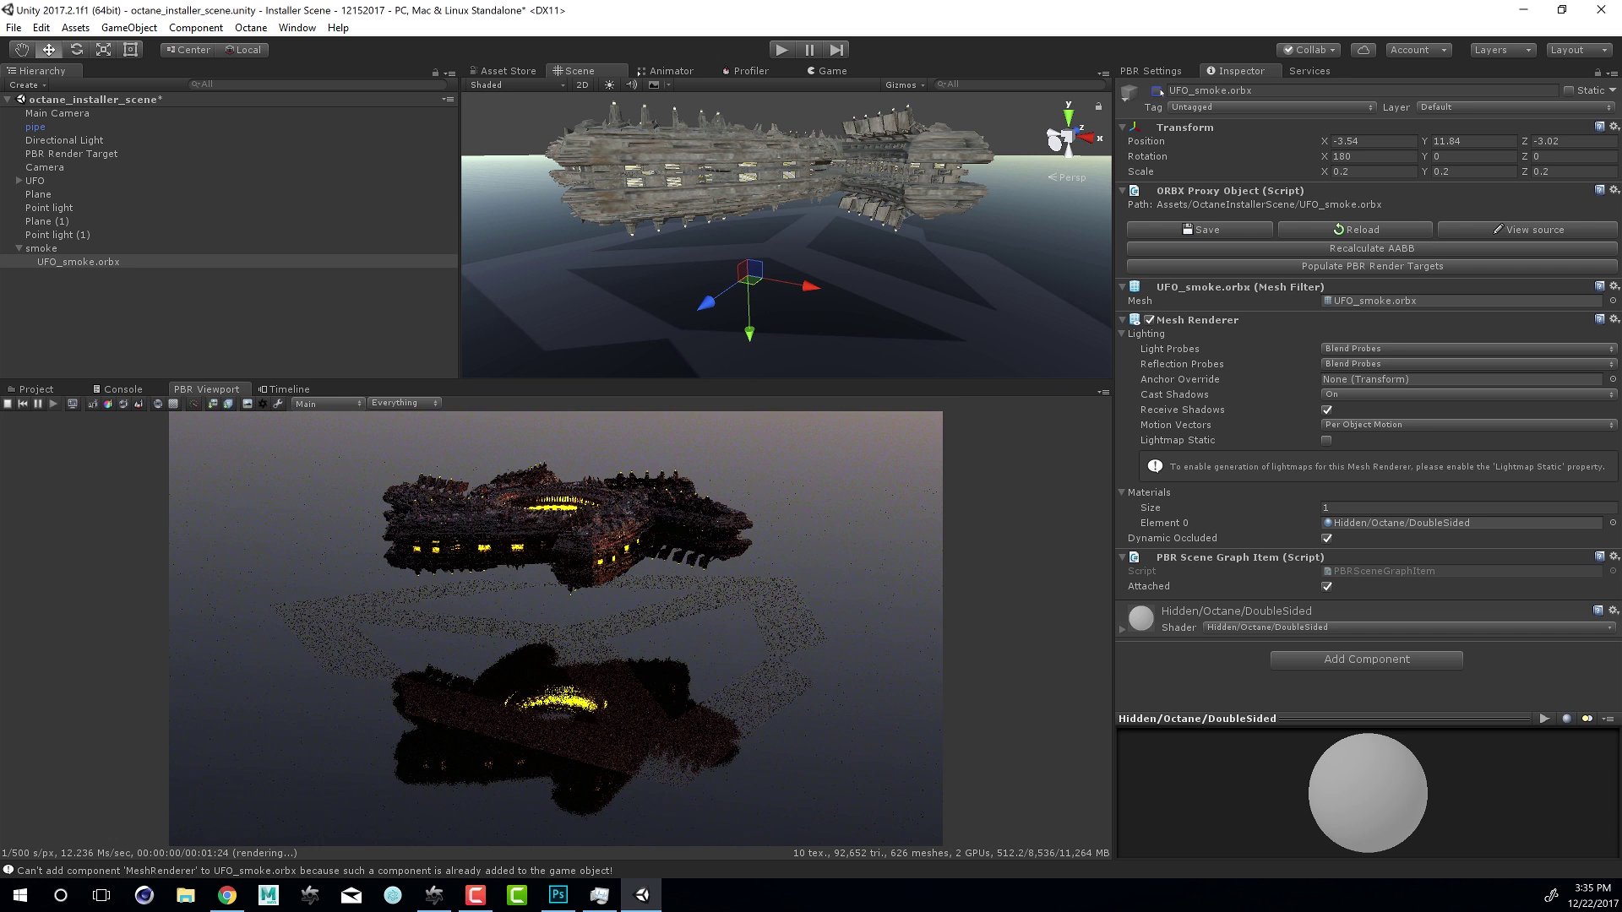
pyautogui.hotkey('ctrl', 'z')
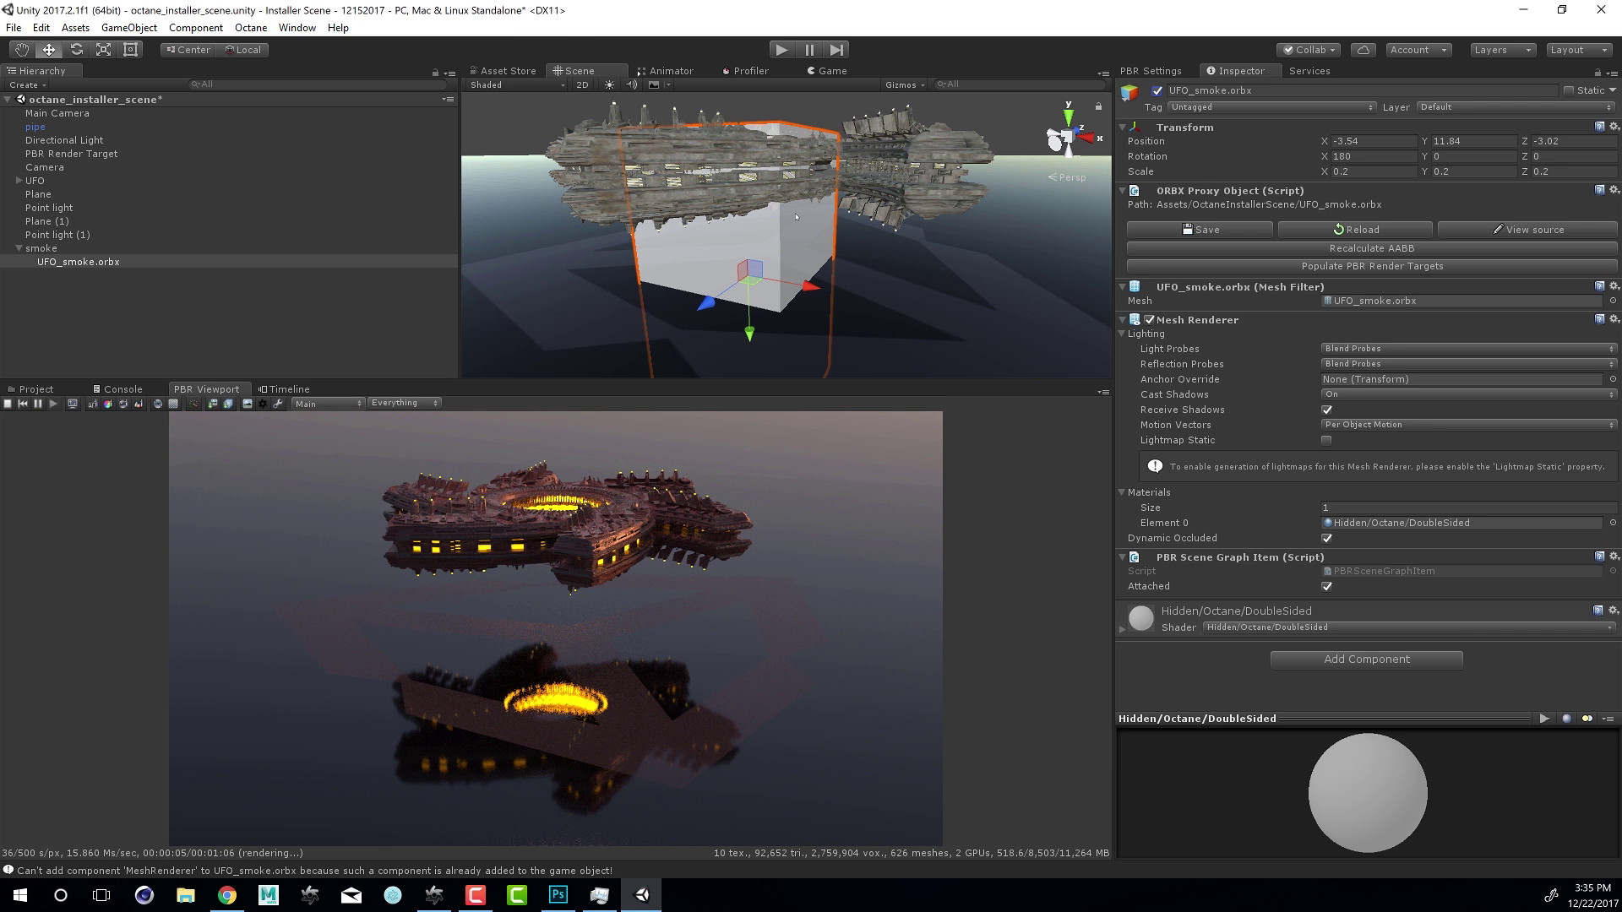
# Open the source of the UFO_smoke.orbx proxy in the Octane interface, enlarging its window and node graph area
pyautogui.click(434, 898)
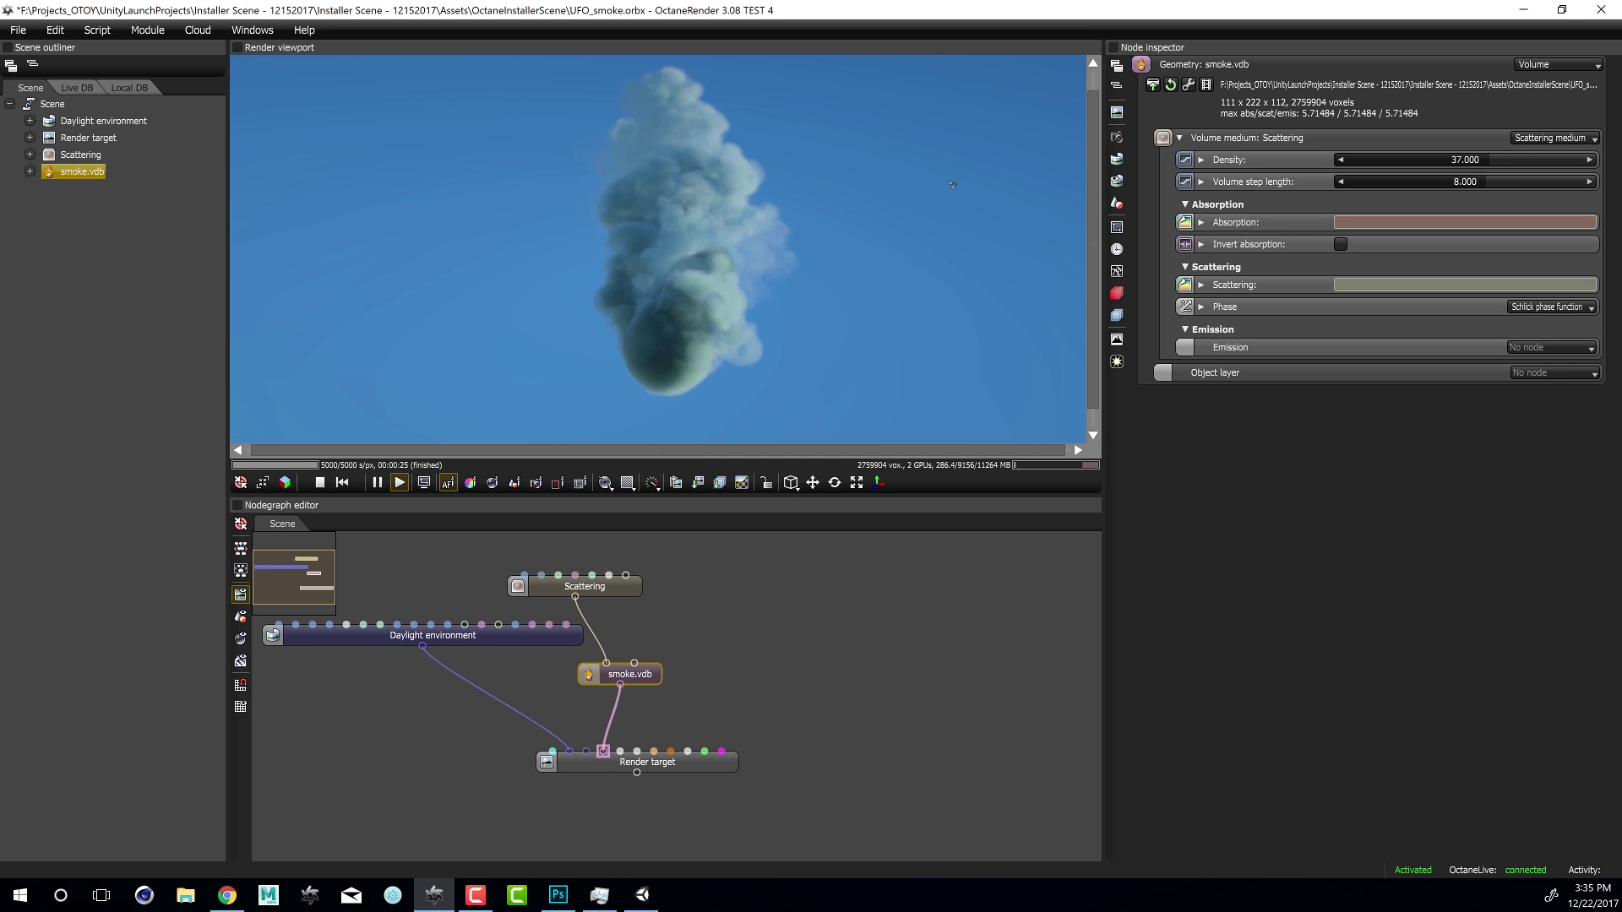
pyautogui.click(1523, 9)
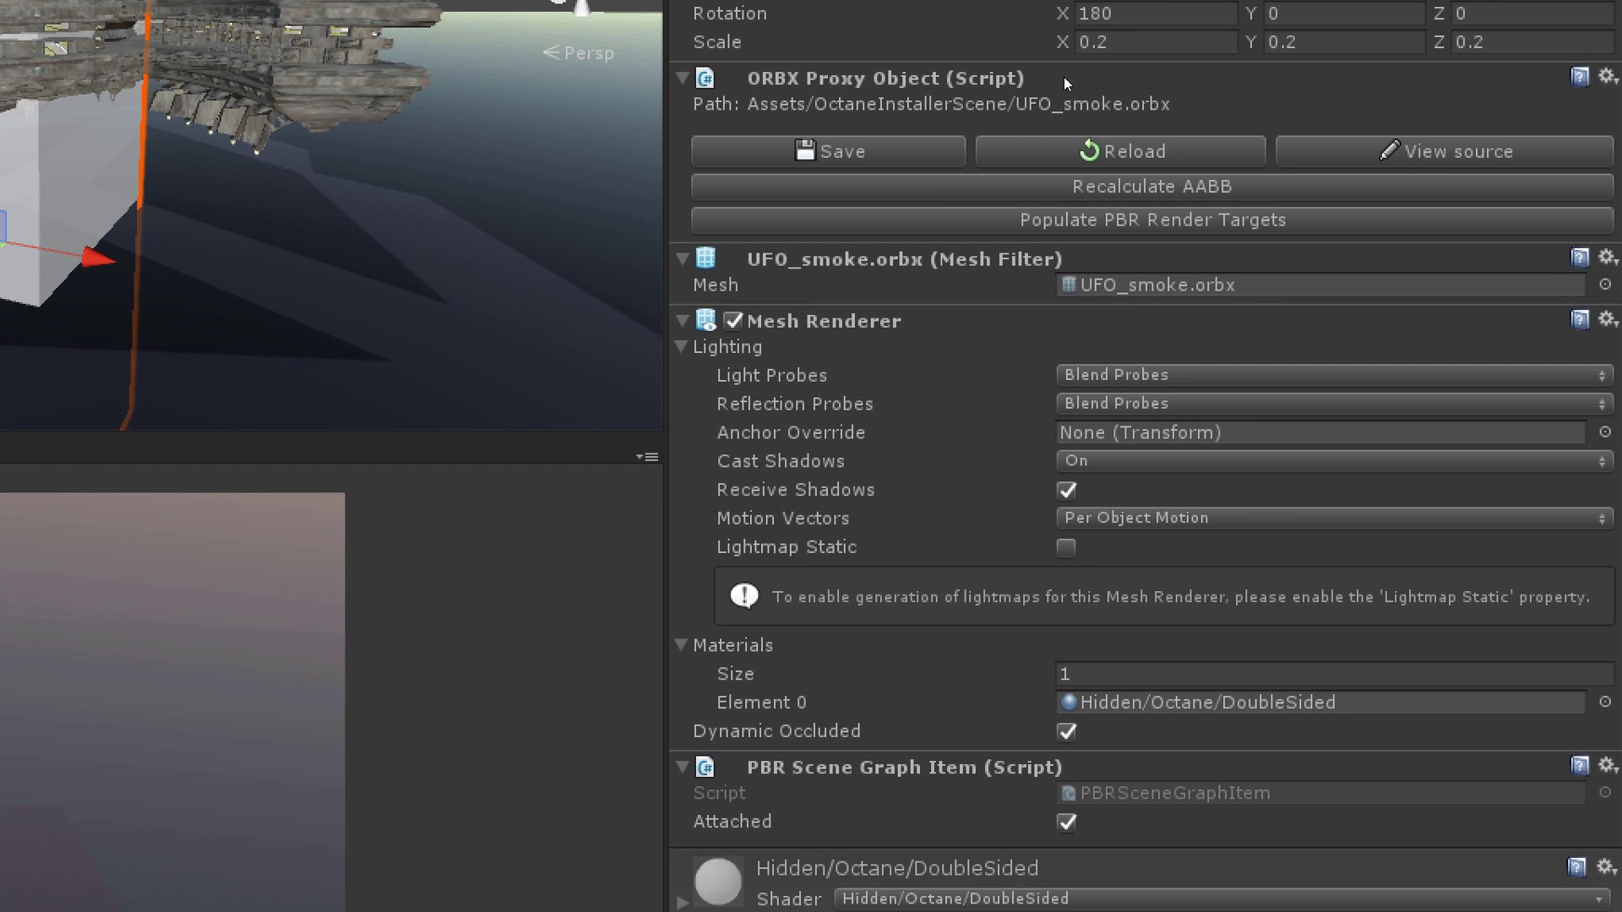
pyautogui.click(1437, 149)
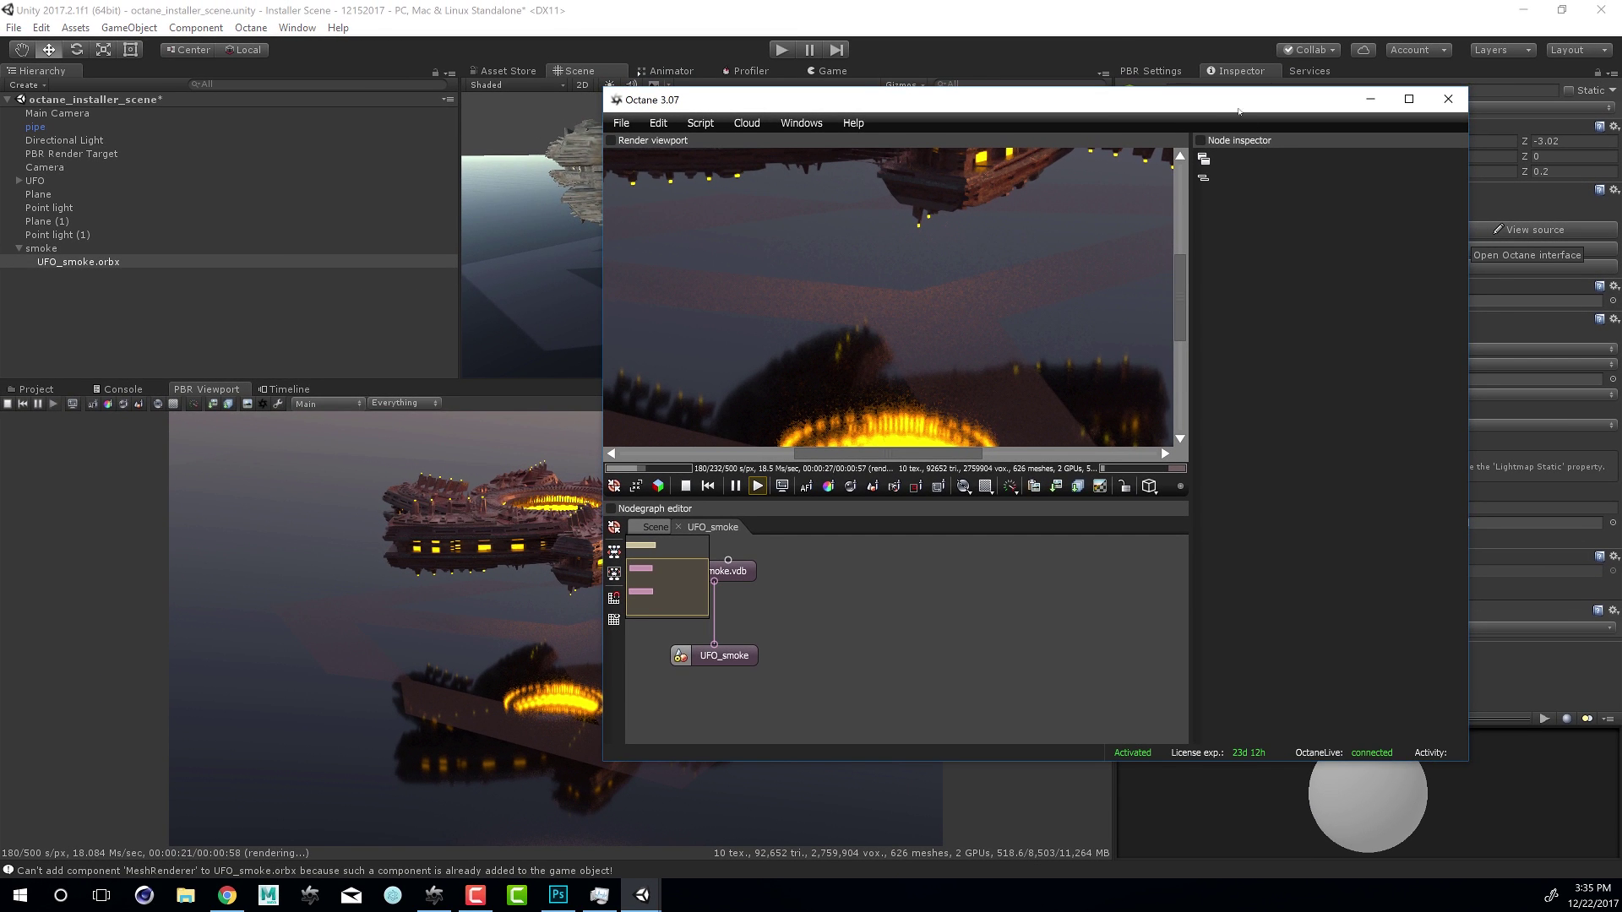
pyautogui.moveTo(1238, 111); pyautogui.dragTo(850, 72)
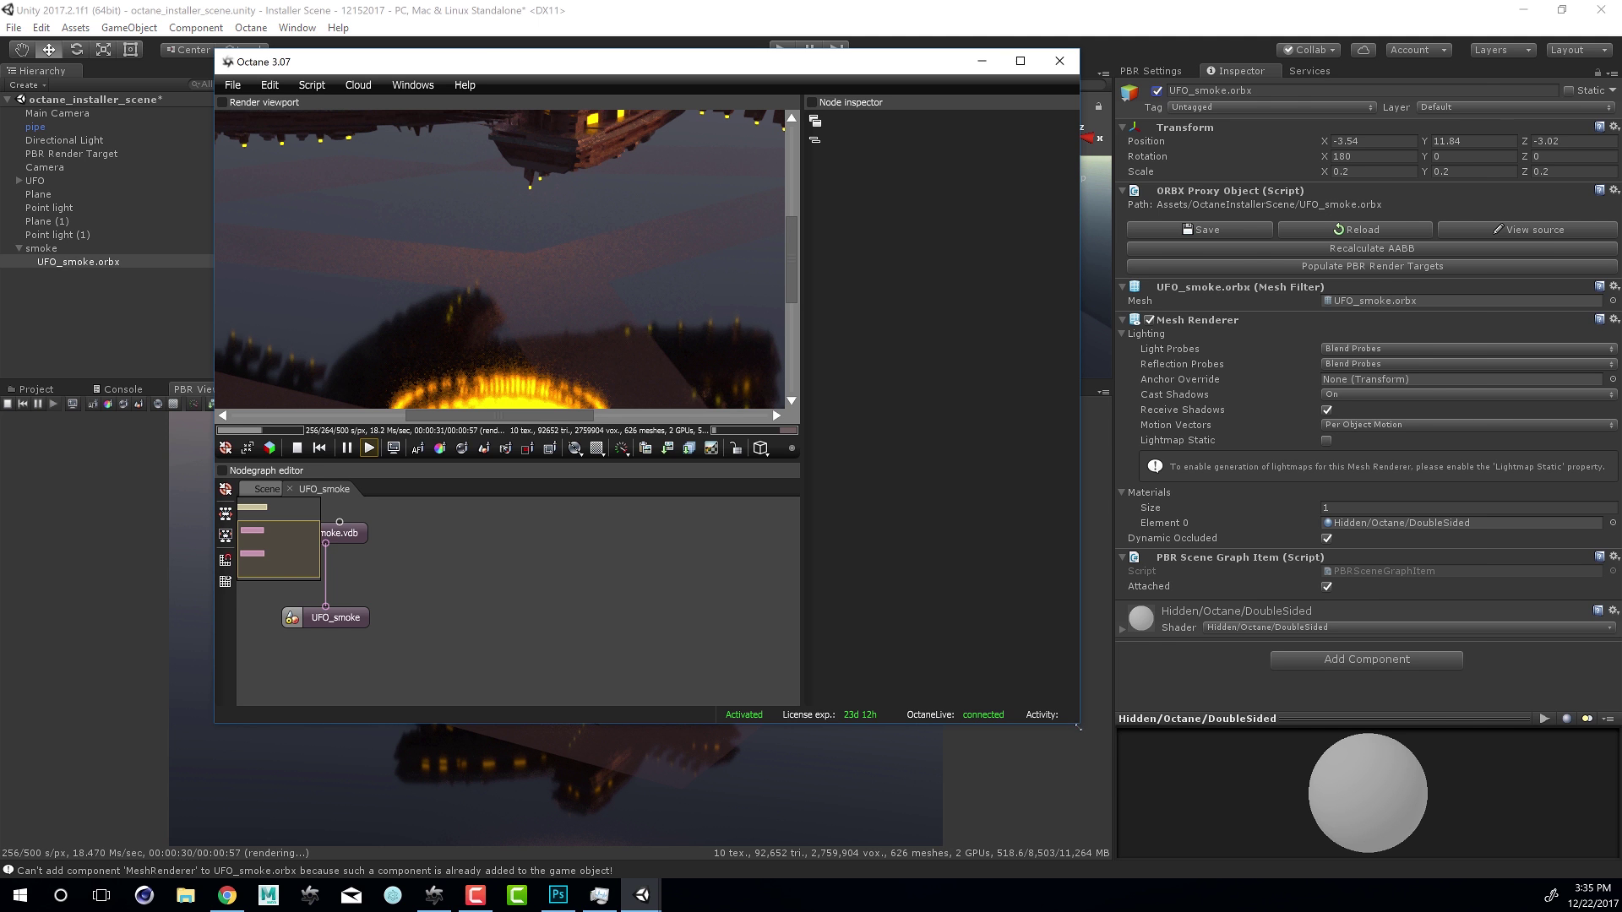
pyautogui.moveTo(1078, 726); pyautogui.dragTo(1484, 778)
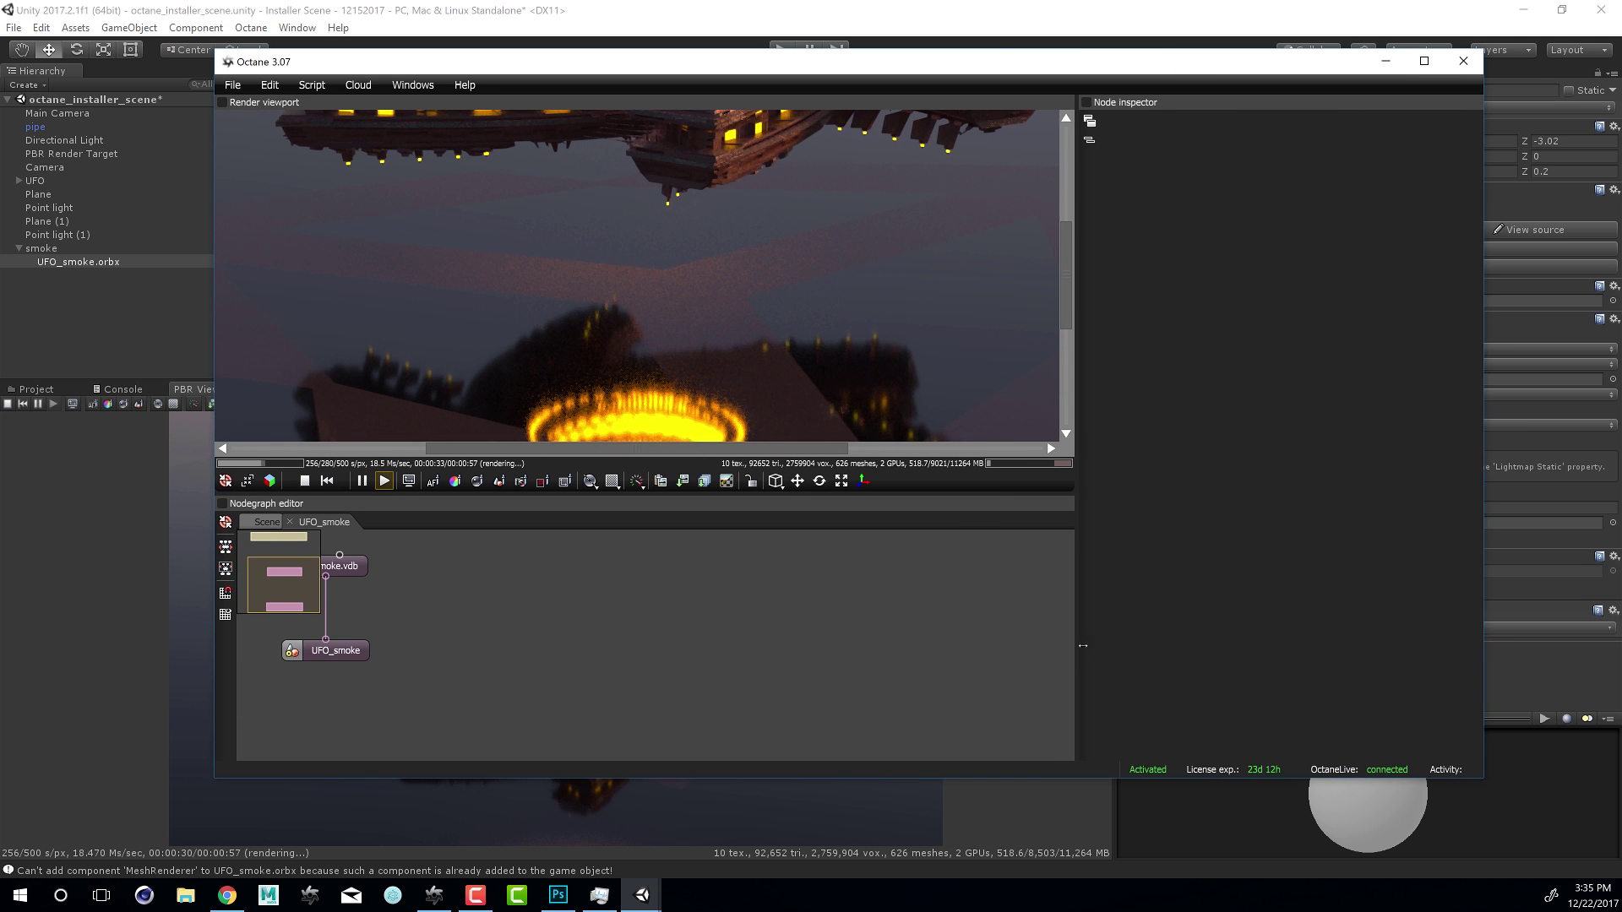
pyautogui.moveTo(1083, 645); pyautogui.dragTo(1117, 646)
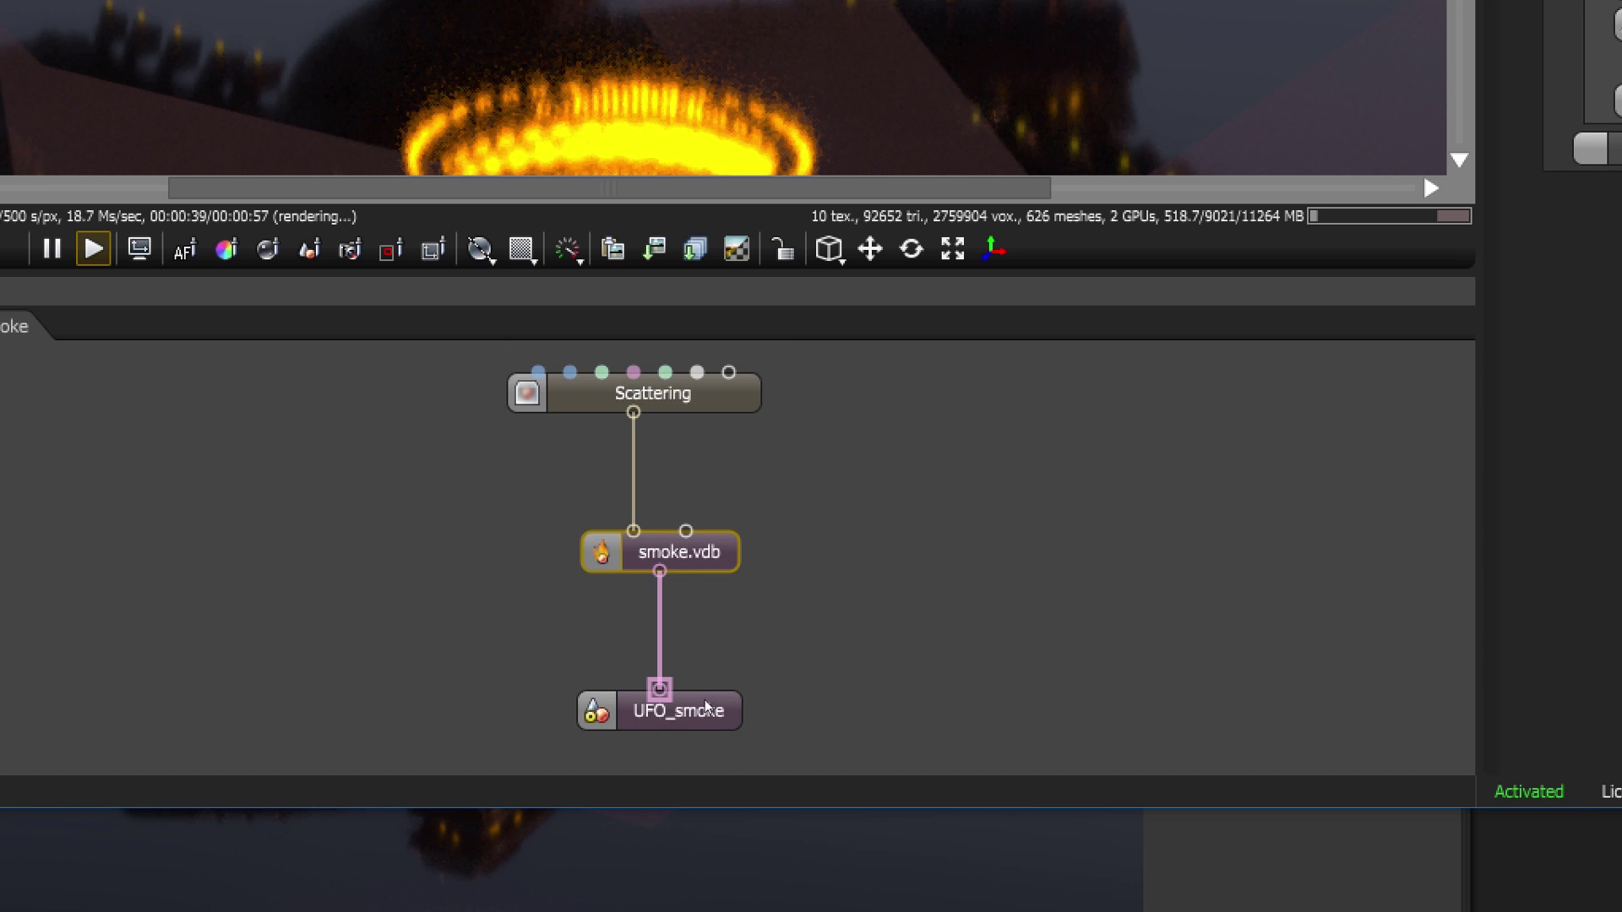
# Move the UFO_smoke node closer to smoke.vdb and set the smoke.vdb scattering medium's density to 243, closing the Octane interface
pyautogui.moveTo(716, 694); pyautogui.dragTo(716, 659)
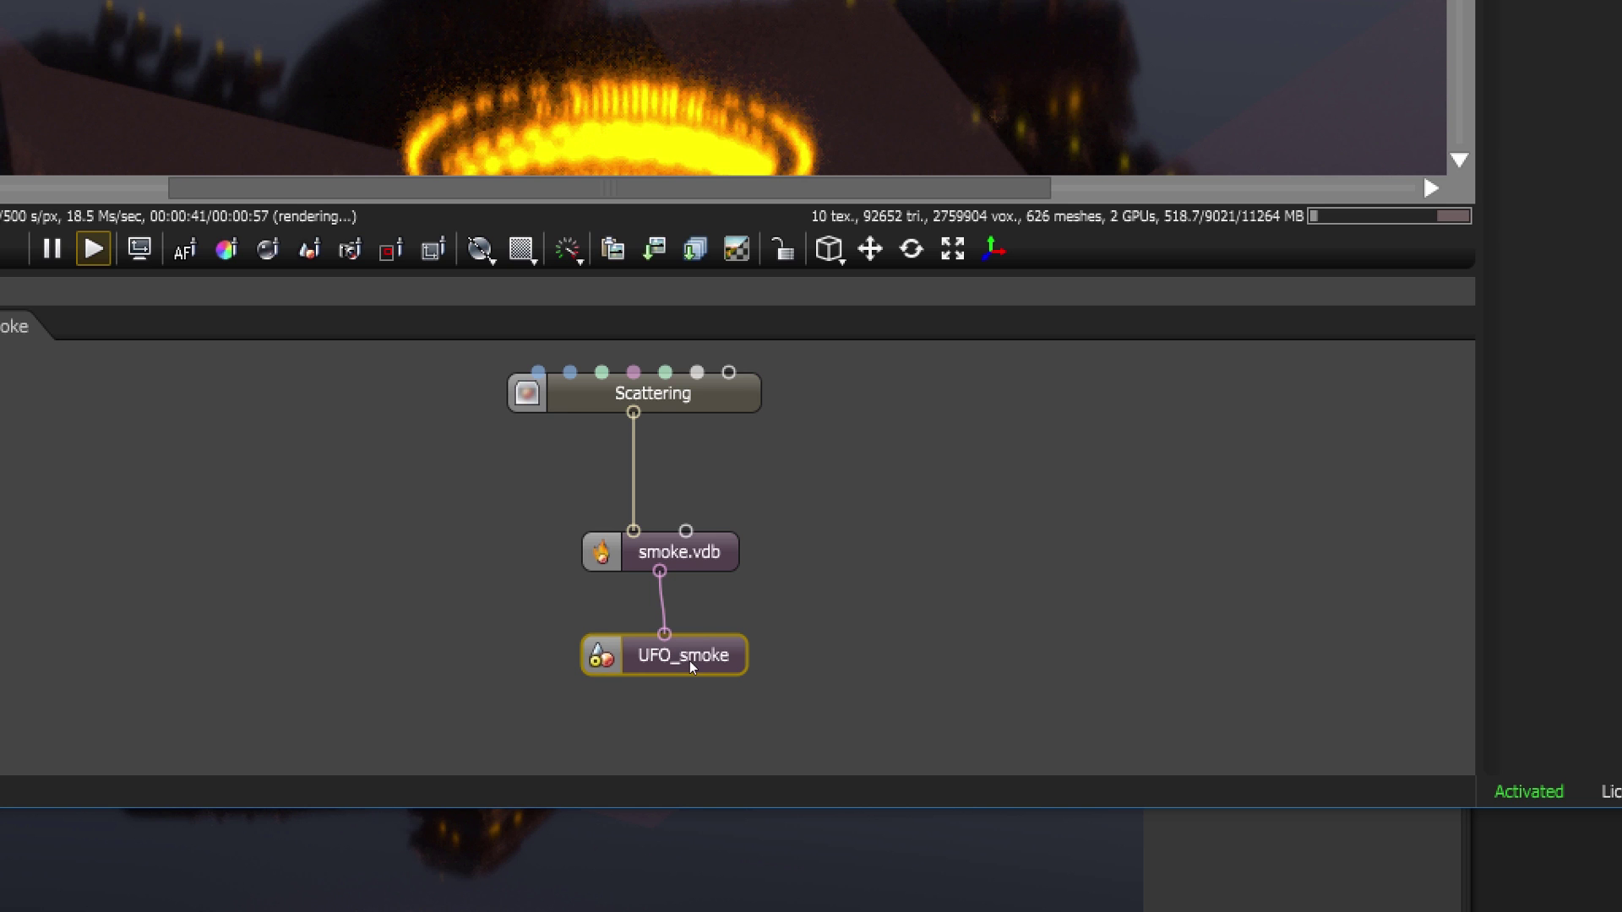
pyautogui.click(718, 555)
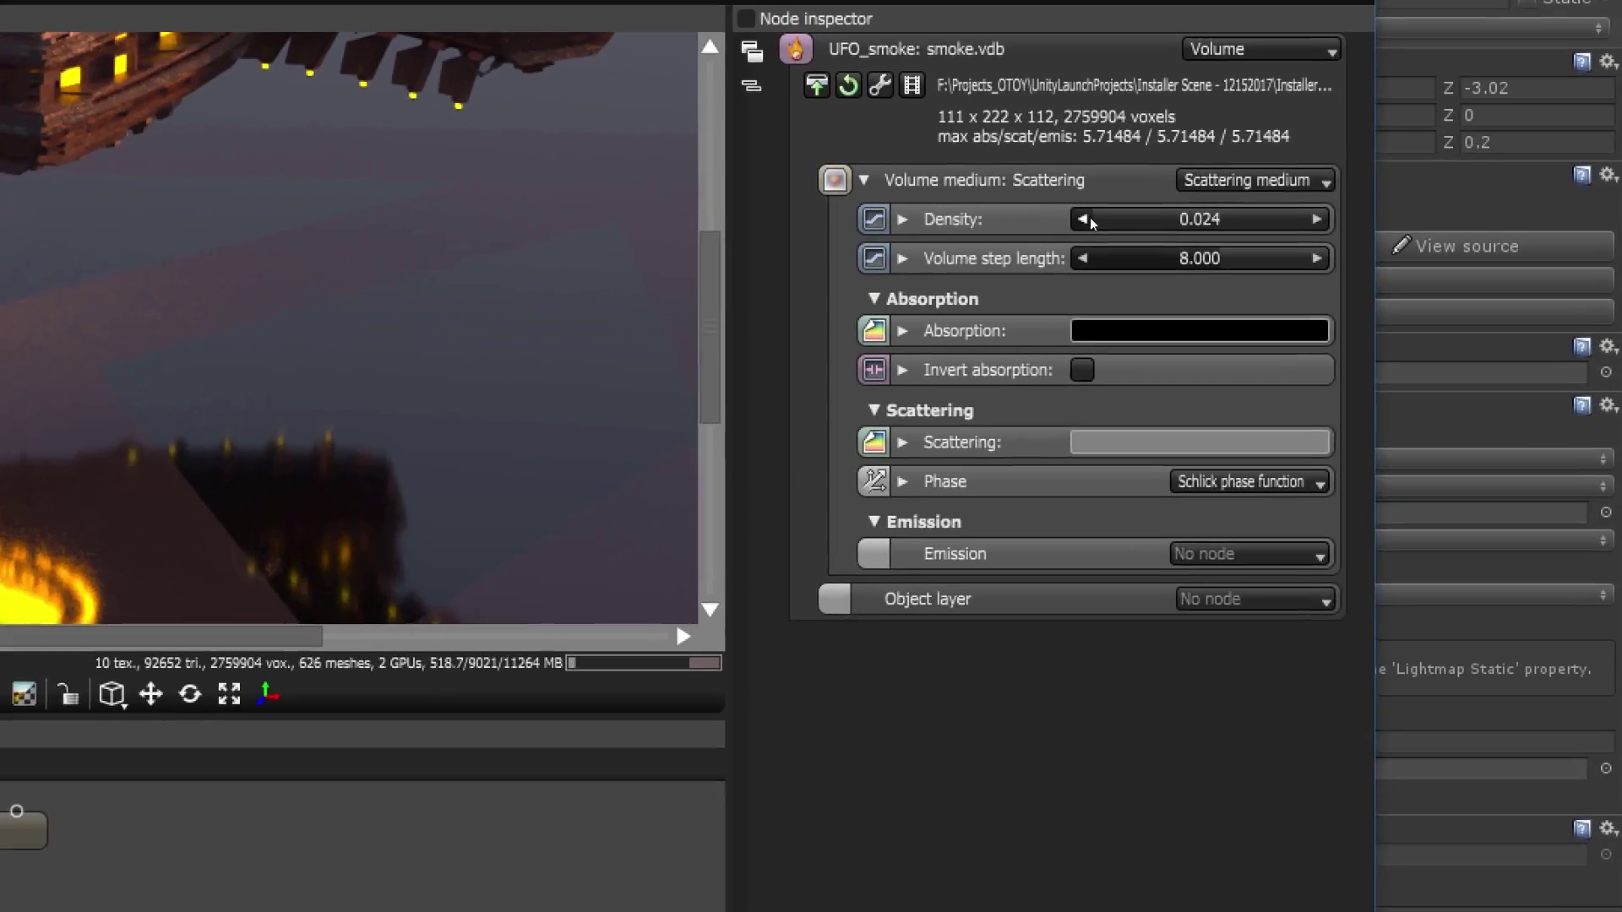
pyautogui.click(1320, 214)
pyautogui.moveTo(1085, 223); pyautogui.dragTo(1220, 225)
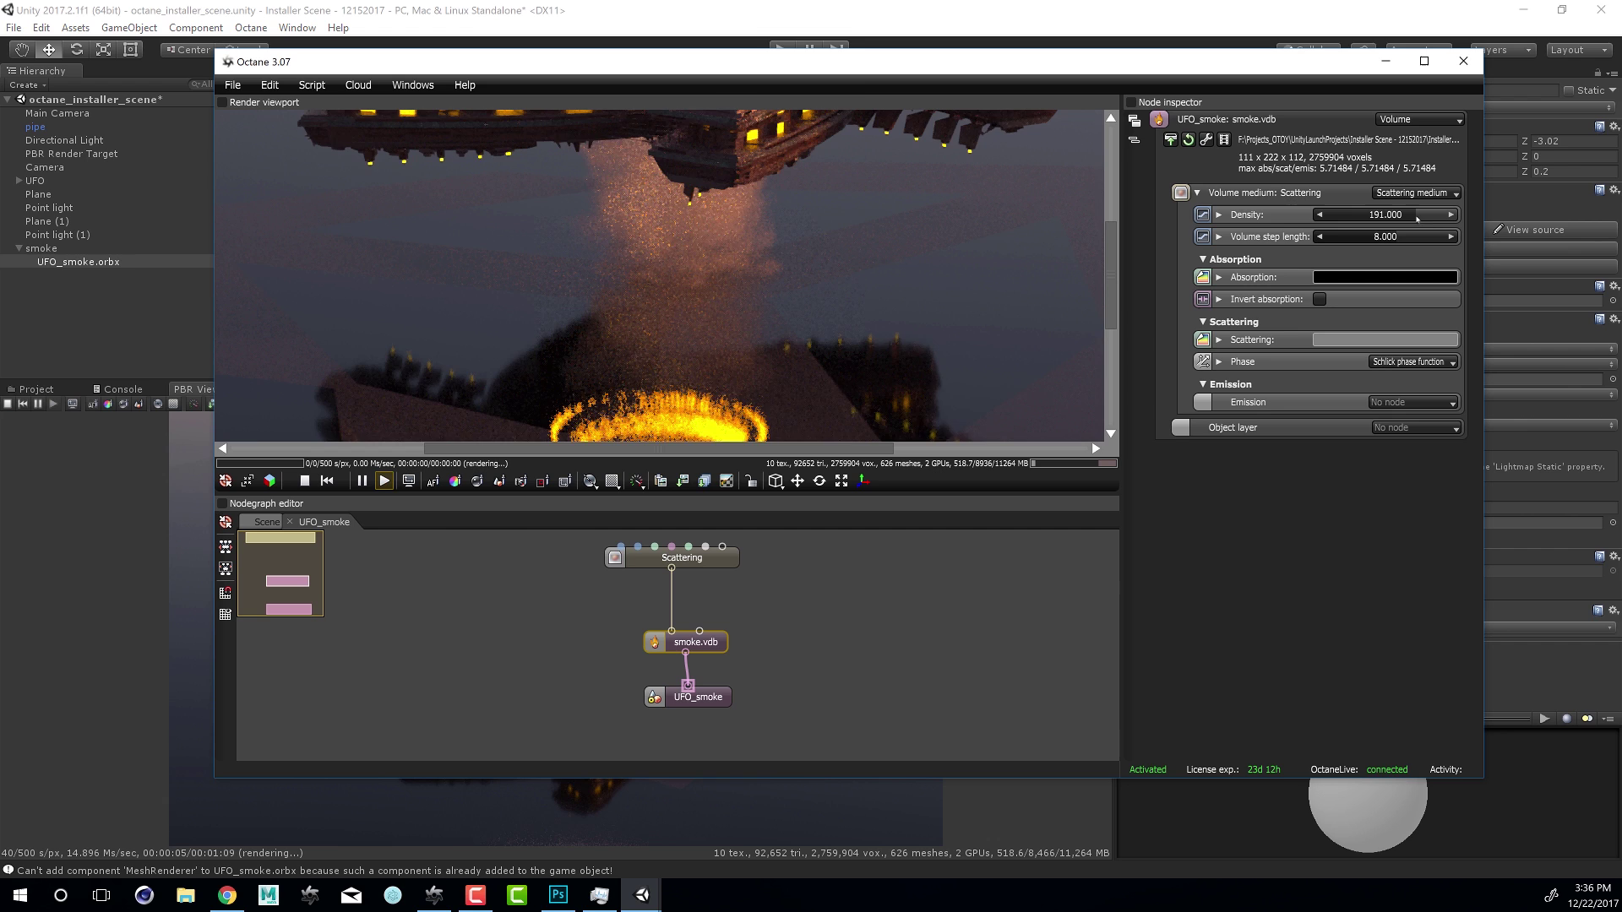
pyautogui.moveTo(1409, 215); pyautogui.dragTo(1443, 214)
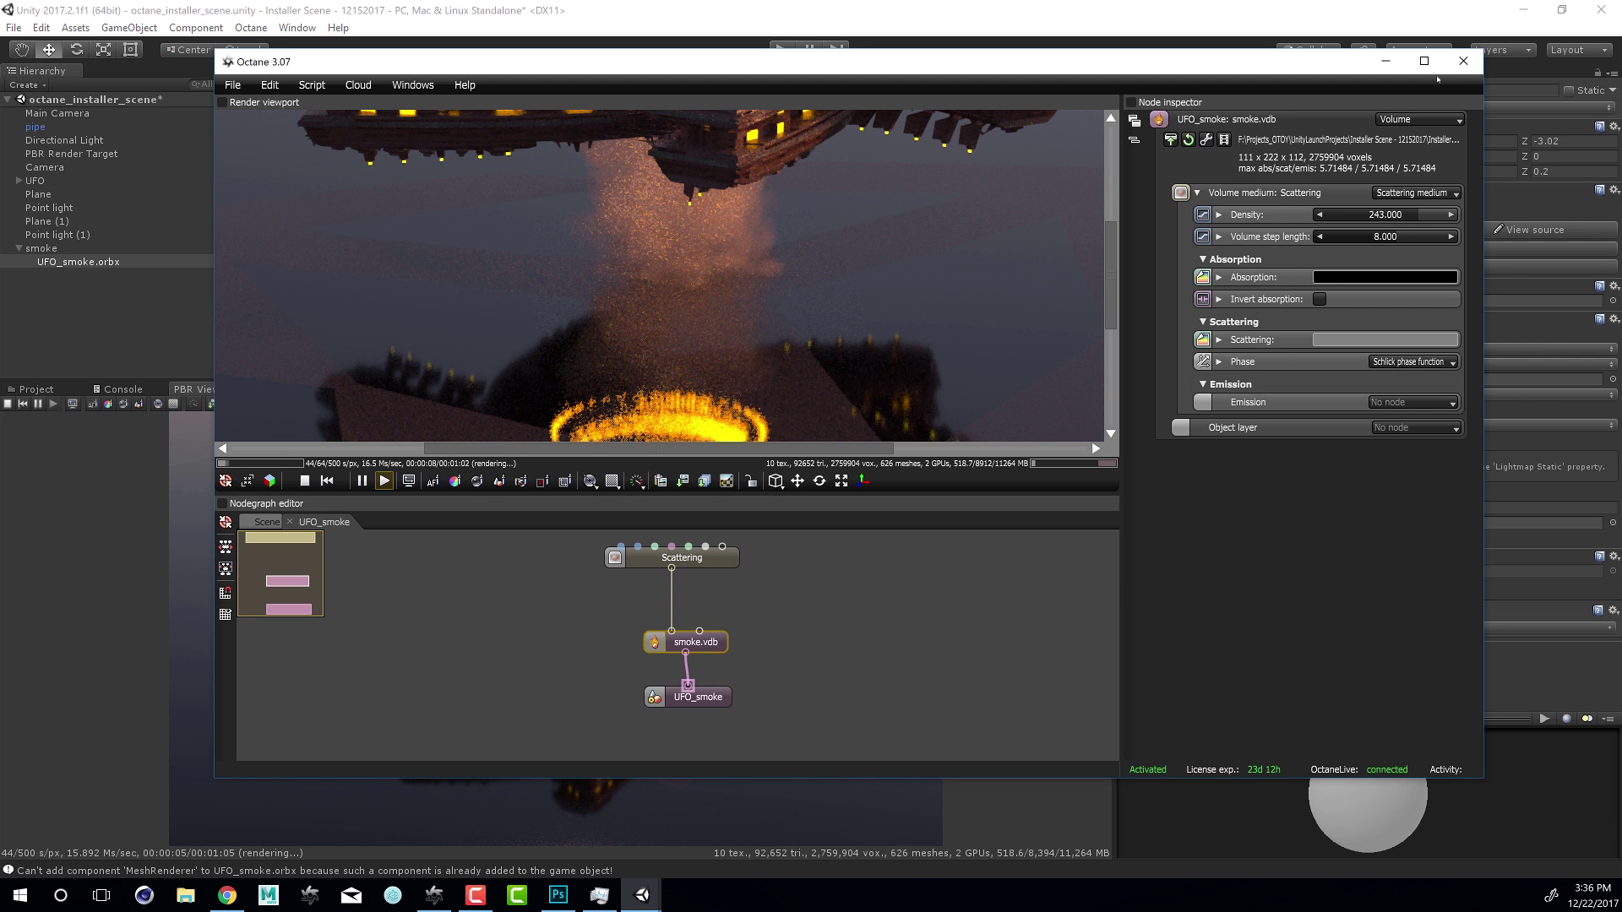
pyautogui.click(1464, 61)
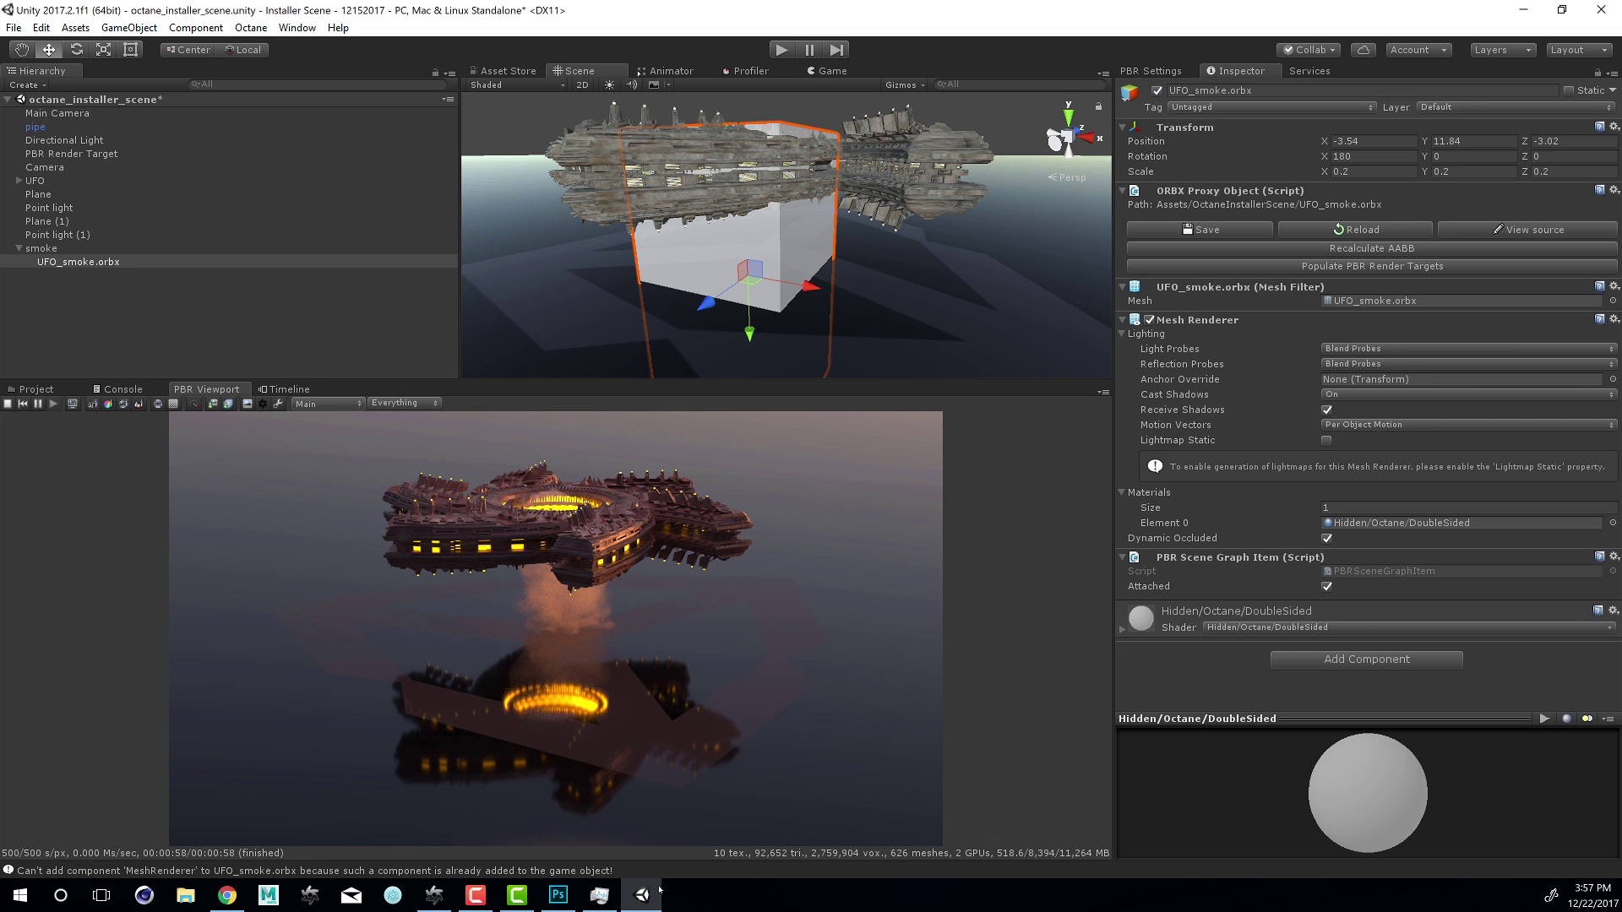
# Switch to OctaneRender and delete the Daylight environment and Render target nodes from the UFO_smoke2 scene
pyautogui.click(434, 896)
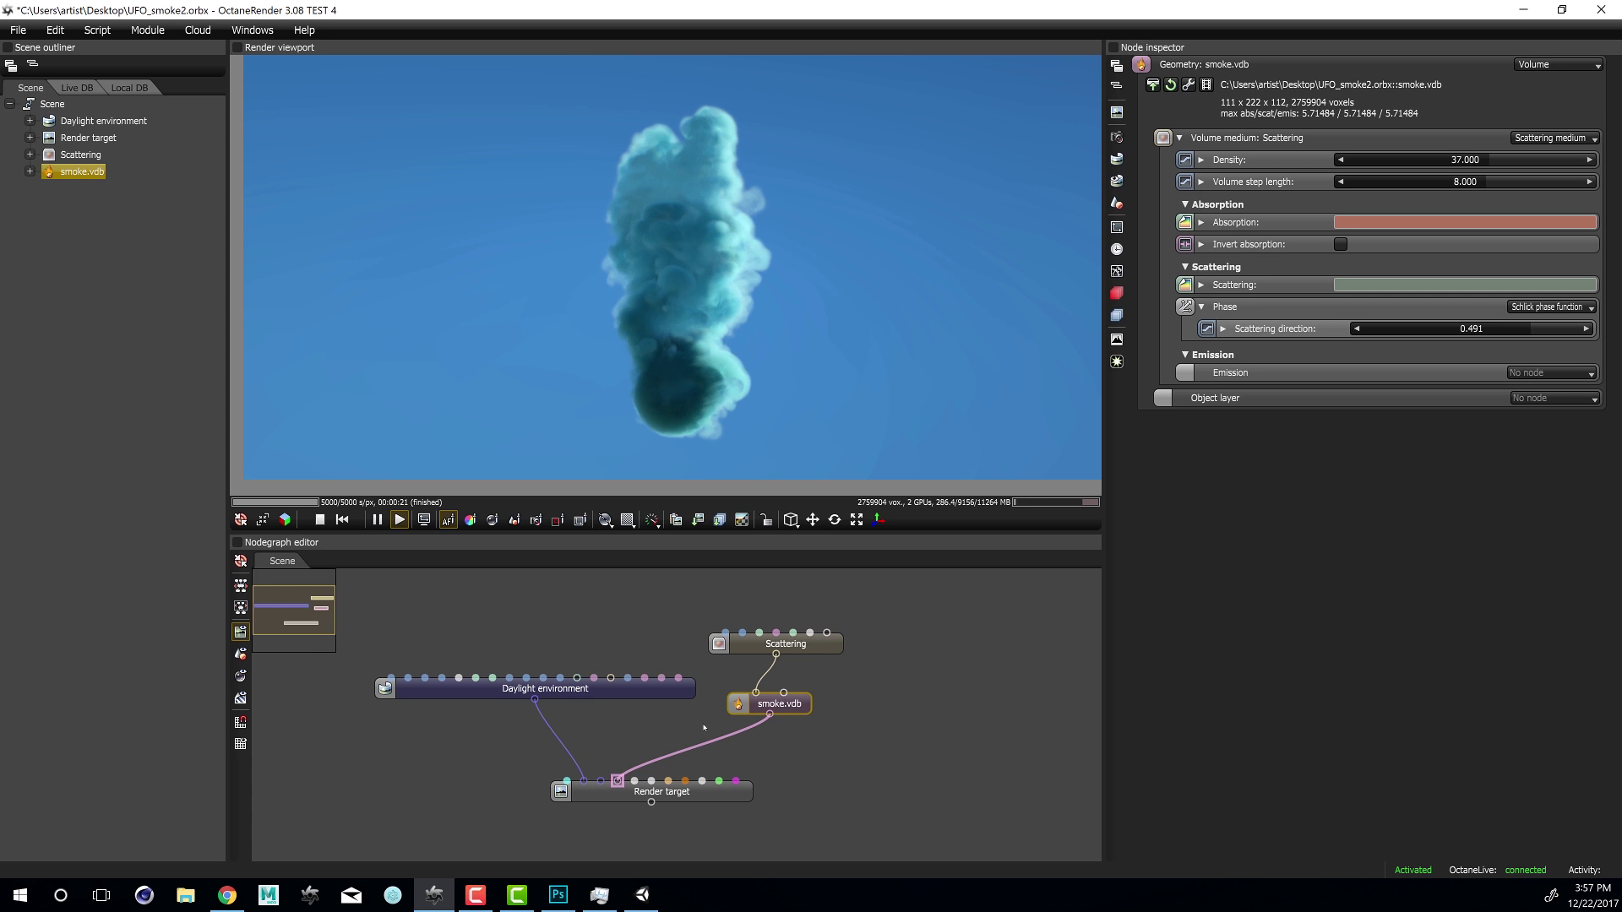
pyautogui.click(612, 697)
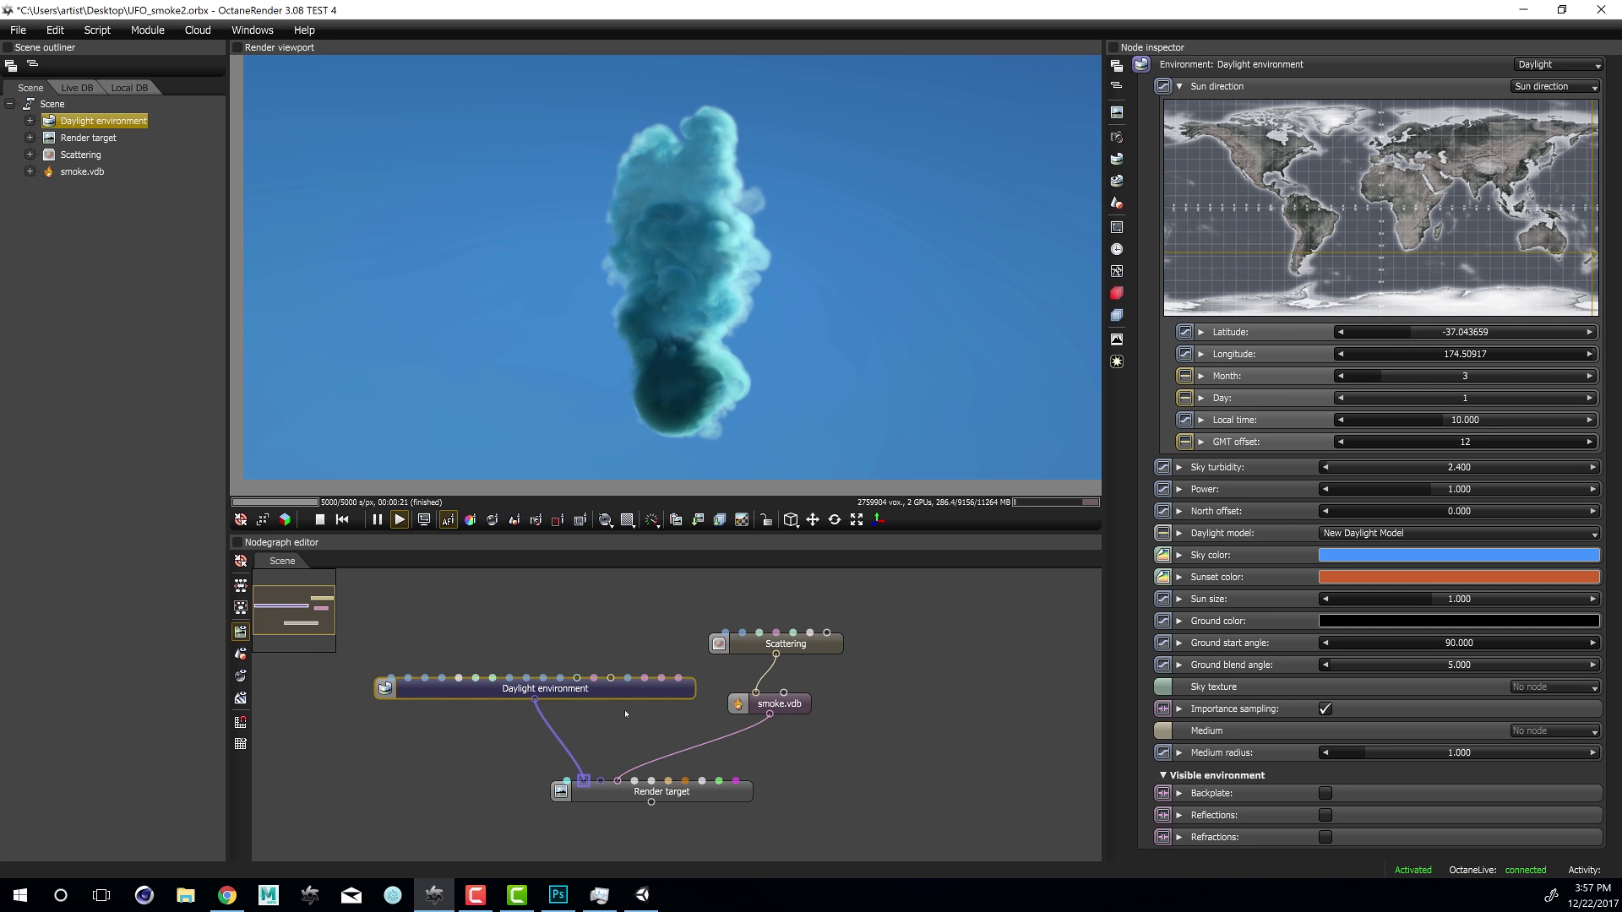
pyautogui.press('Delete')
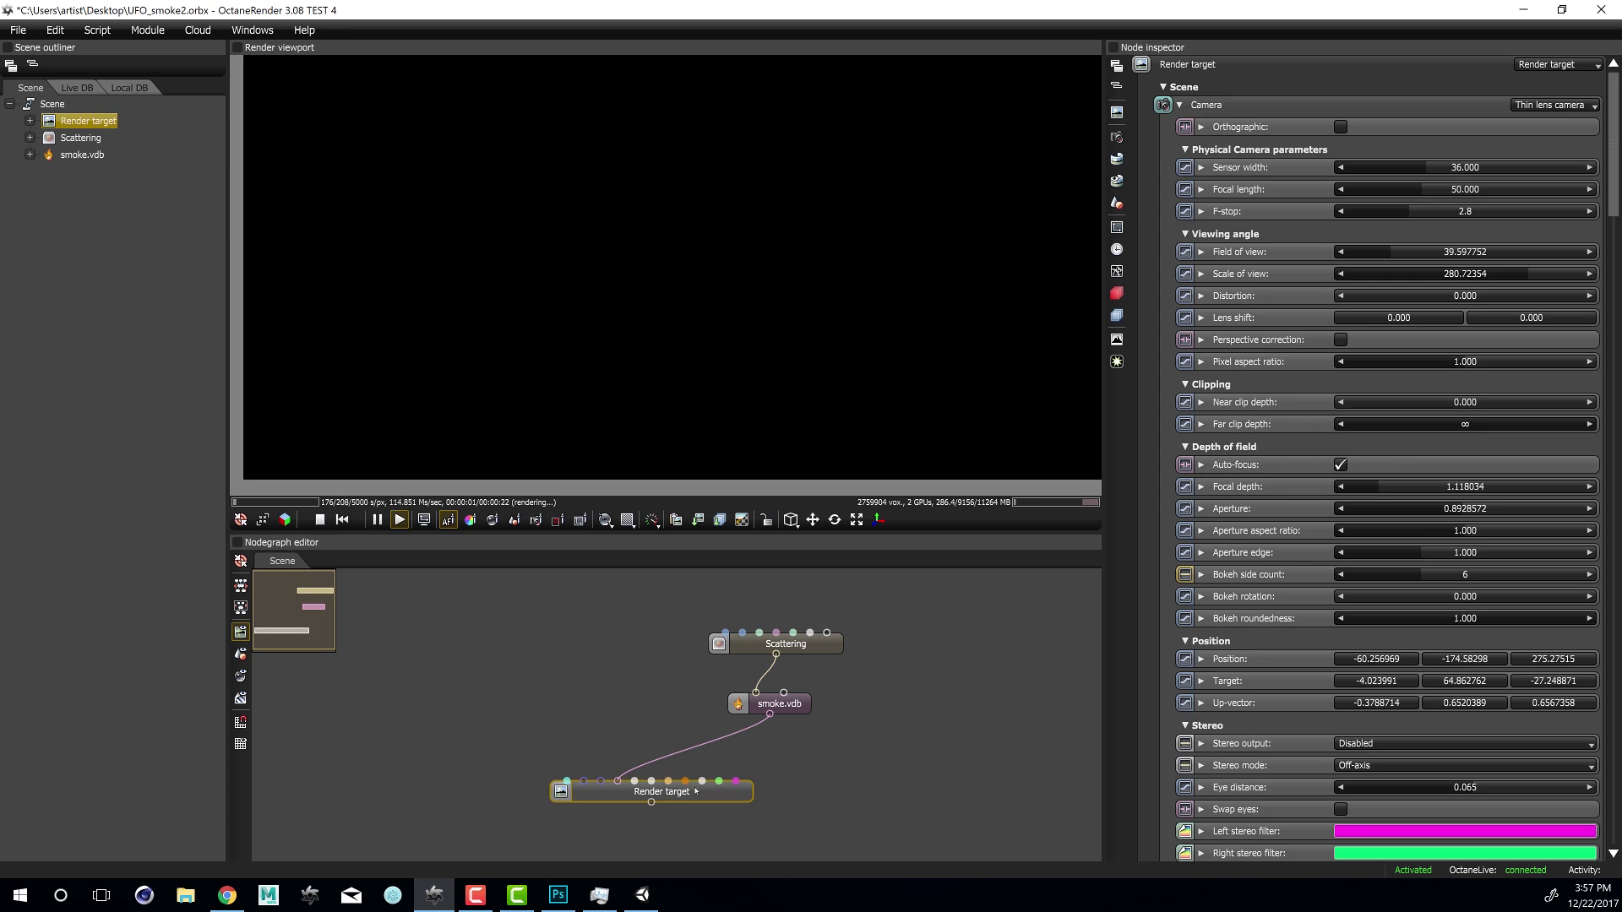
pyautogui.press('Delete')
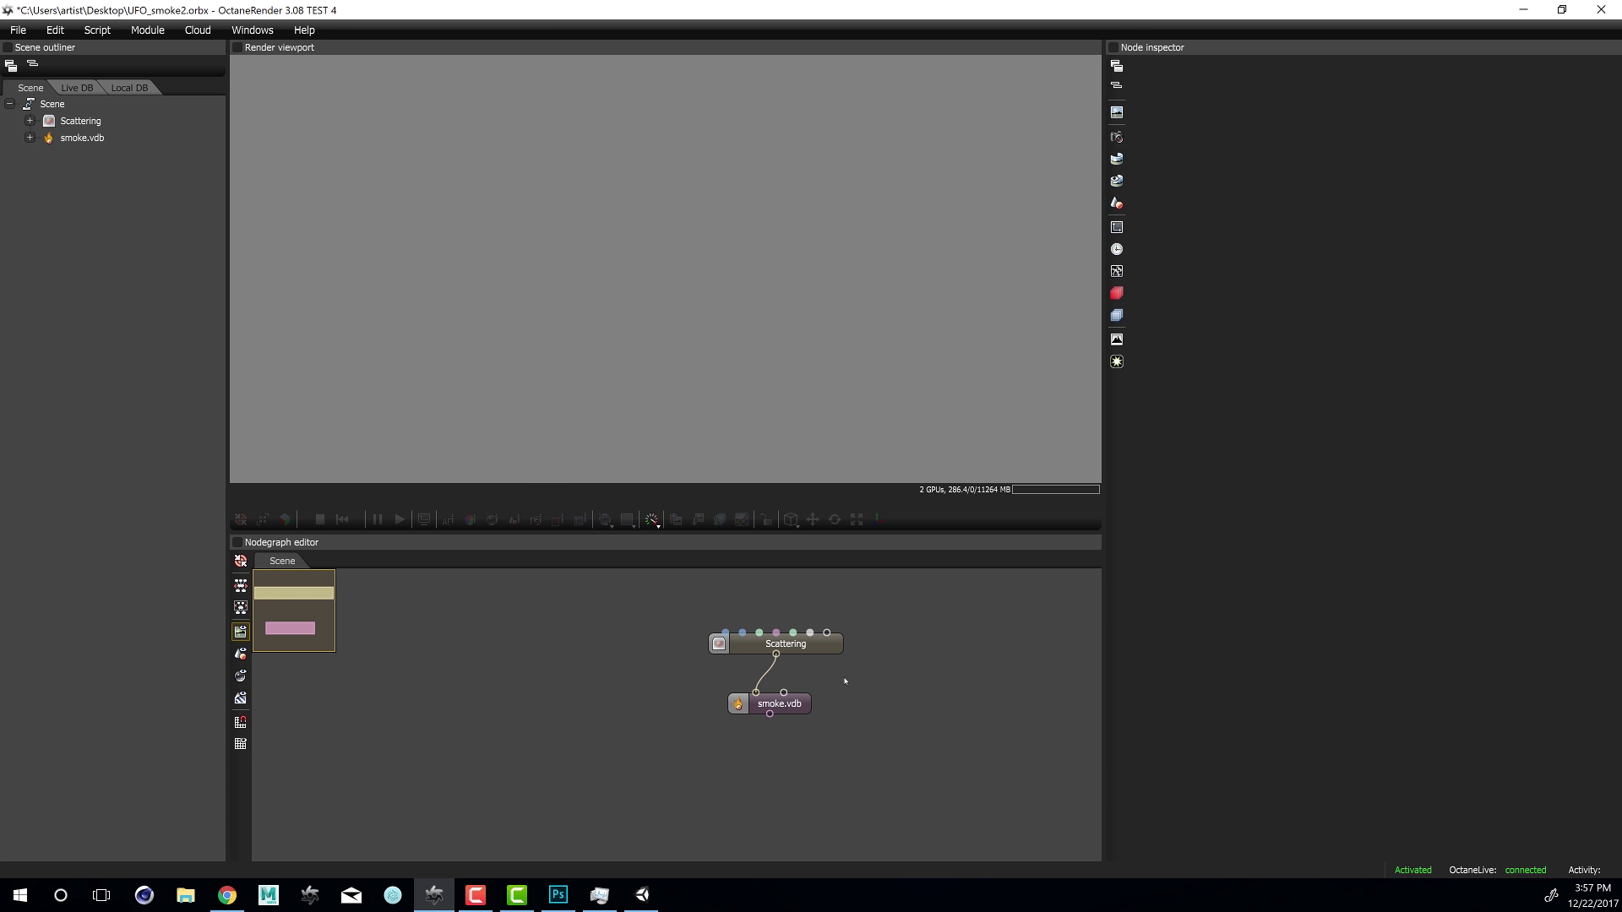
pyautogui.moveTo(845, 667); pyautogui.dragTo(802, 667, button='middle')
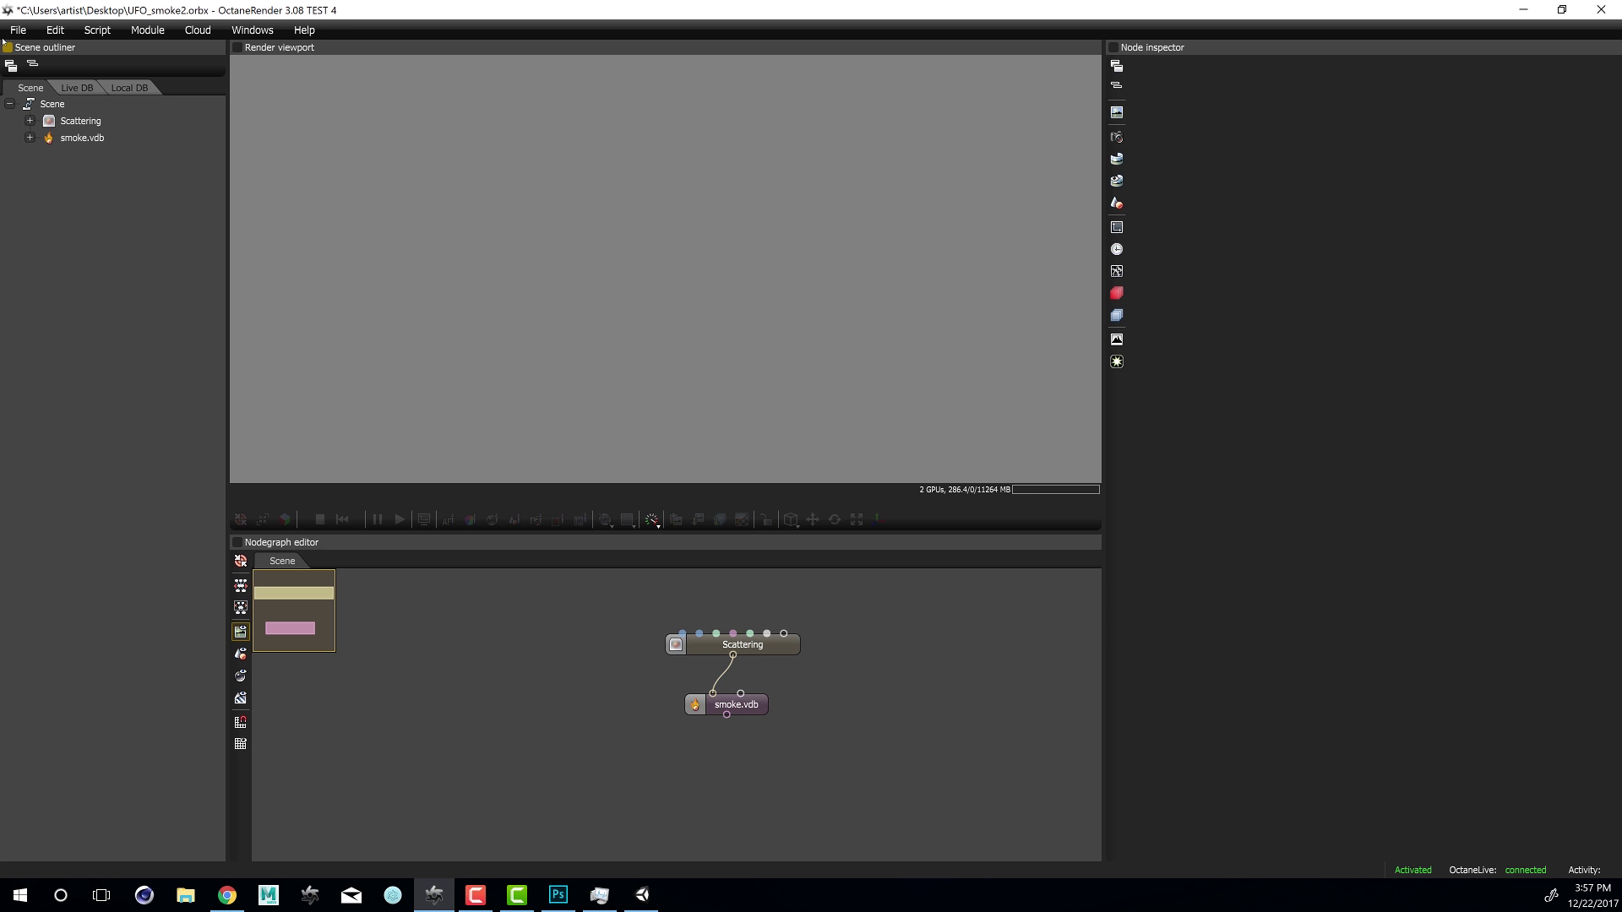
# Save the scene as UFO_smoke2.orbx in the Unity project's Assets/OctaneInstallerScene folder
pyautogui.click(18, 30)
pyautogui.click(35, 117)
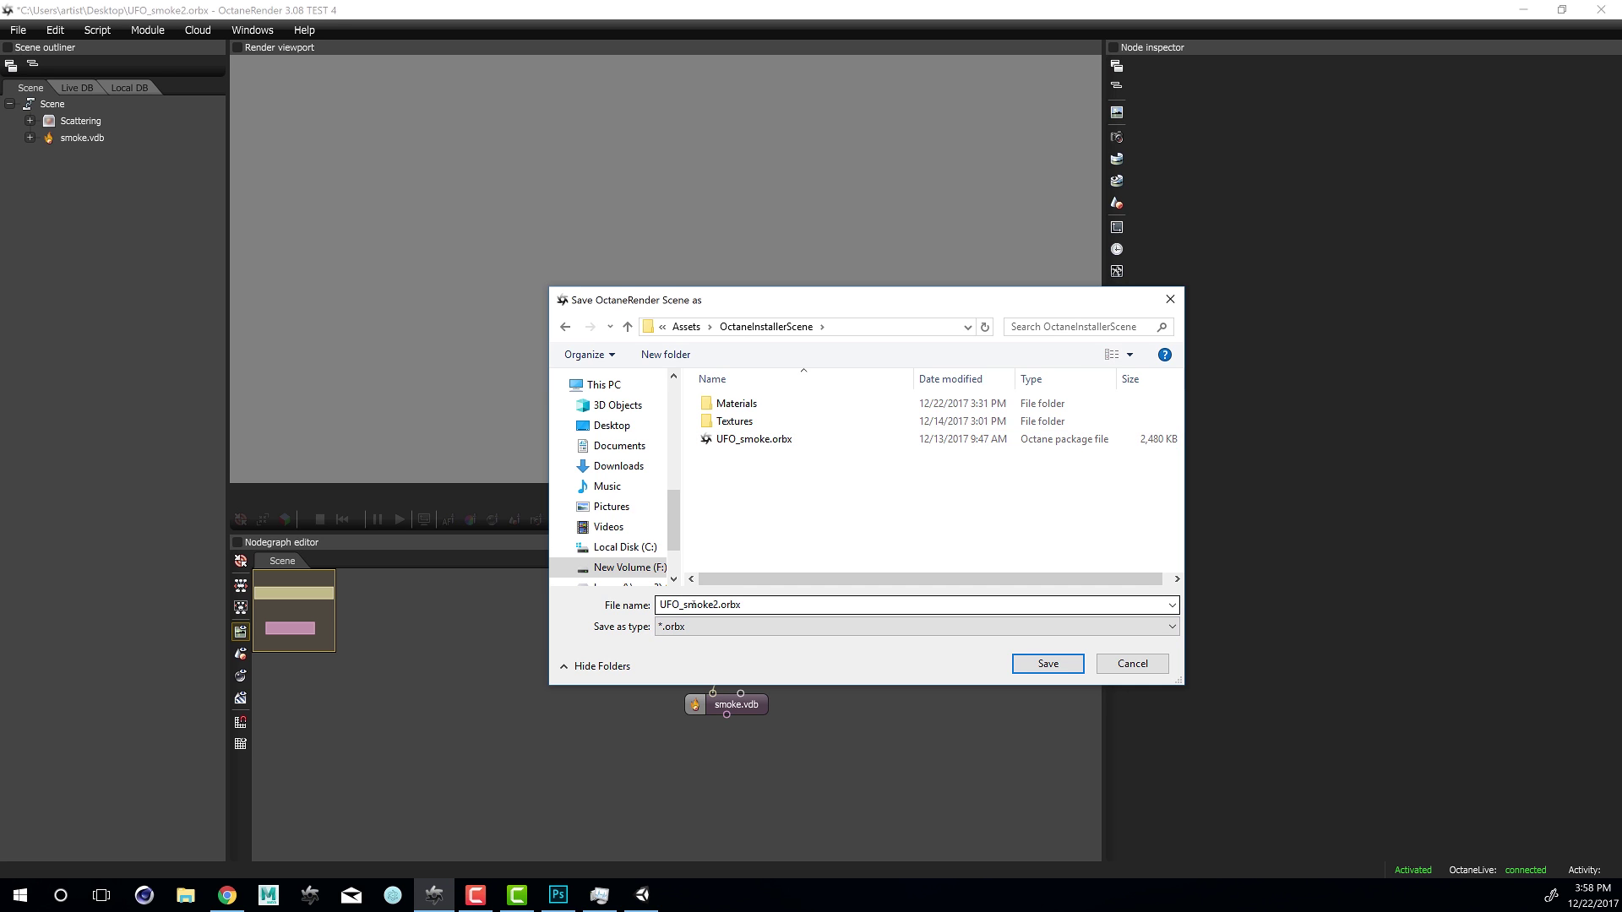
pyautogui.click(357, 300)
pyautogui.press('End')
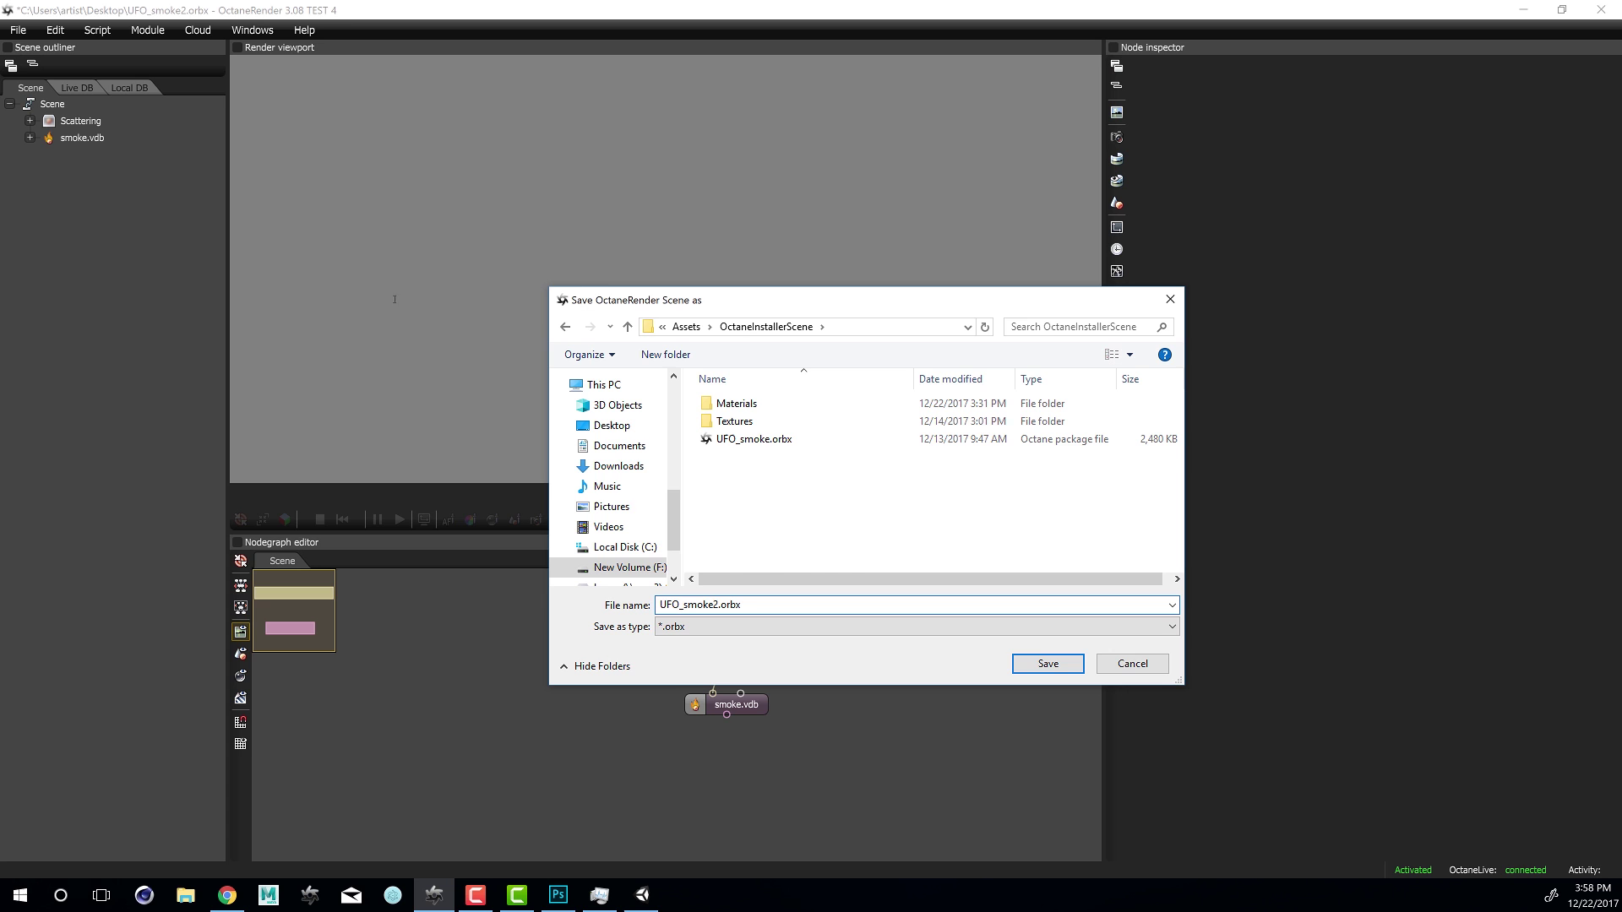
pyautogui.click(1048, 663)
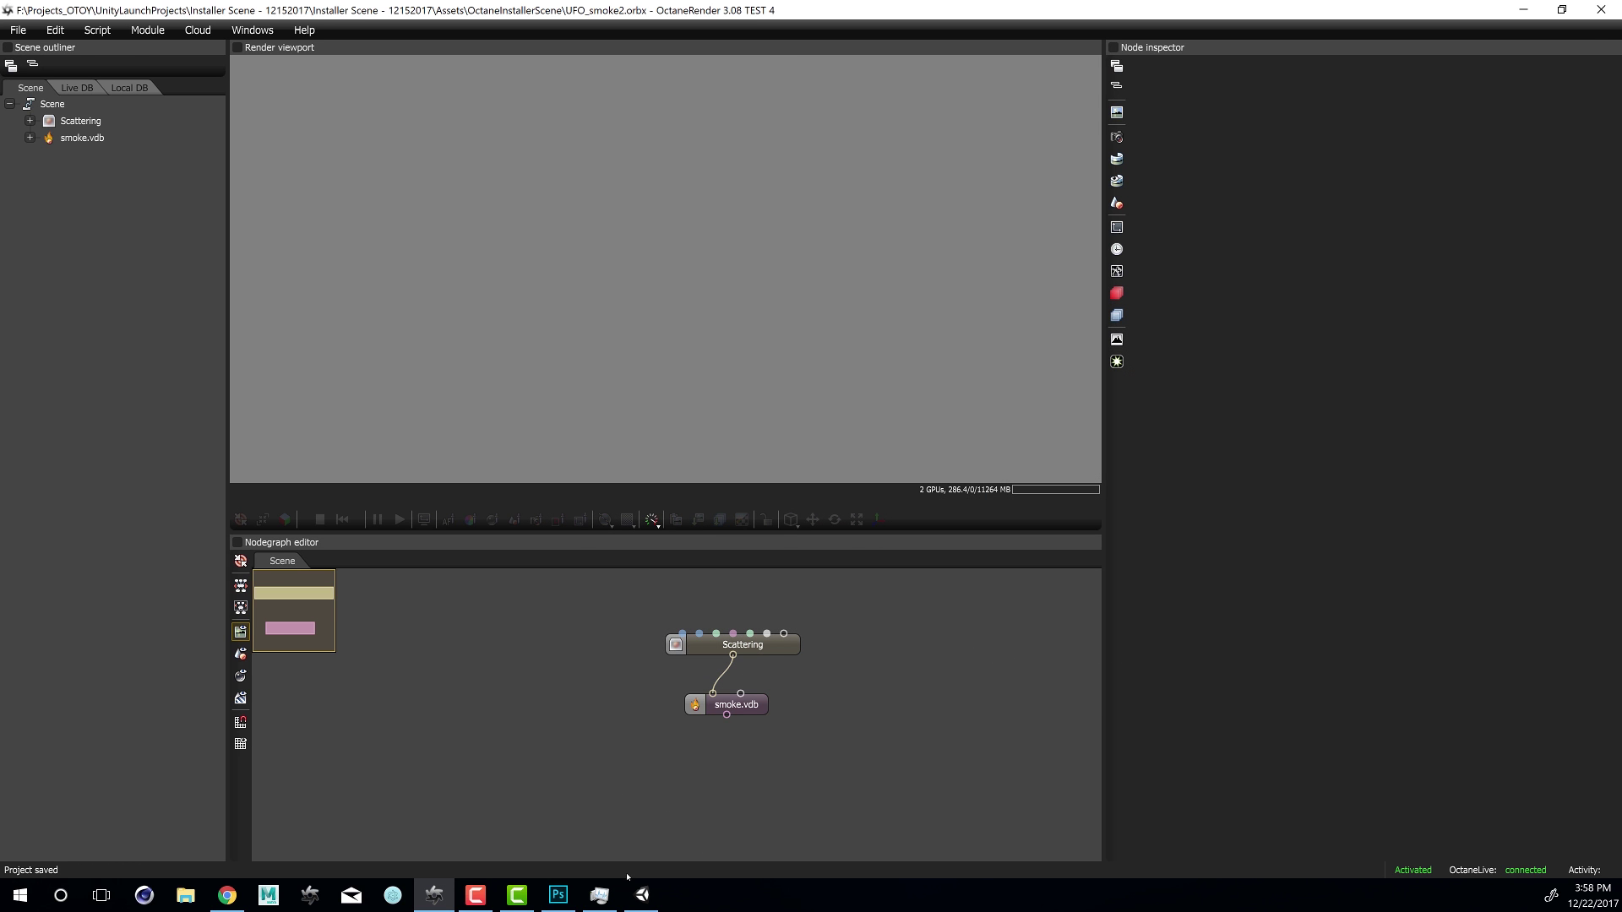
# Switch to Unity and add the UFO_smoke2 asset from the OctaneInstallerScene folder to the scene hierarchy
pyautogui.click(641, 895)
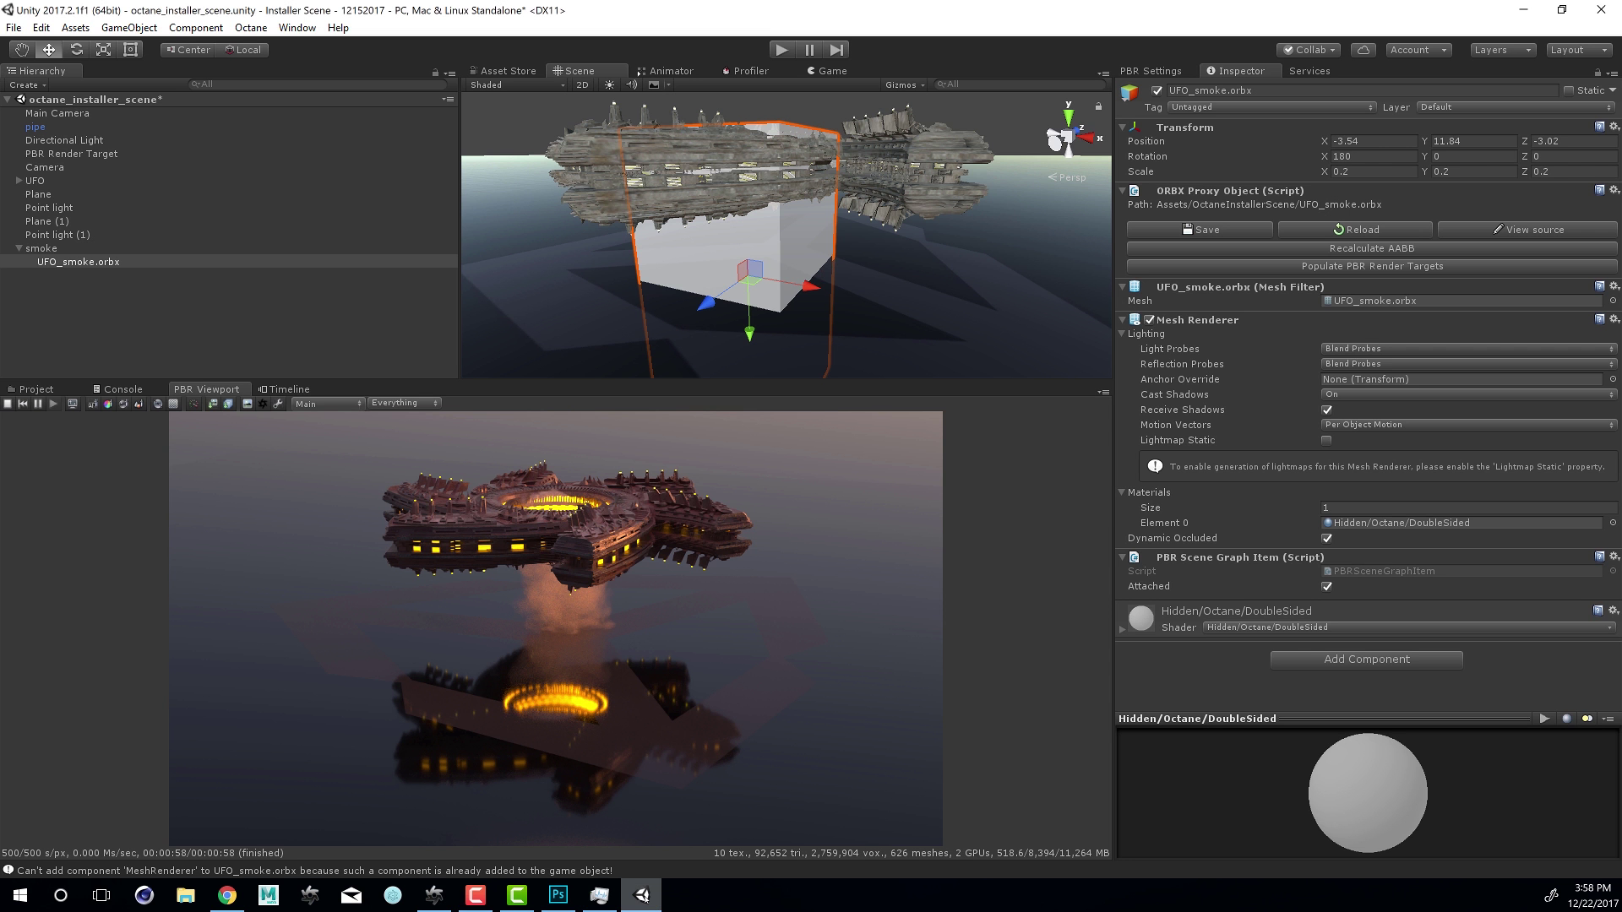
pyautogui.click(36, 389)
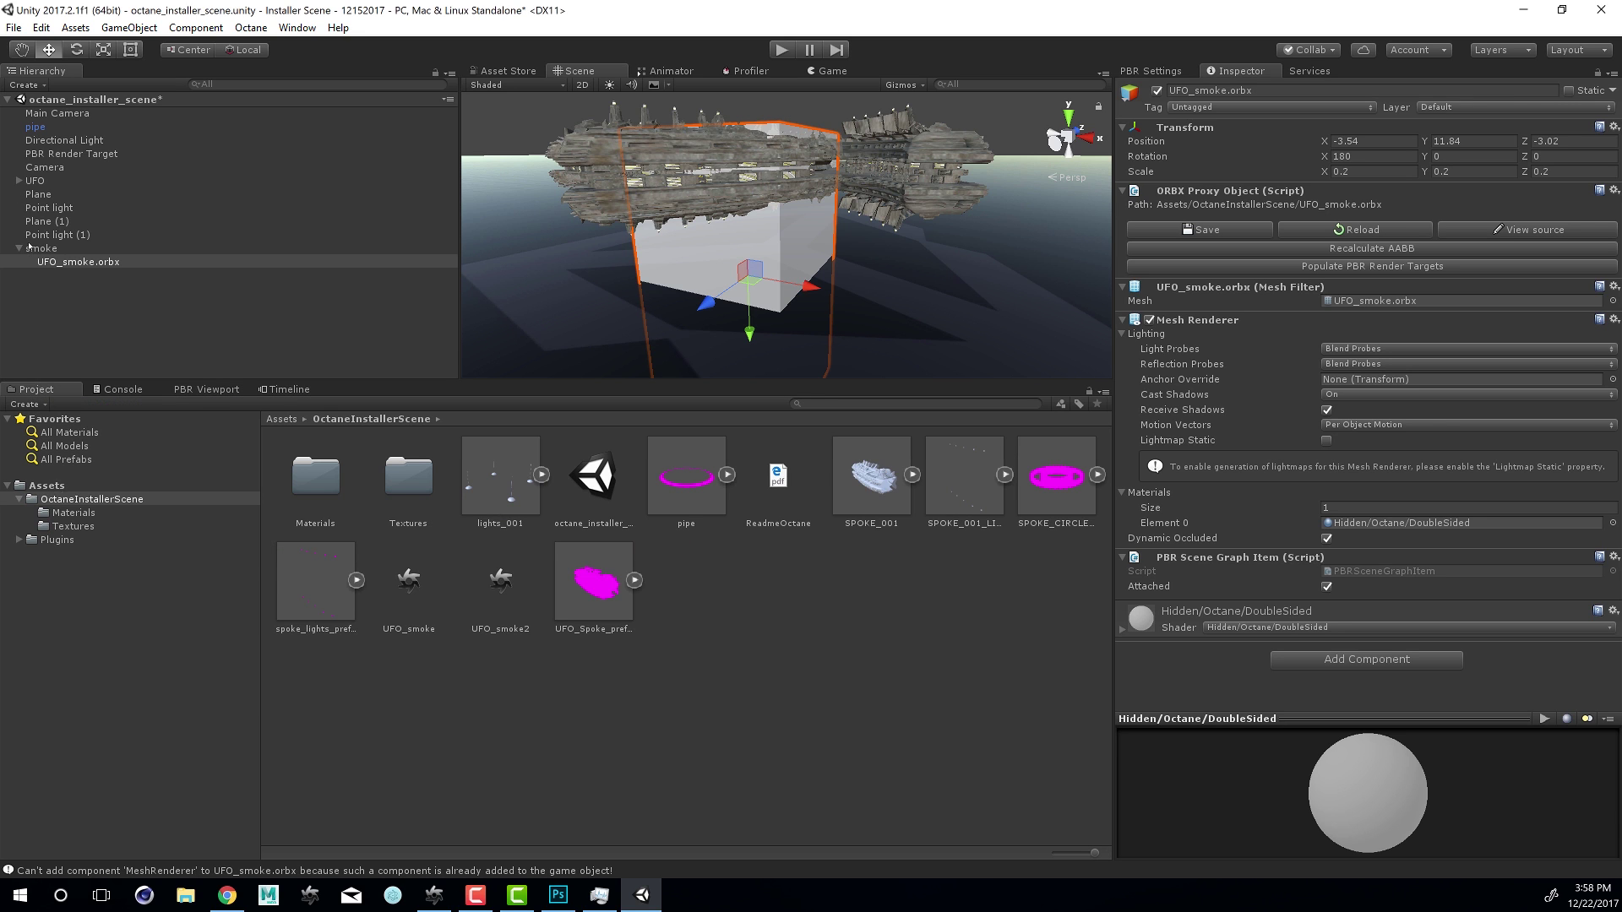
pyautogui.click(49, 486)
pyautogui.click(74, 500)
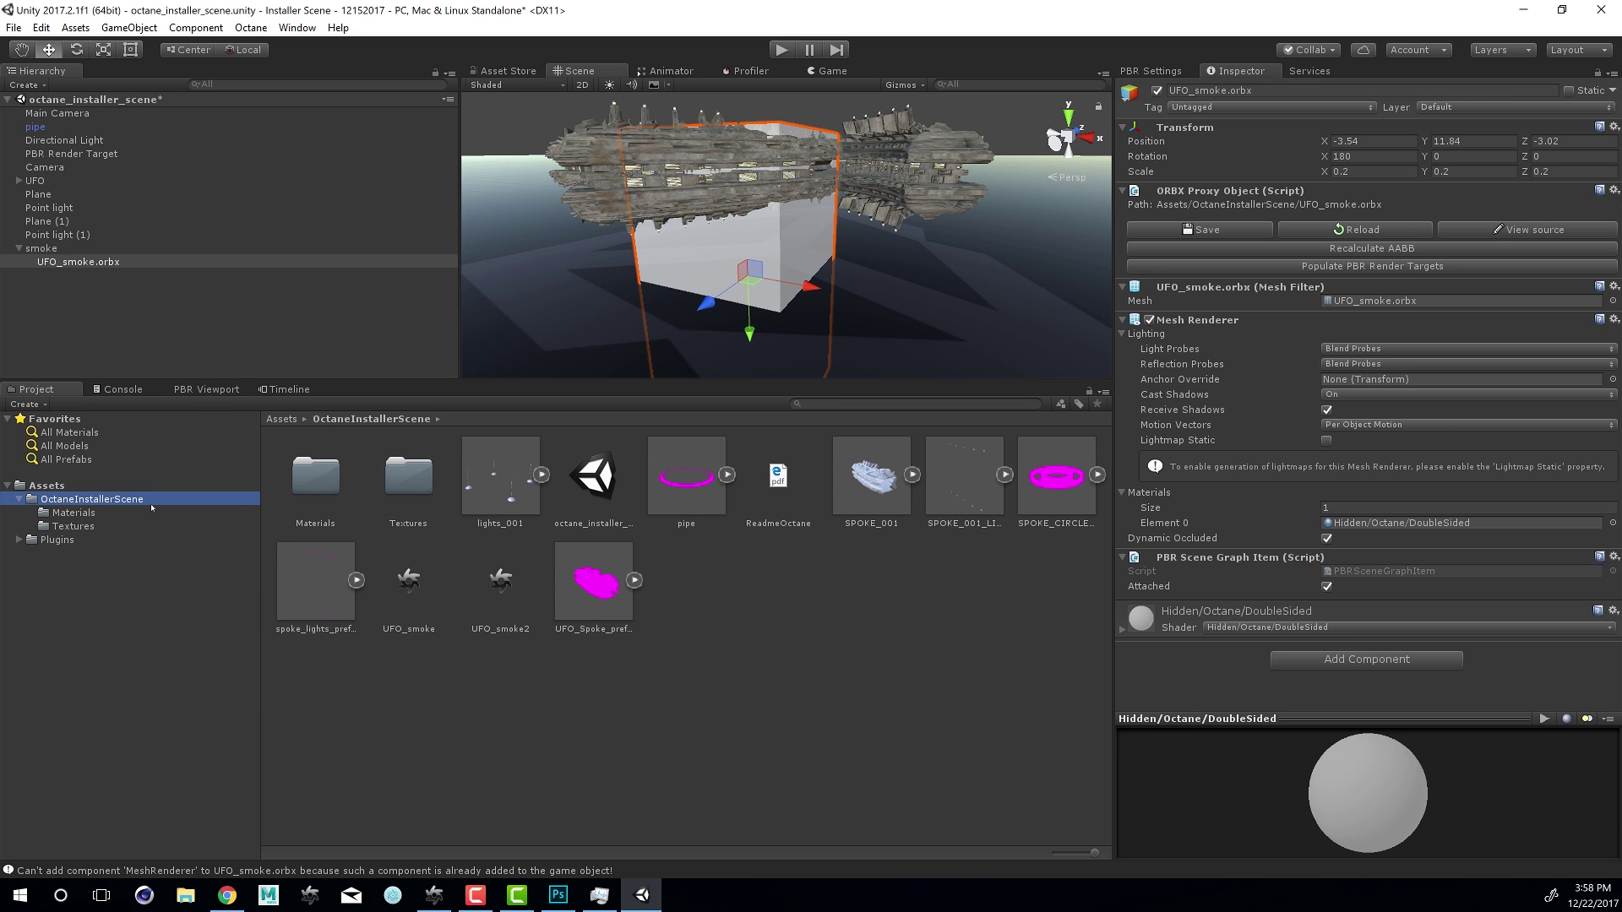
pyautogui.click(497, 587)
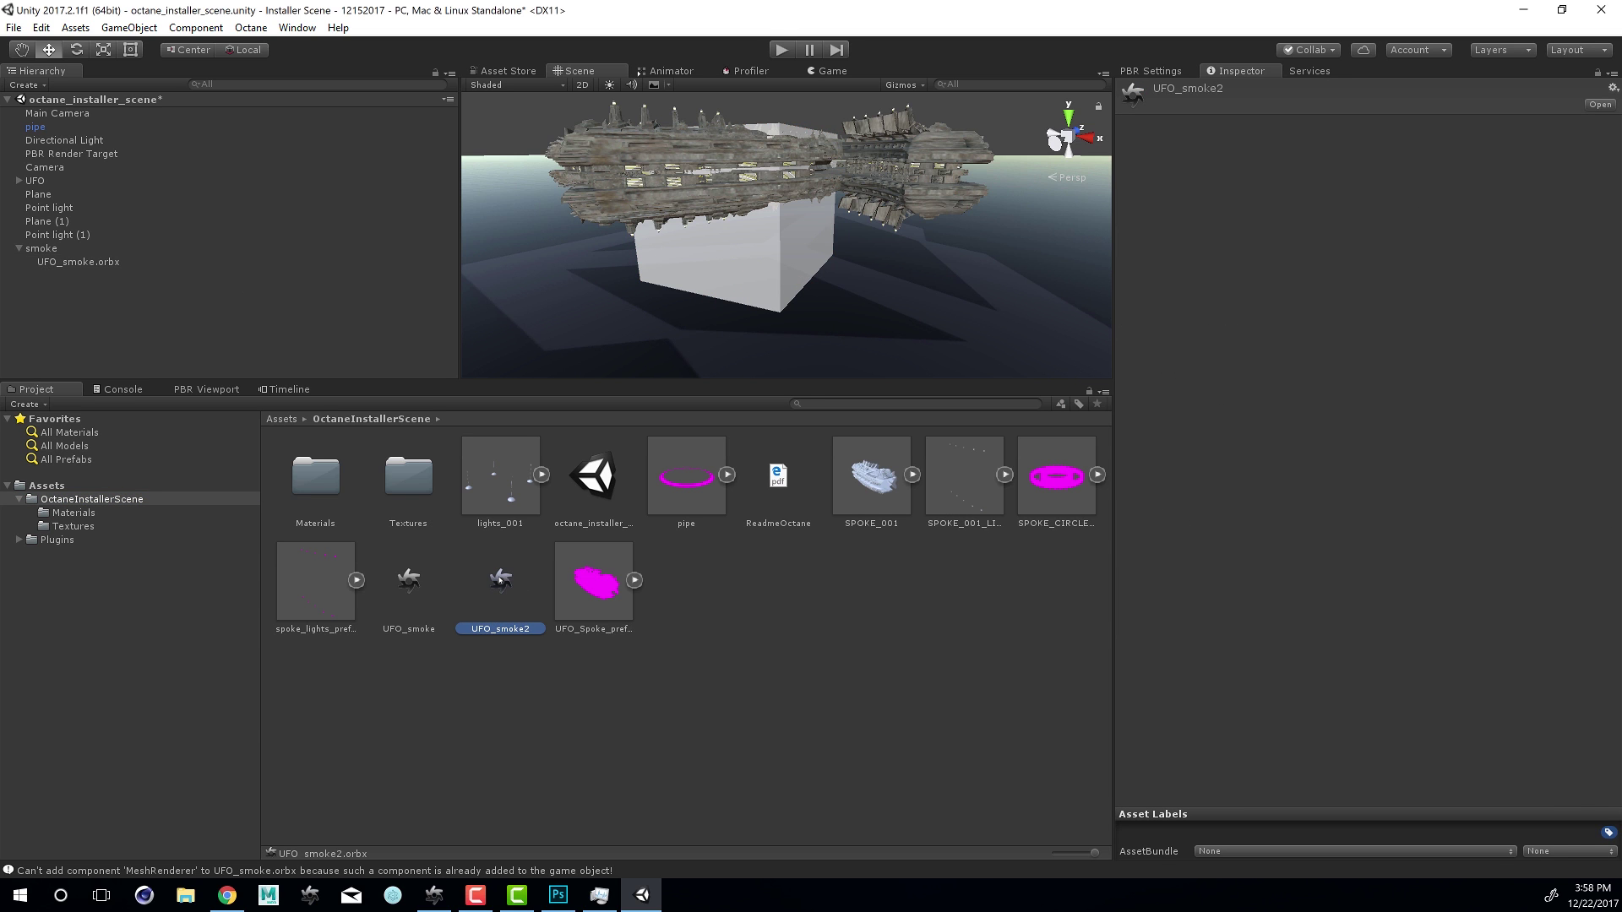
pyautogui.moveTo(500, 581); pyautogui.dragTo(452, 155)
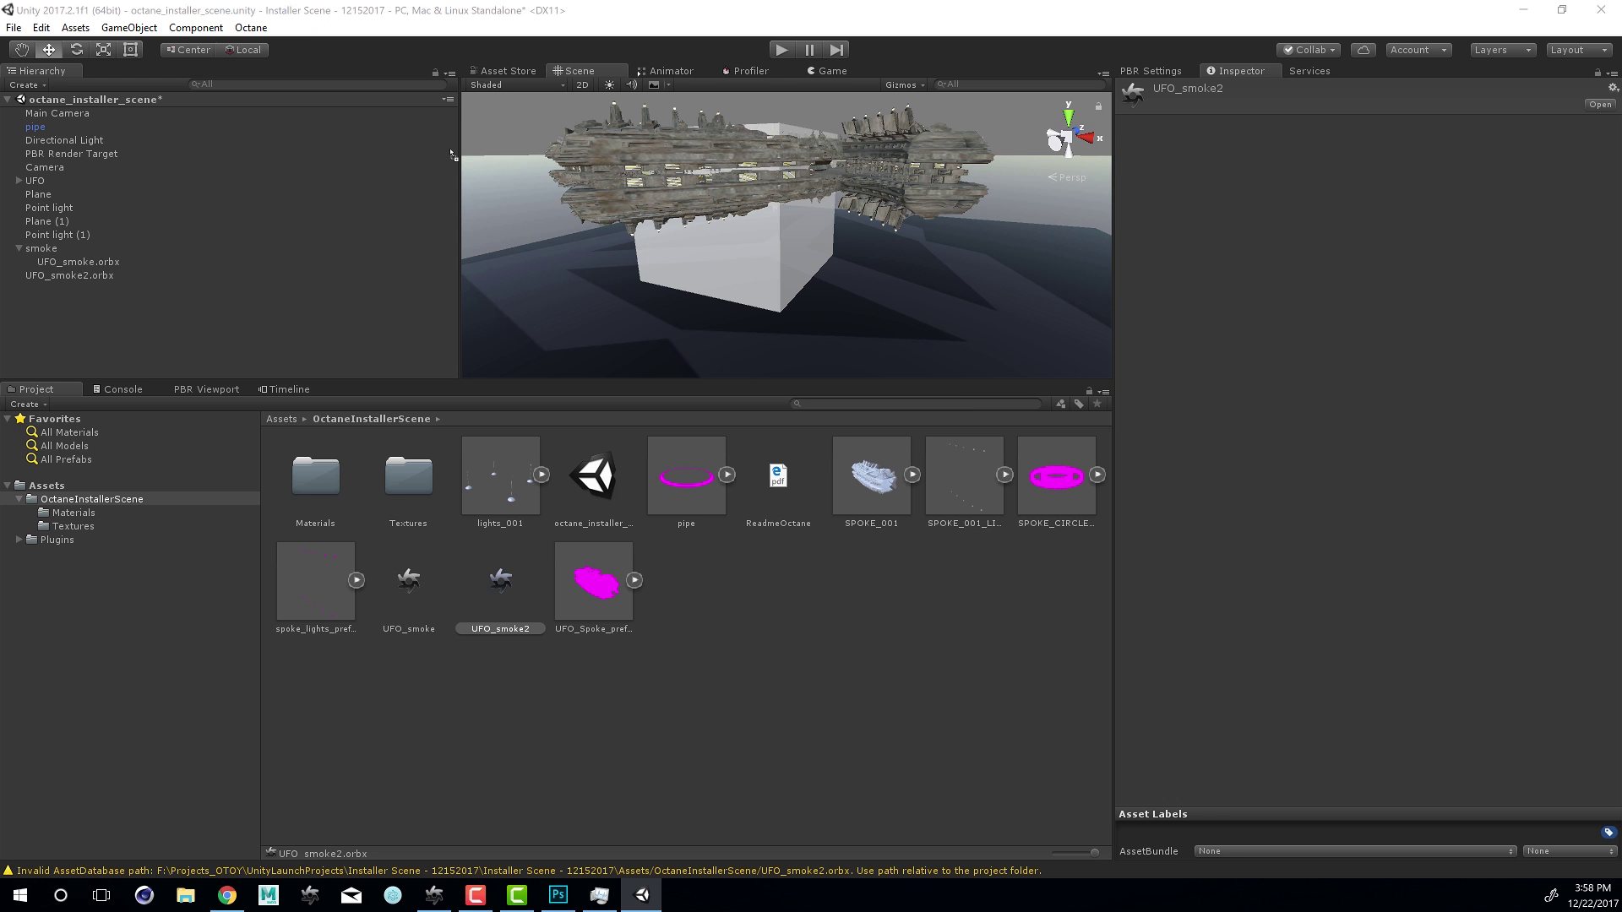
# Scale the UFO_smoke2.orbx object uniformly to about 0.163 and lower it to a Y position of about 3.2
pyautogui.keyDown('alt'); pyautogui.moveTo(977, 282); pyautogui.dragTo(798, 263, button='right'); pyautogui.keyUp('alt')
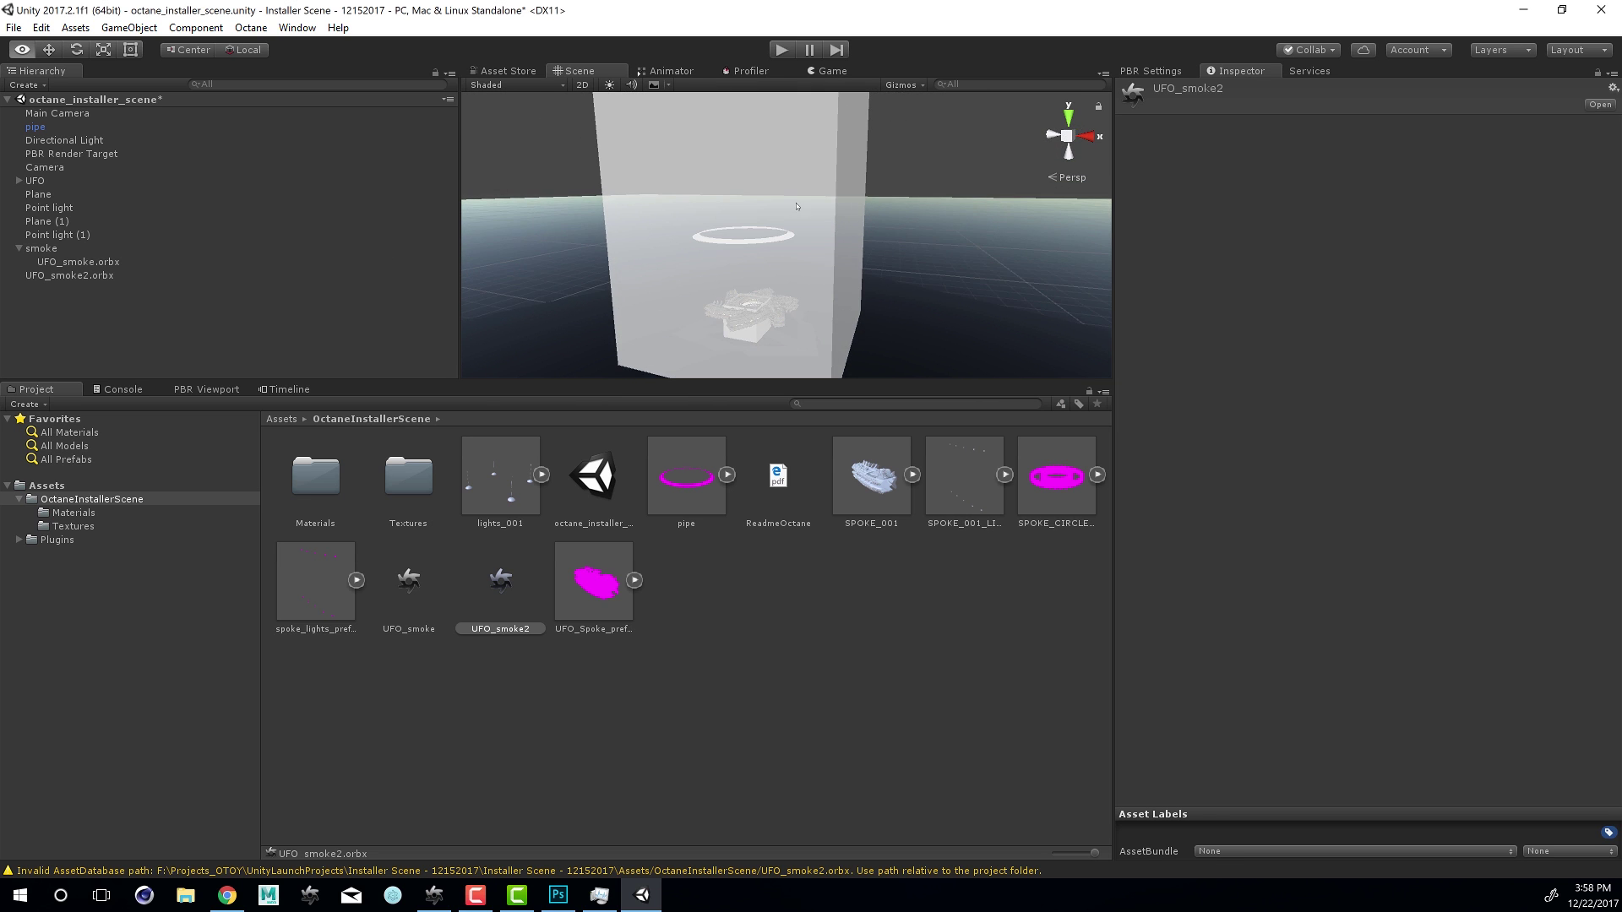
pyautogui.click(397, 275)
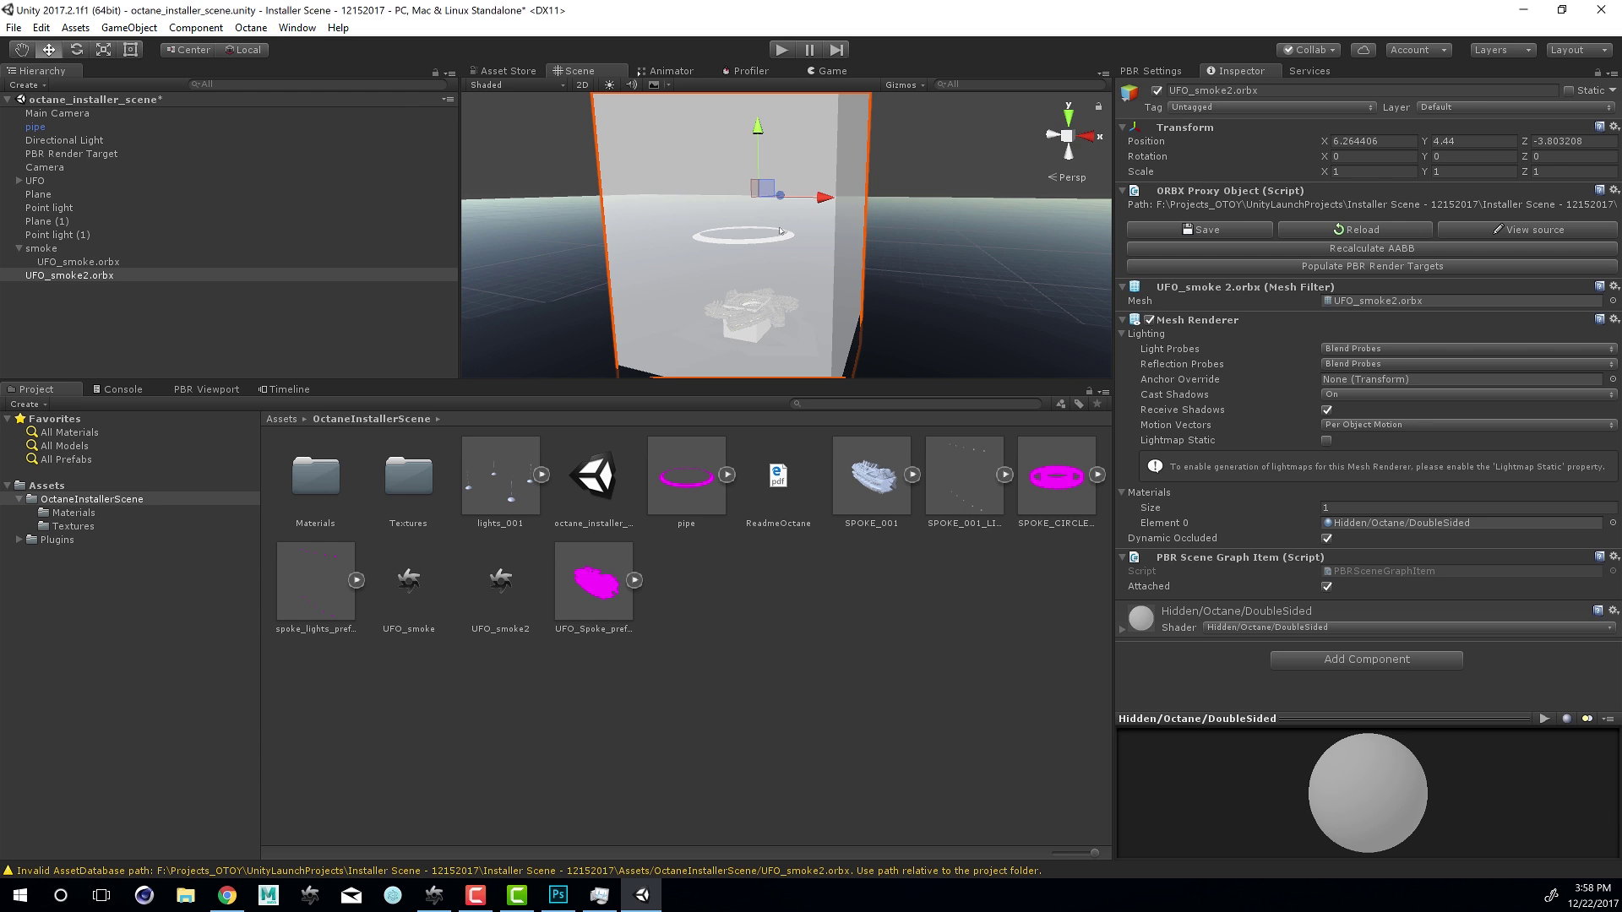
pyautogui.press('r')
pyautogui.moveTo(753, 199); pyautogui.dragTo(691, 210)
pyautogui.press('w')
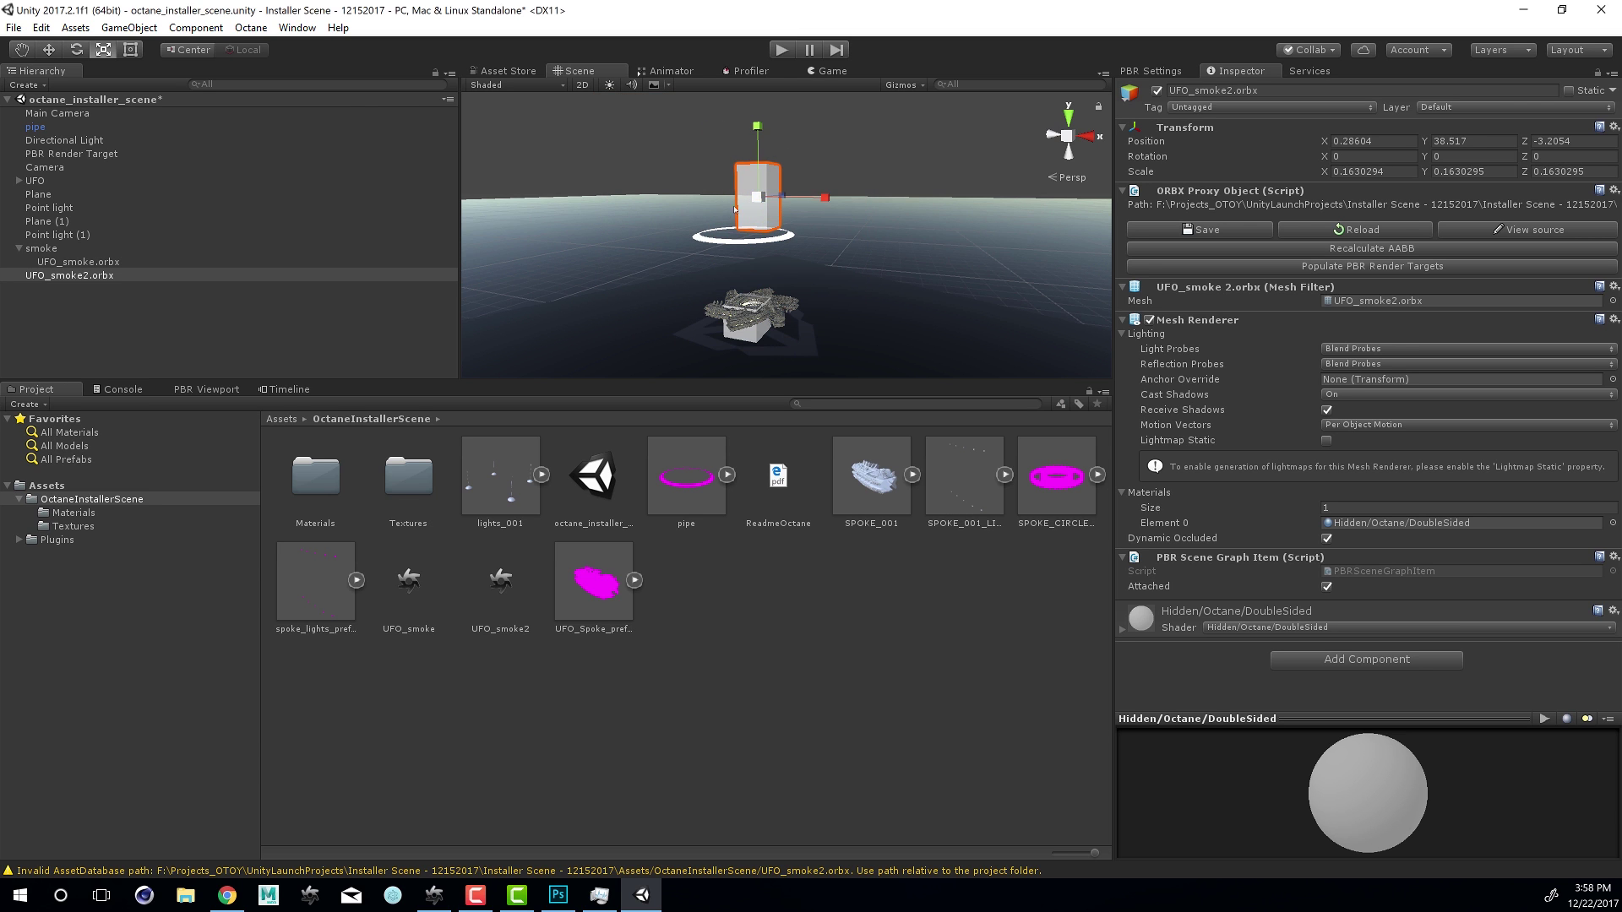
pyautogui.moveTo(763, 128); pyautogui.dragTo(784, 287)
pyautogui.press('f')
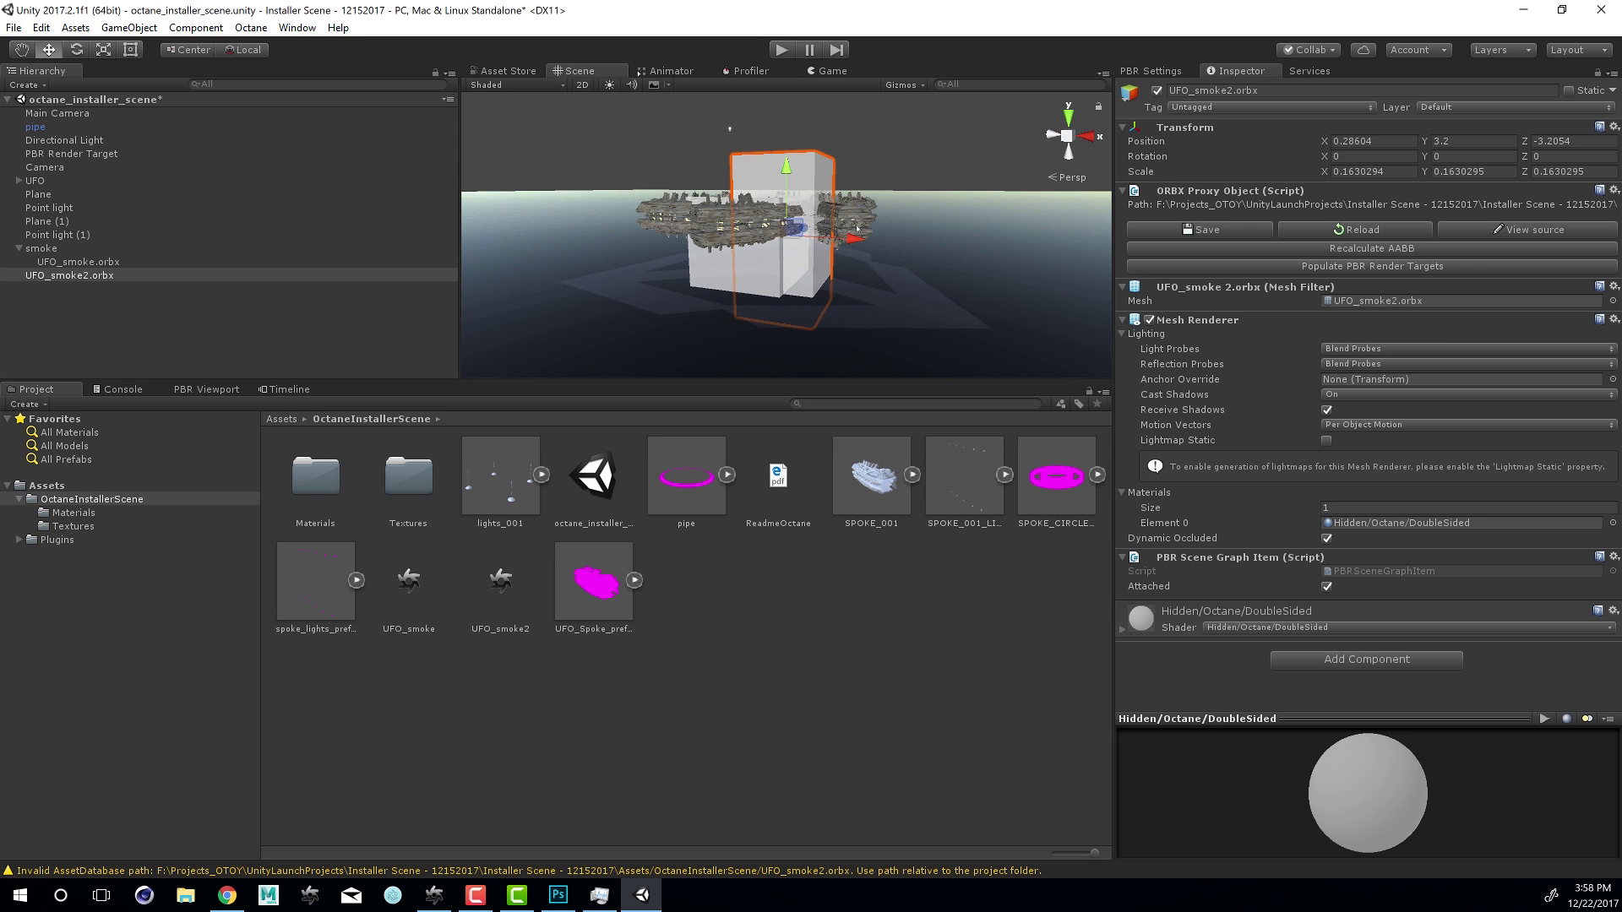
# Move the UFO_smoke2.orbx volume beside the UFO to about X 14.56 and Y 7.15, with the PBR render view showing
pyautogui.moveTo(936, 247); pyautogui.dragTo(1026, 247)
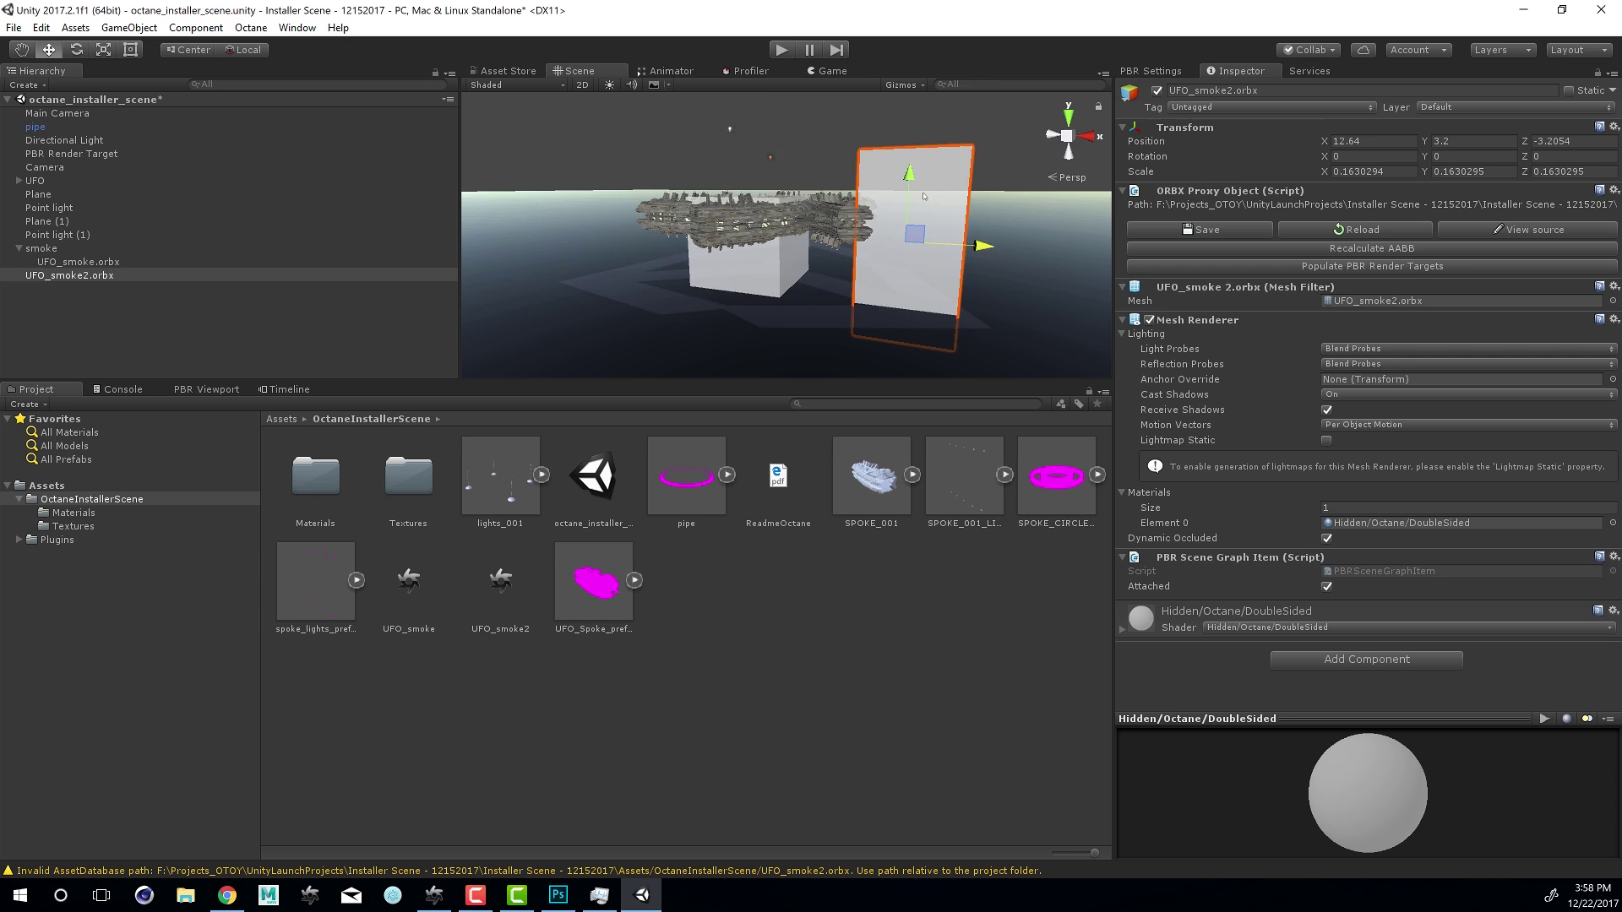
pyautogui.press('f')
pyautogui.moveTo(786, 165); pyautogui.dragTo(785, 114)
pyautogui.press('f')
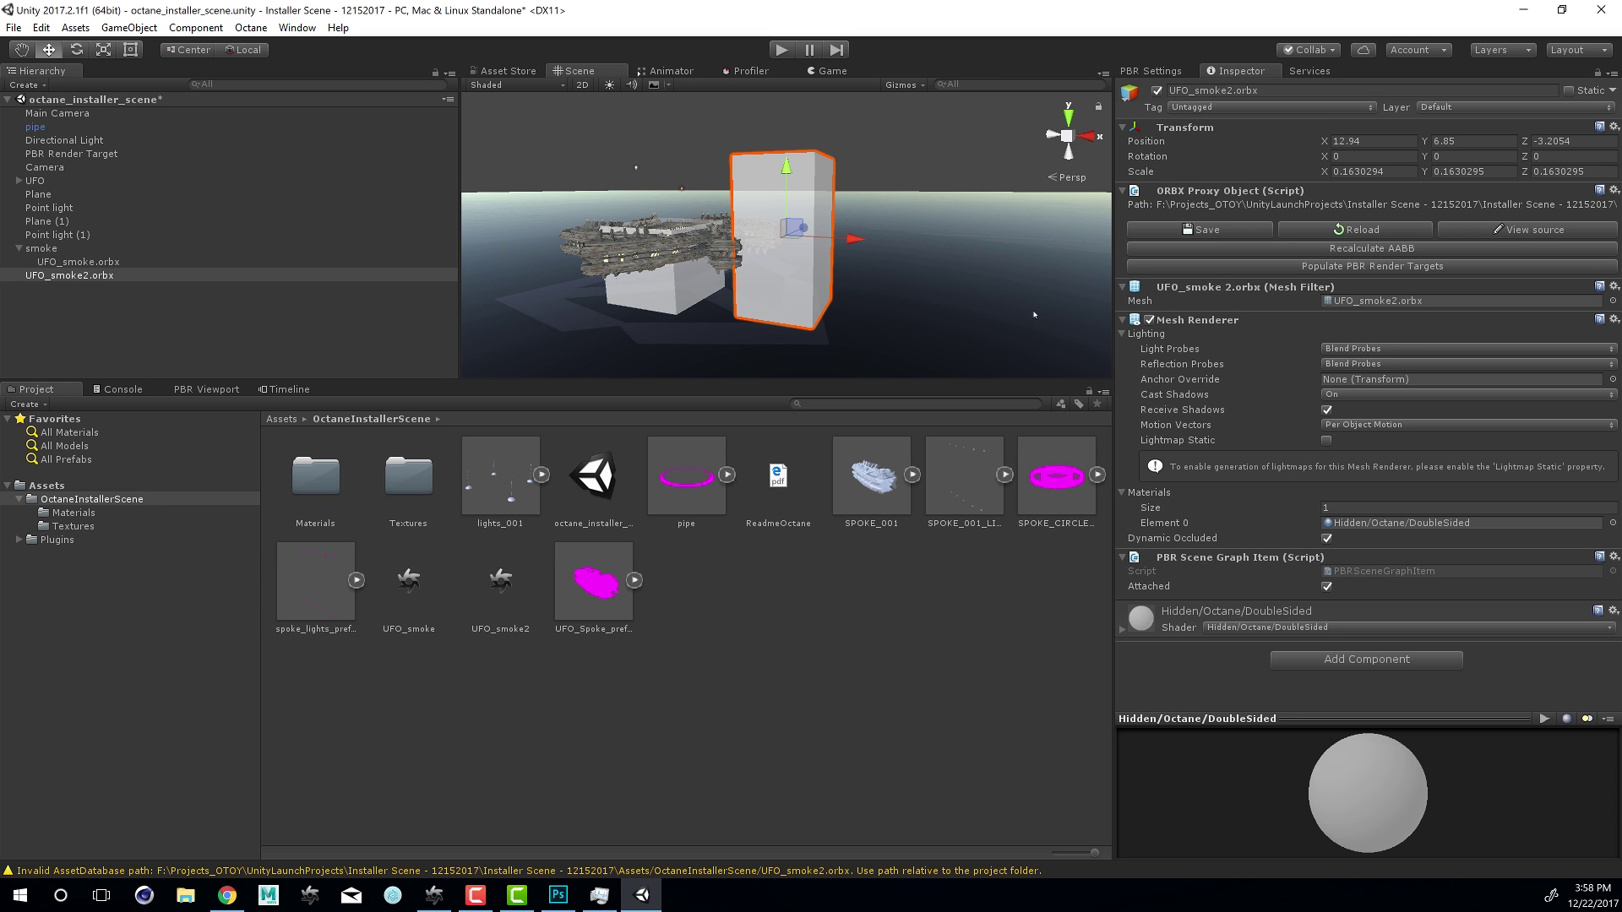
pyautogui.click(205, 389)
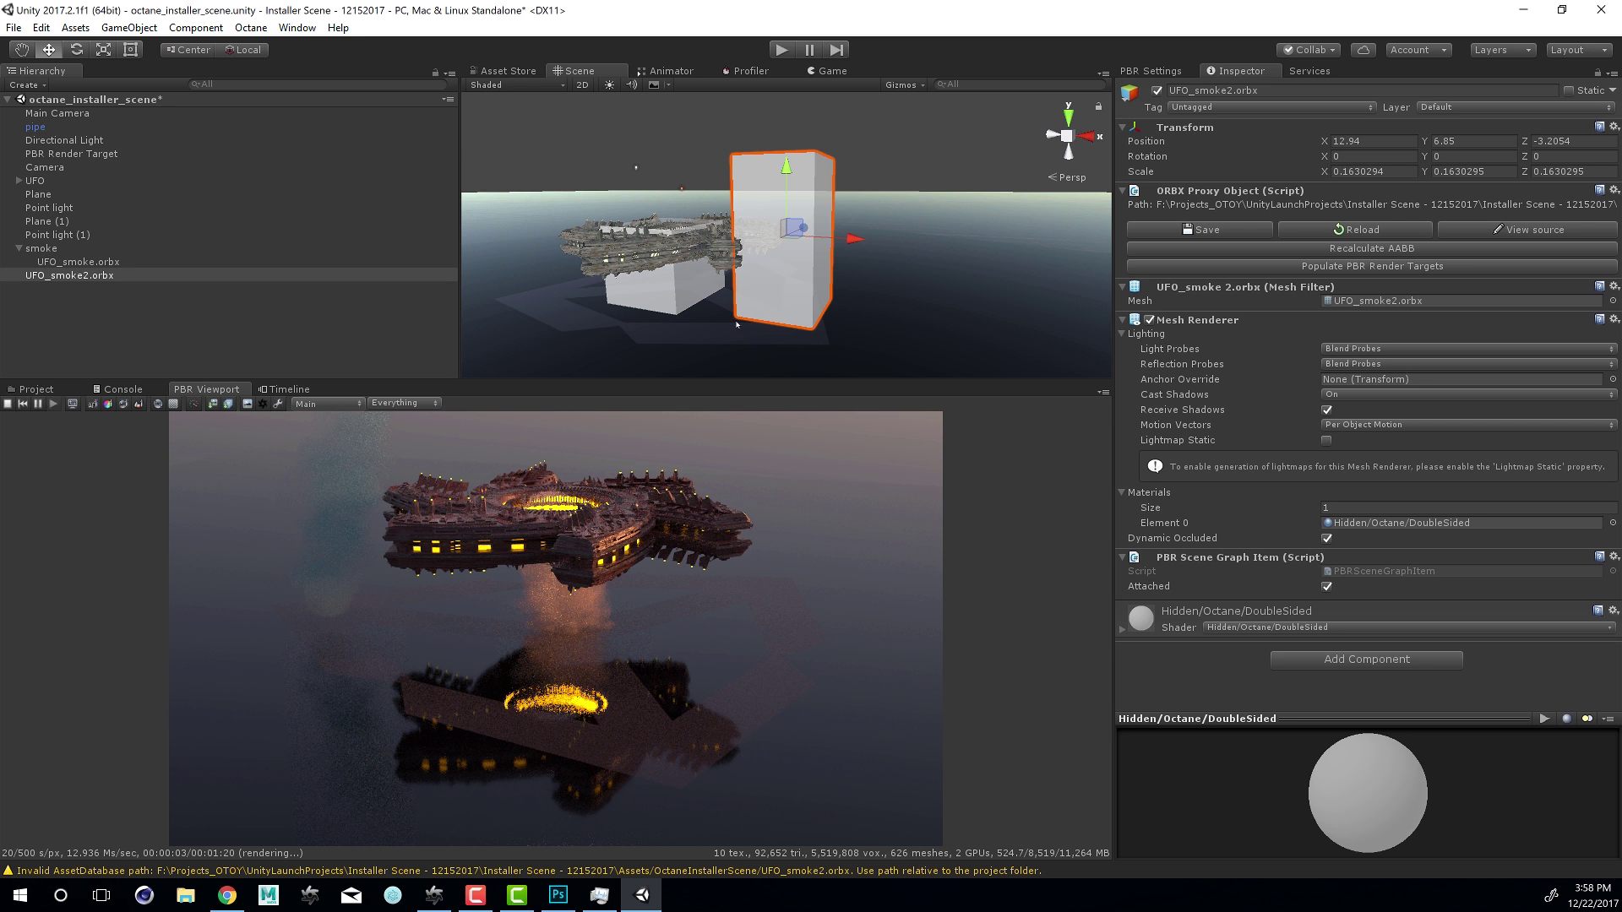
pyautogui.keyDown('alt'); pyautogui.moveTo(673, 248); pyautogui.dragTo(738, 287); pyautogui.keyUp('alt')
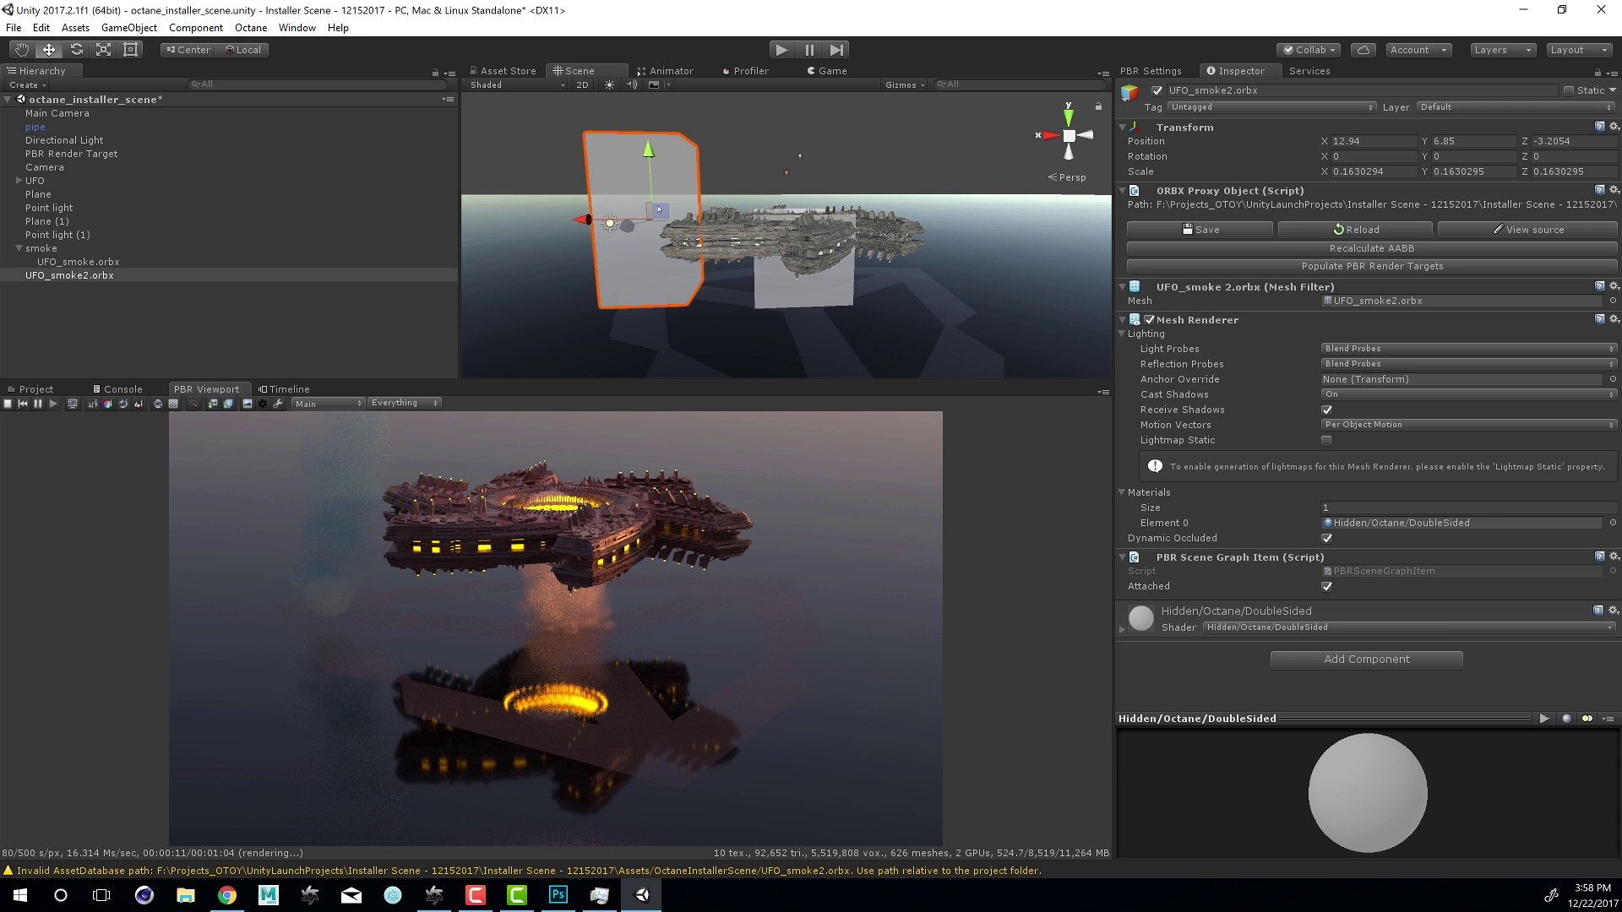
pyautogui.moveTo(660, 211)
pyautogui.mouseDown()
pyautogui.moveTo(719, 204)
pyautogui.moveTo(611, 208)
pyautogui.moveTo(645, 216)
pyautogui.mouseUp()
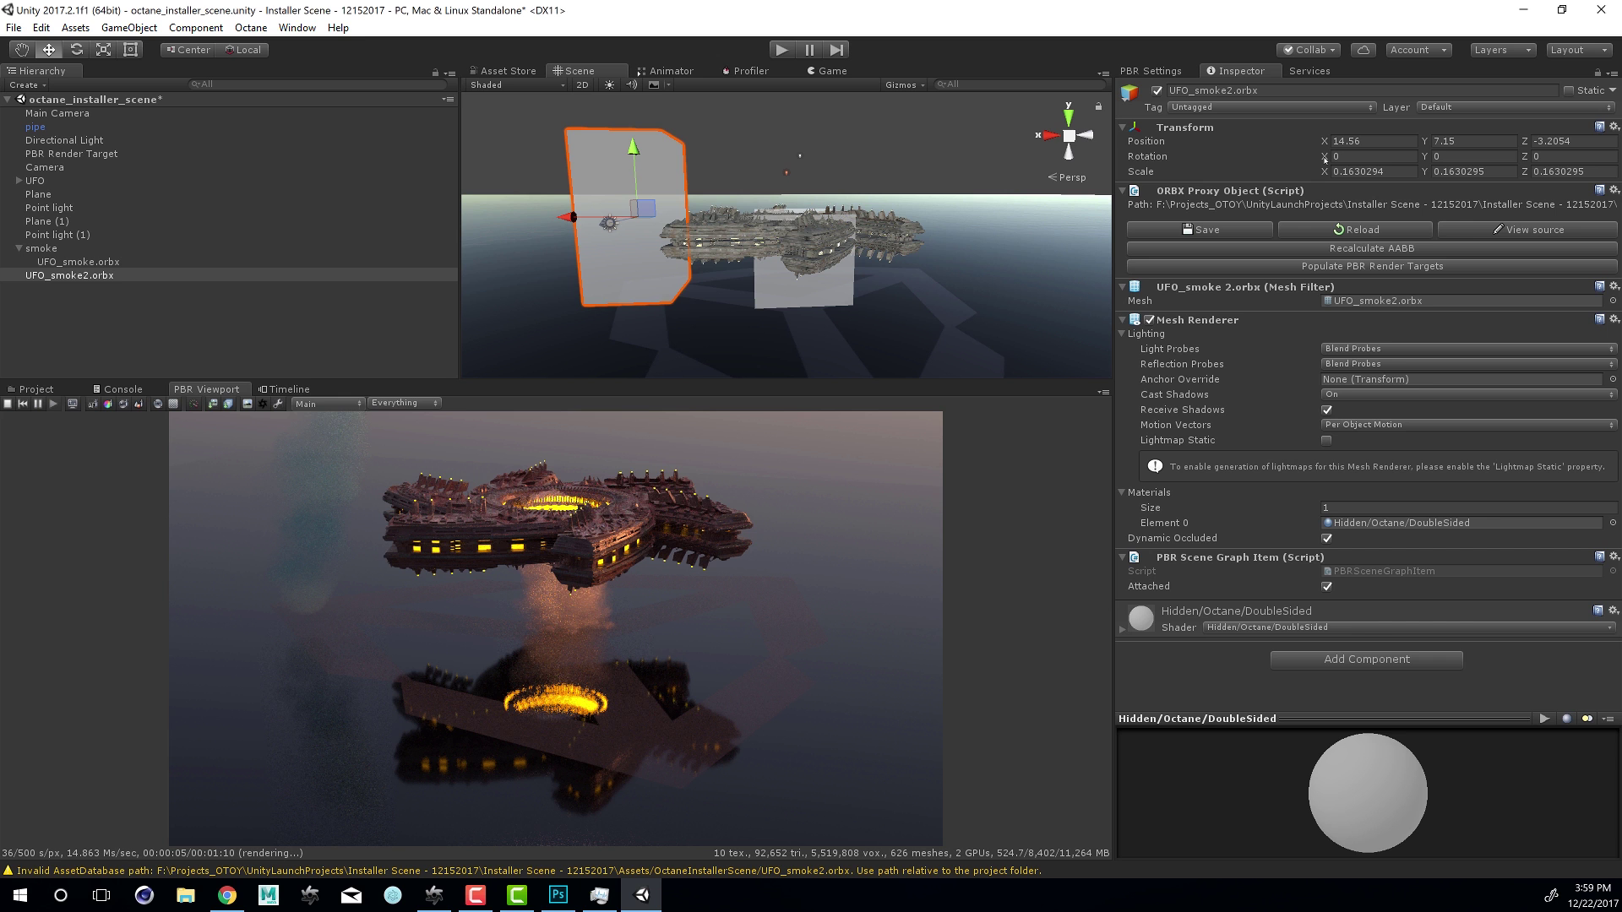
# Open the Octane source of UFO_smoke2.orbx and rearrange its node graph so the Scattering node is selected and clear of smoke.vdb
pyautogui.click(1537, 229)
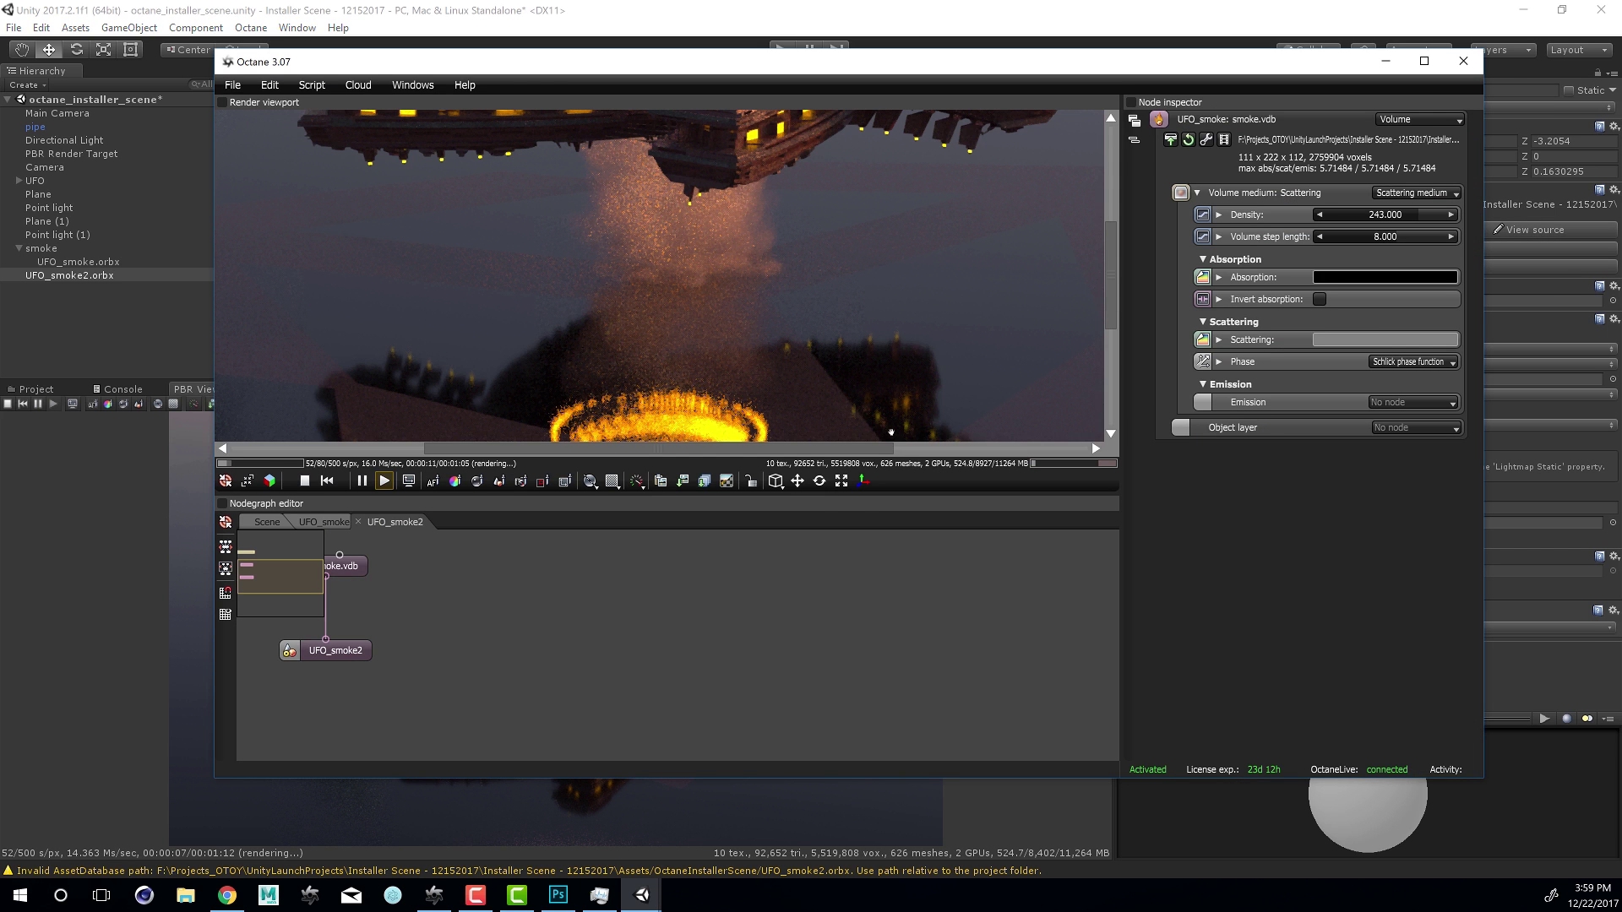
pyautogui.moveTo(874, 448); pyautogui.dragTo(703, 449)
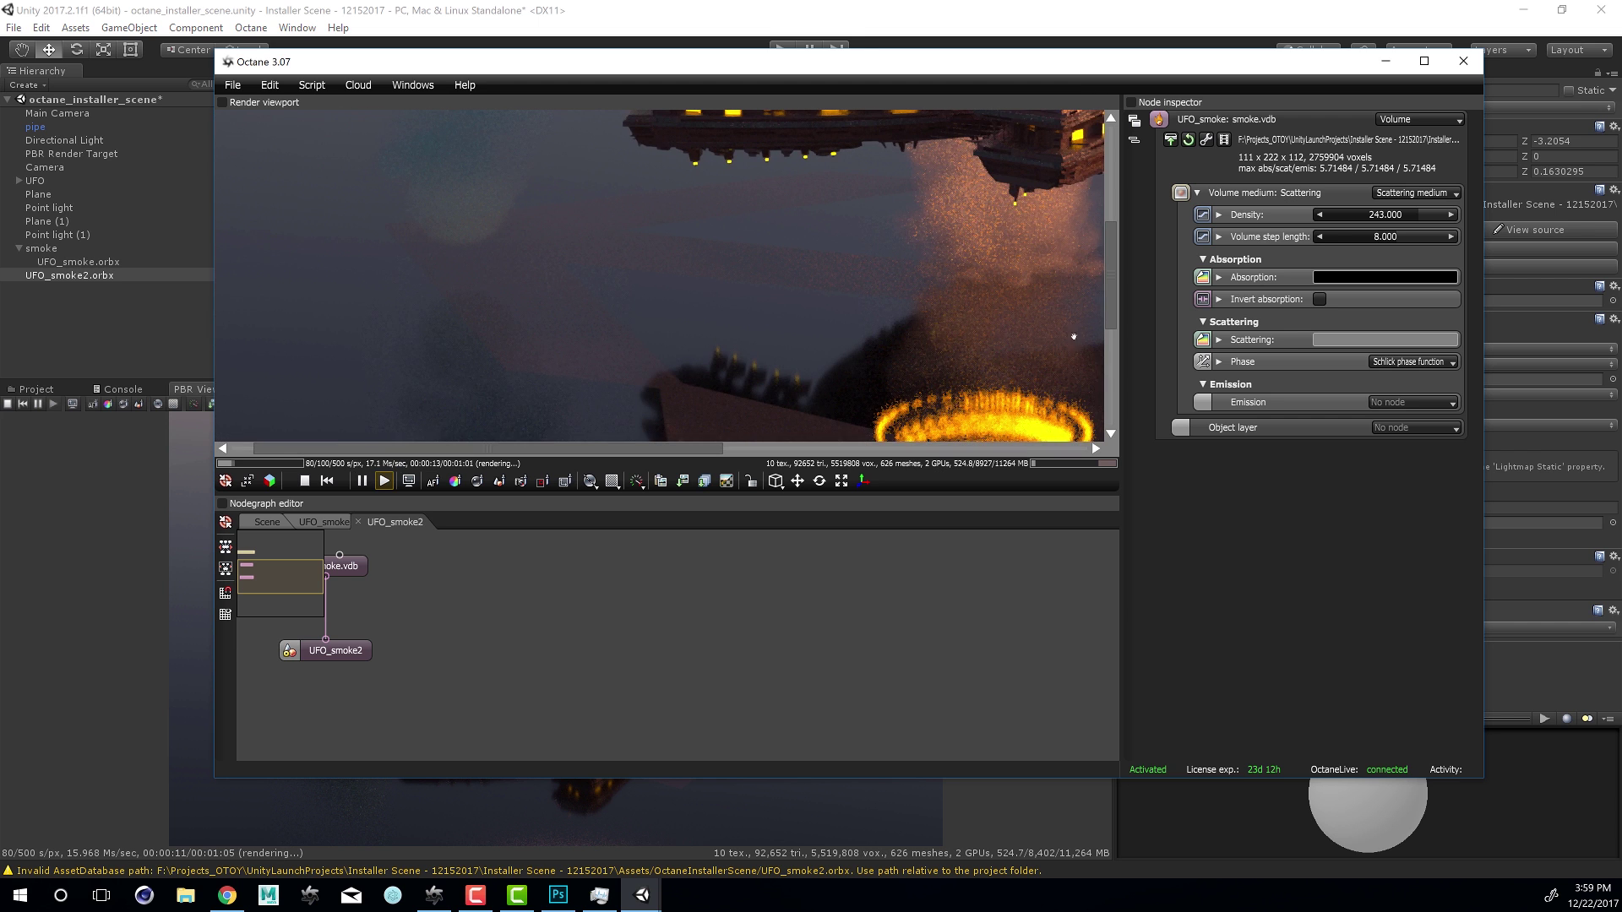
pyautogui.moveTo(1112, 301); pyautogui.dragTo(1112, 207)
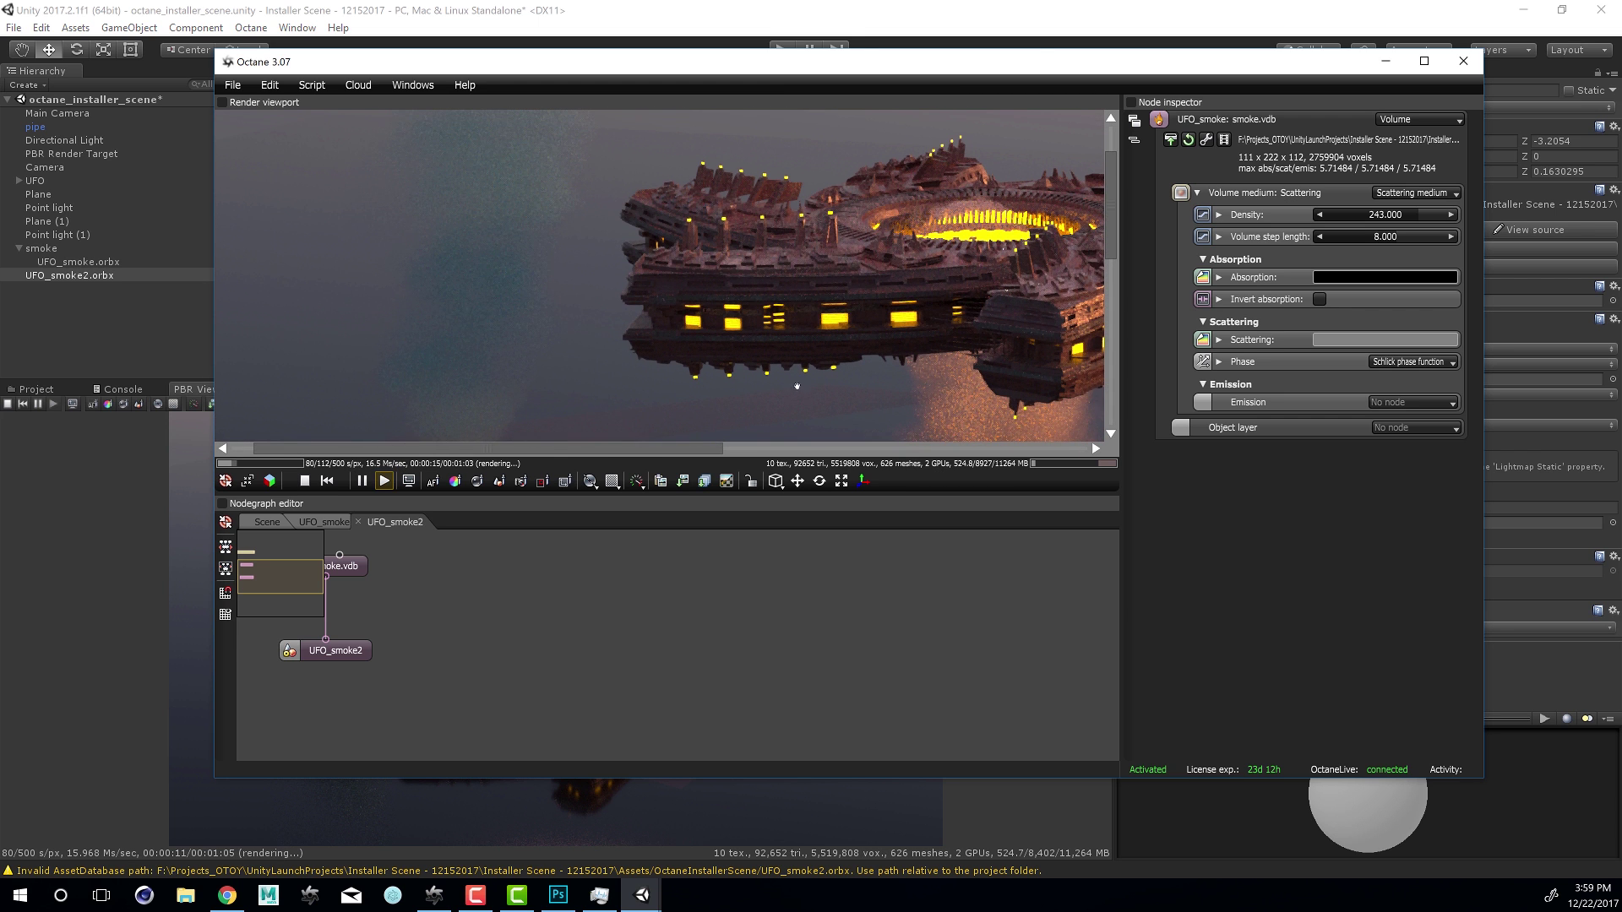
pyautogui.moveTo(455, 635); pyautogui.dragTo(782, 693, button='middle')
pyautogui.click(681, 566)
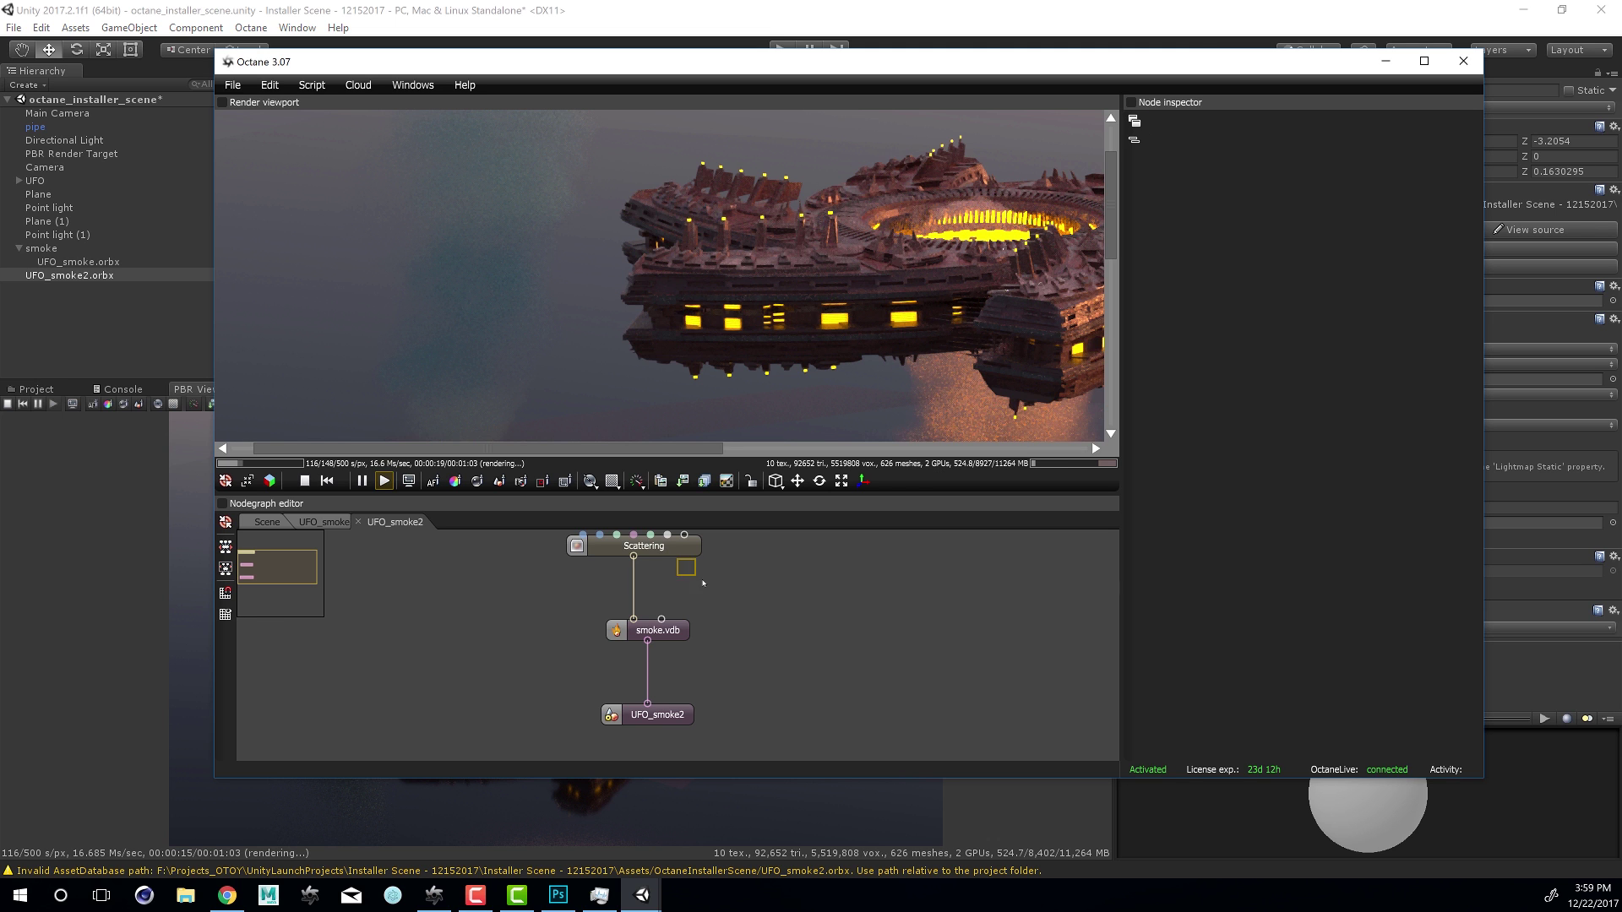
pyautogui.moveTo(642, 546); pyautogui.dragTo(714, 657)
pyautogui.moveTo(701, 575); pyautogui.dragTo(741, 603)
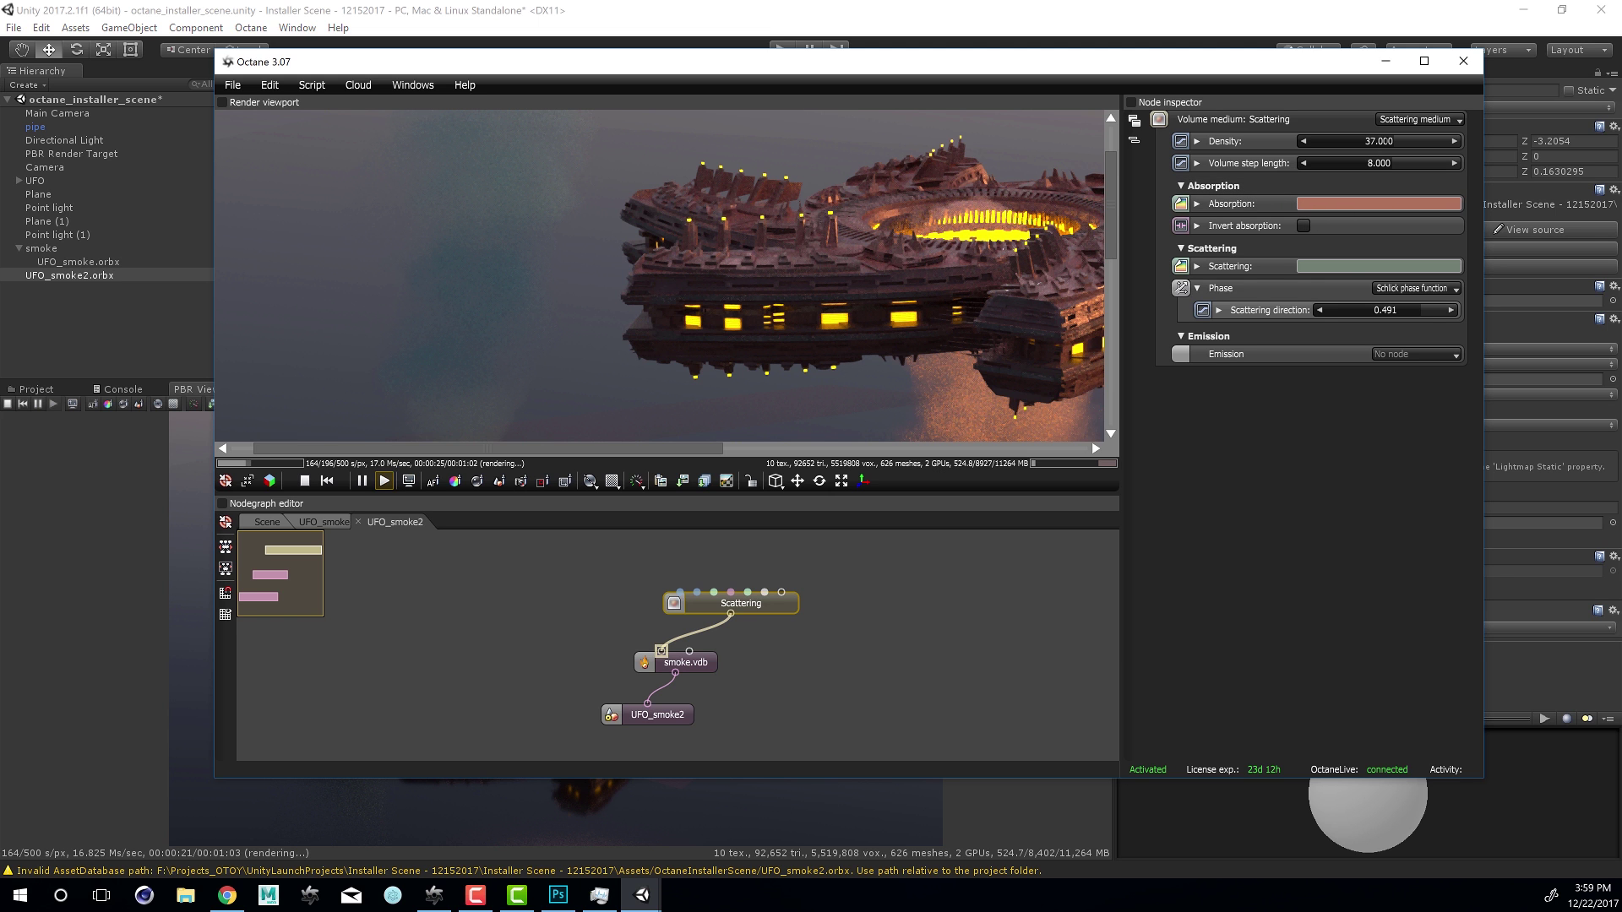
# Set the Scattering medium's density to 888 and its scattering direction to about -0.45
pyautogui.write('888')
pyautogui.press('Return')
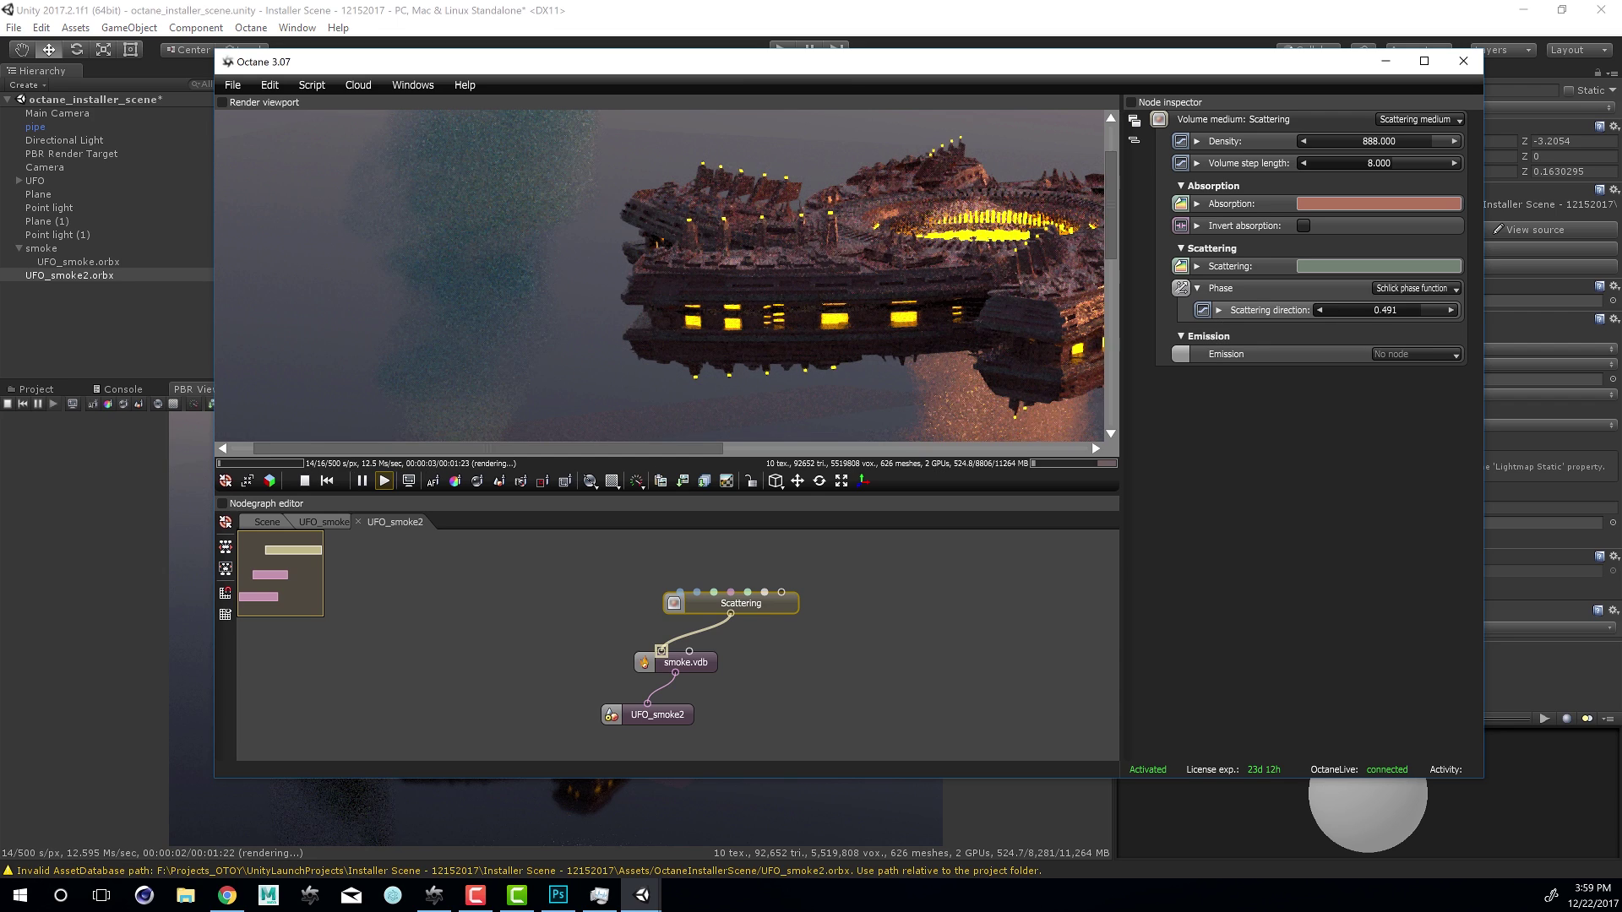
pyautogui.moveTo(1416, 310); pyautogui.dragTo(1356, 310)
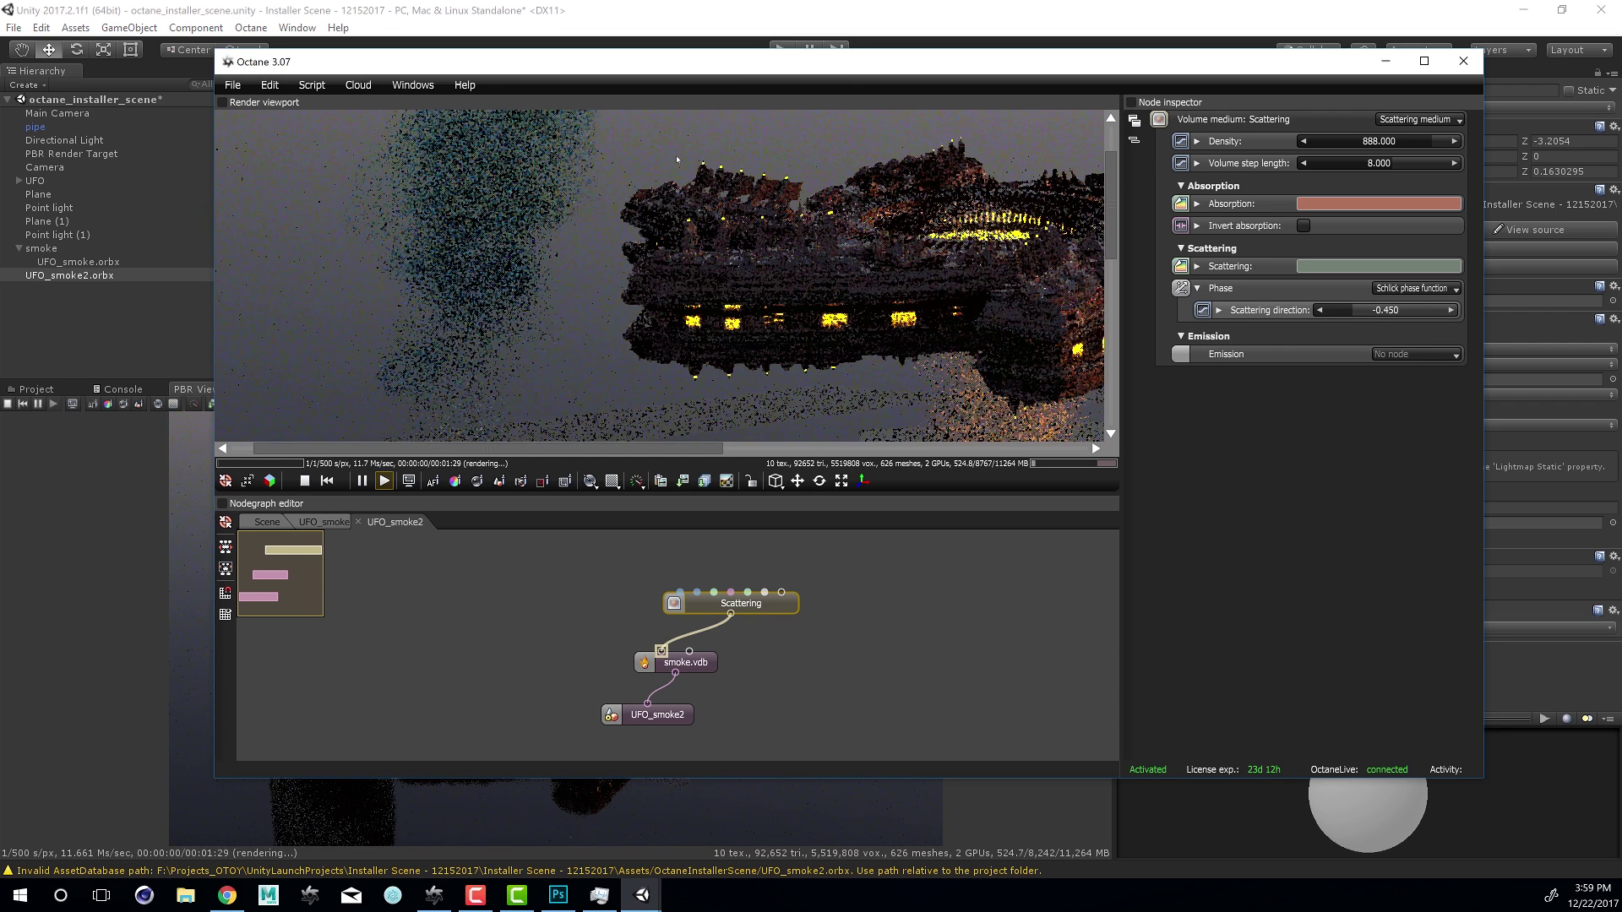
# Add a texture emission to the Scattering medium, with surface brightness enabled and power at about 0.04
pyautogui.click(1416, 354)
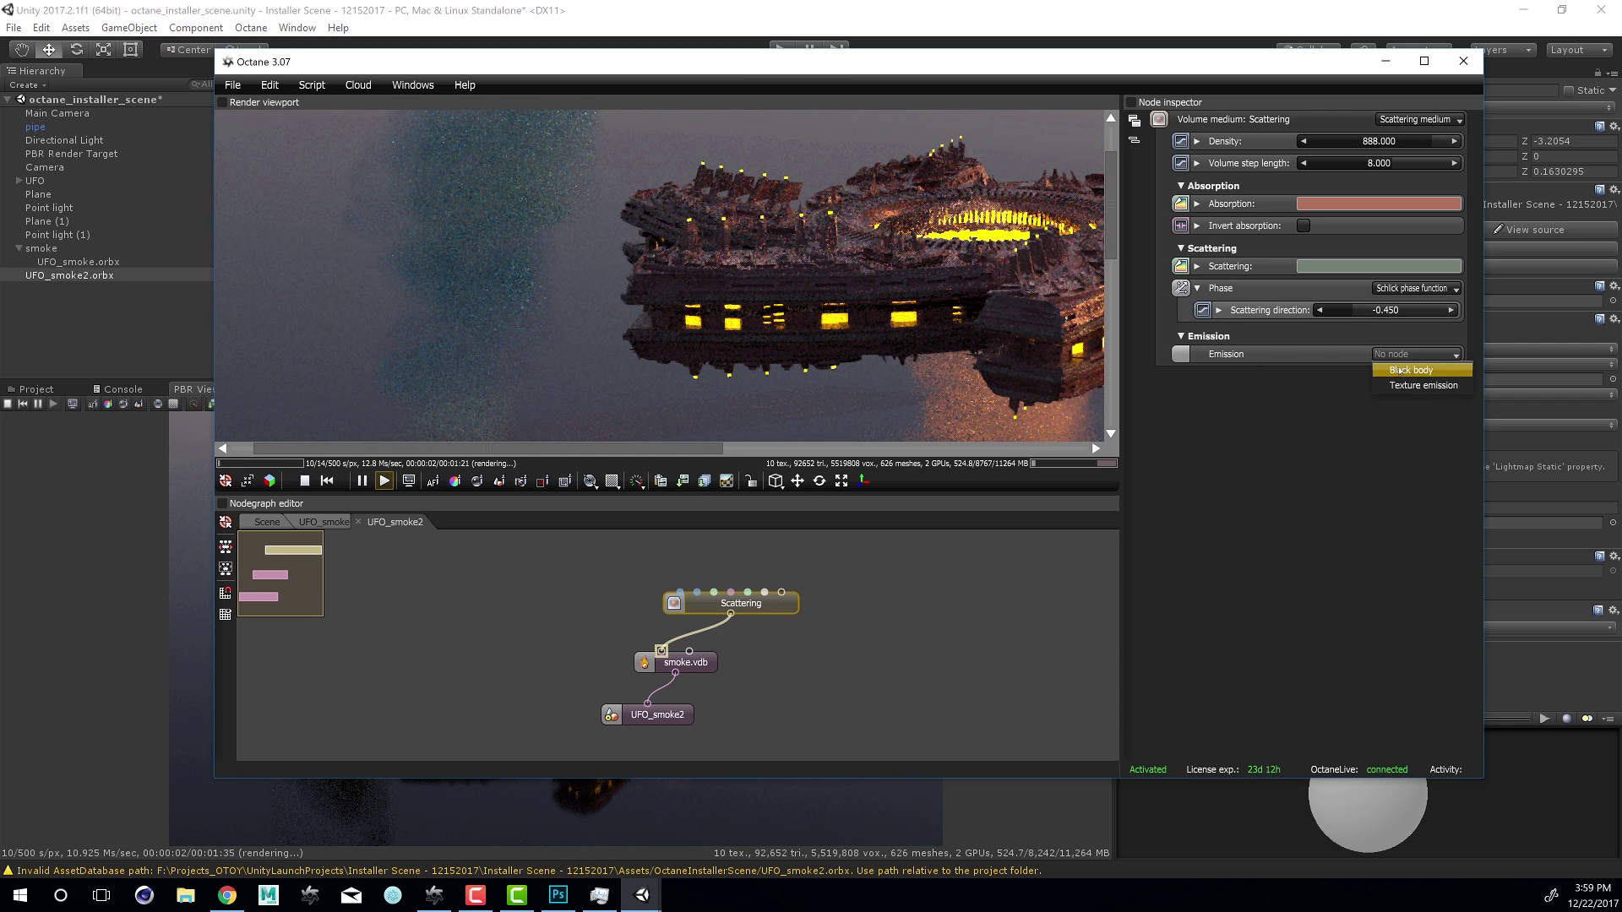
pyautogui.click(1423, 385)
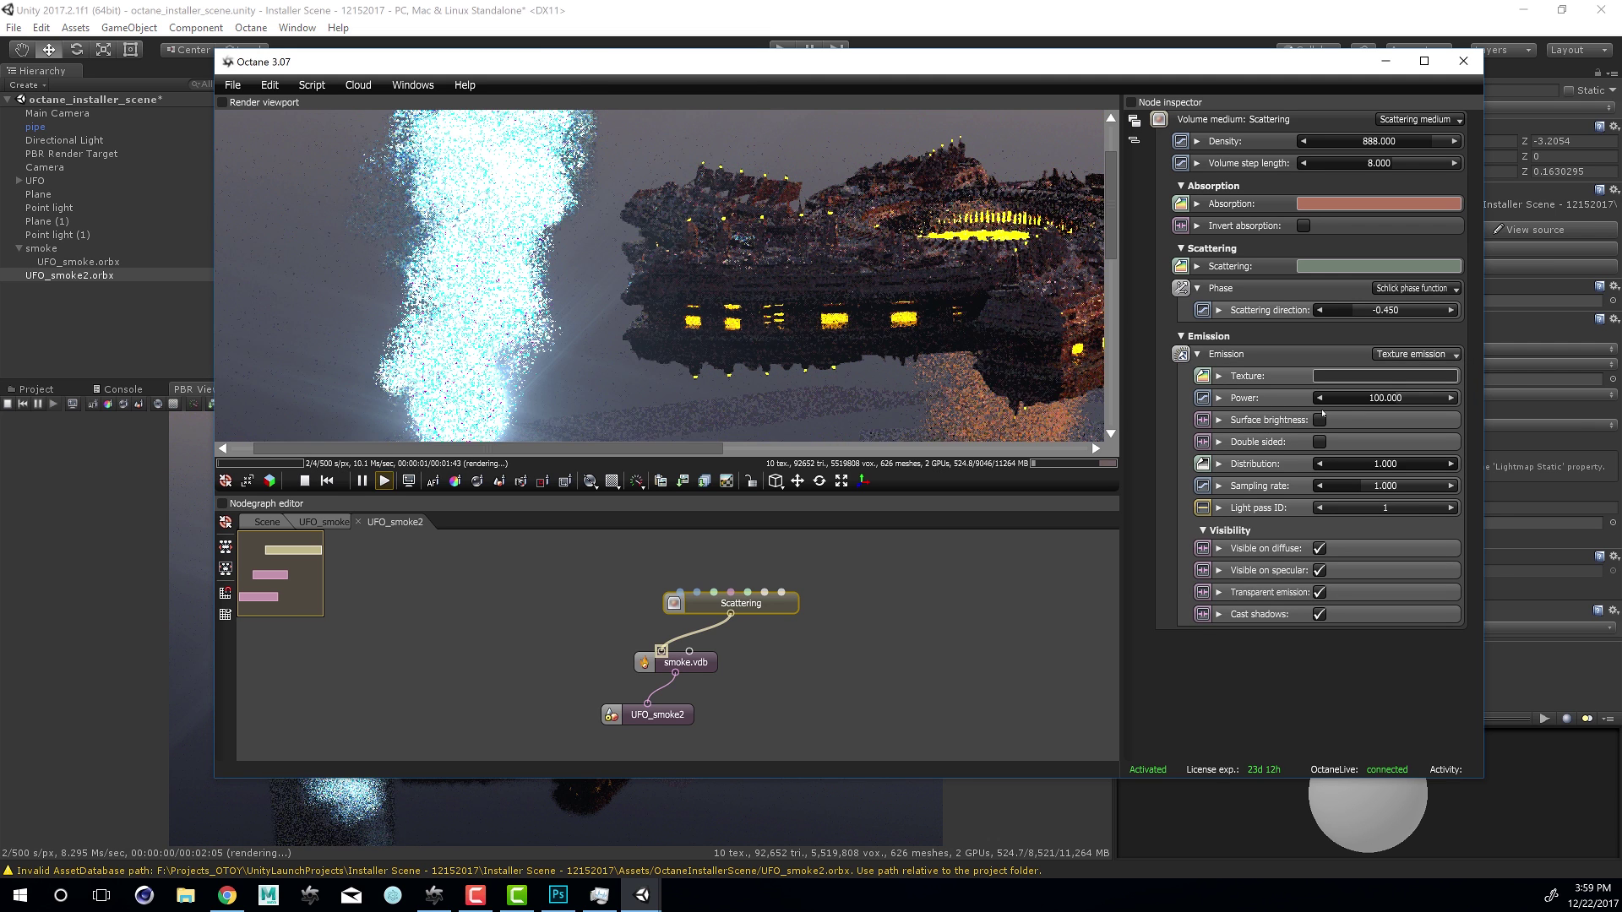
pyautogui.moveTo(1111, 221); pyautogui.dragTo(1111, 279)
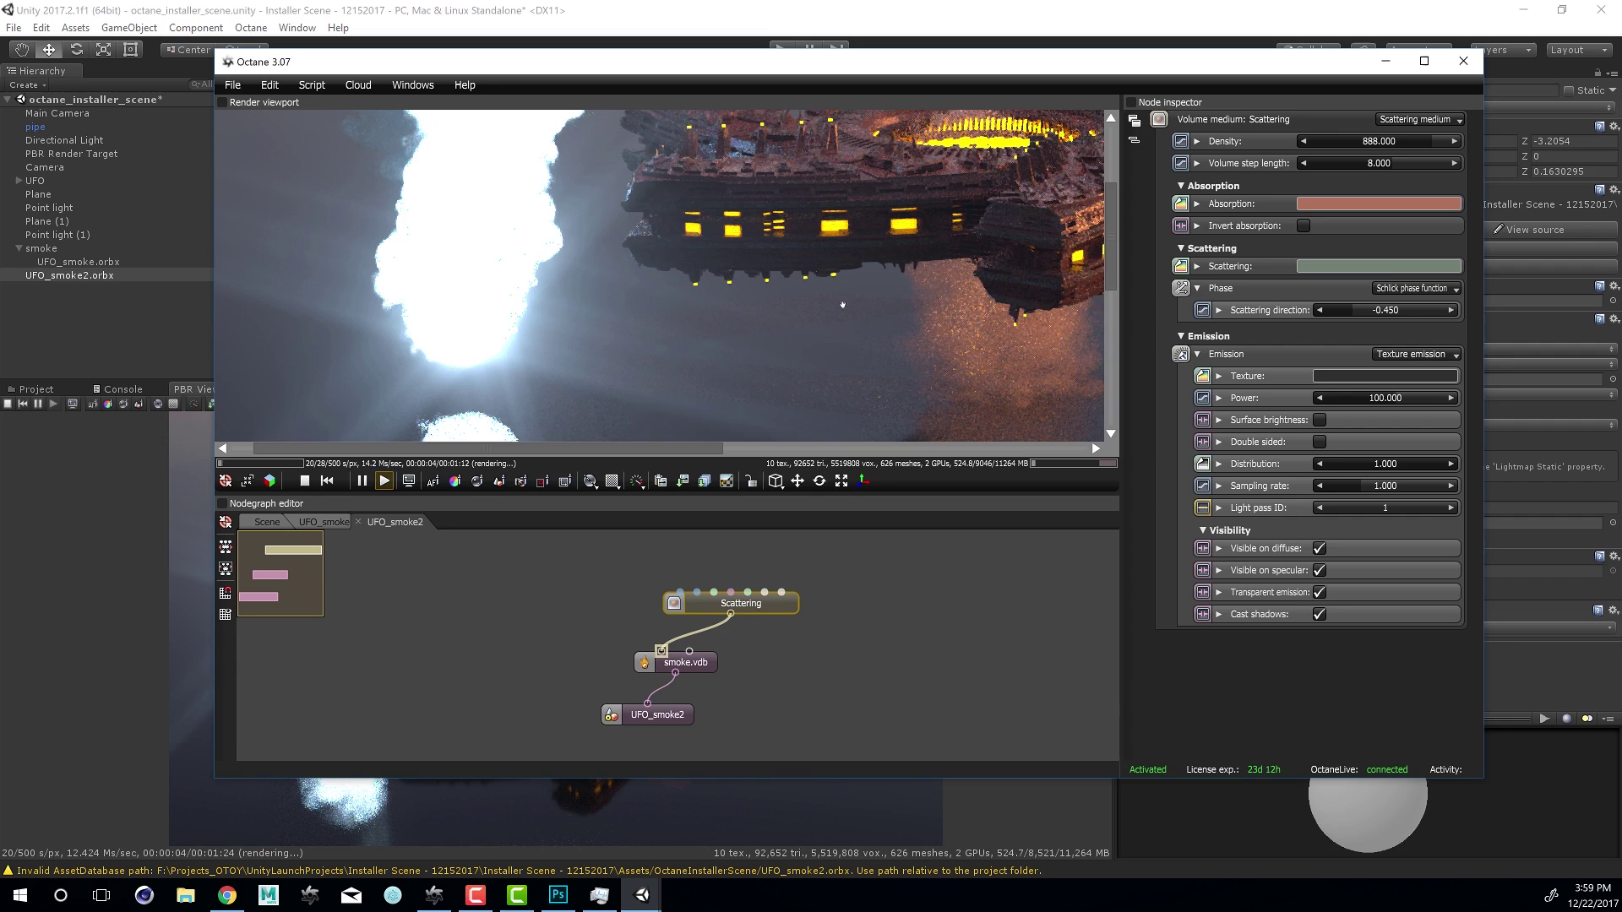
pyautogui.moveTo(1385, 398); pyautogui.dragTo(1320, 405)
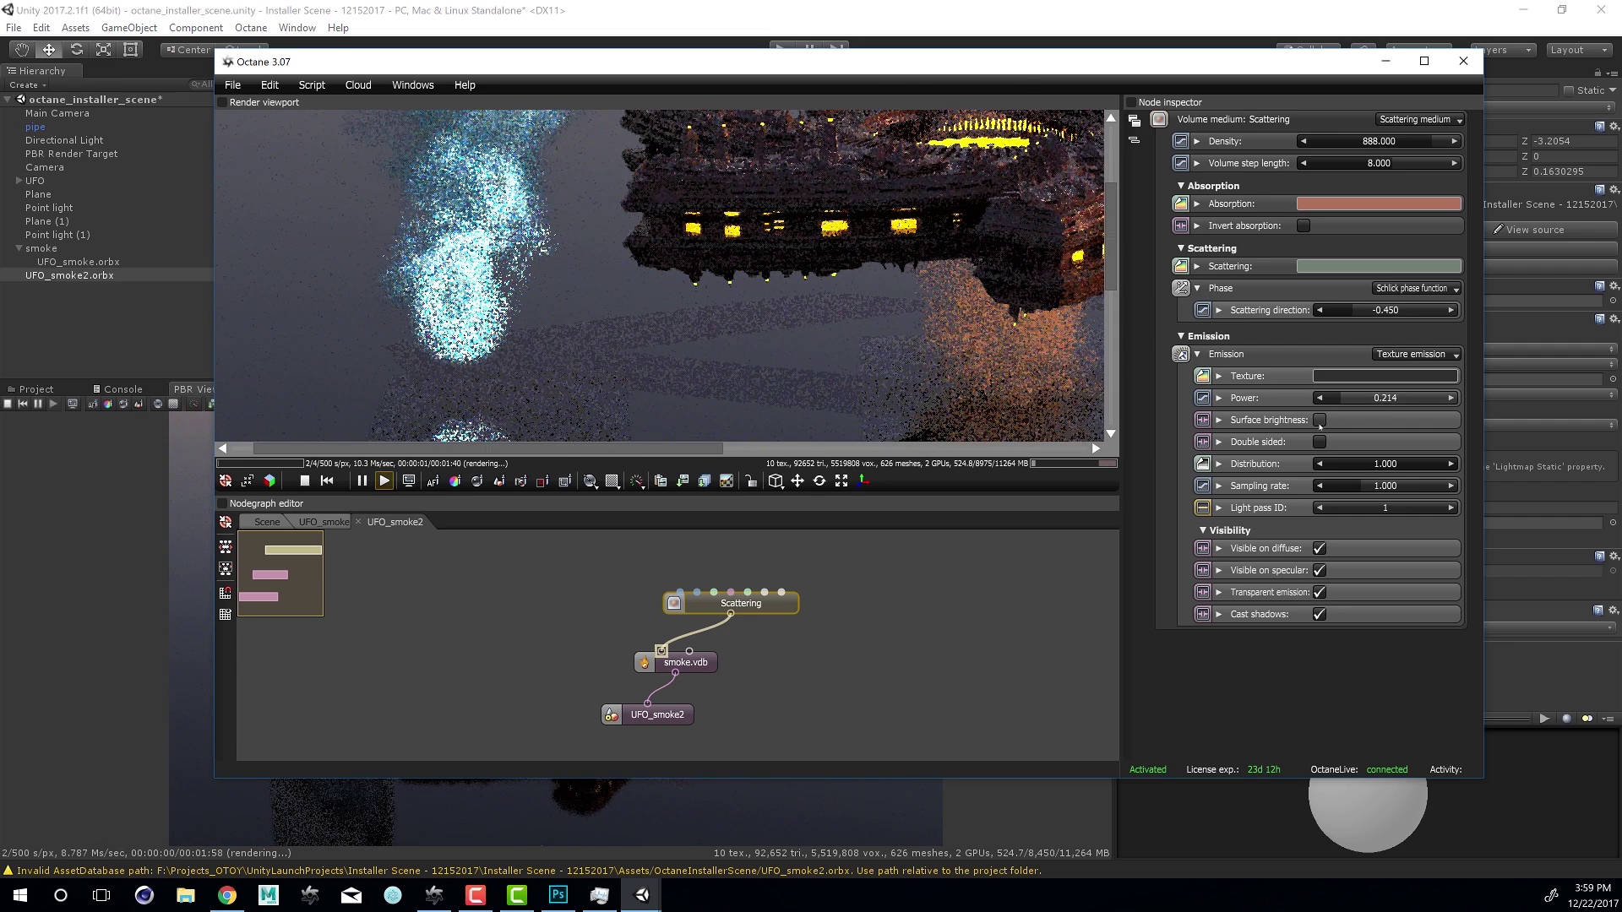
pyautogui.click(1320, 420)
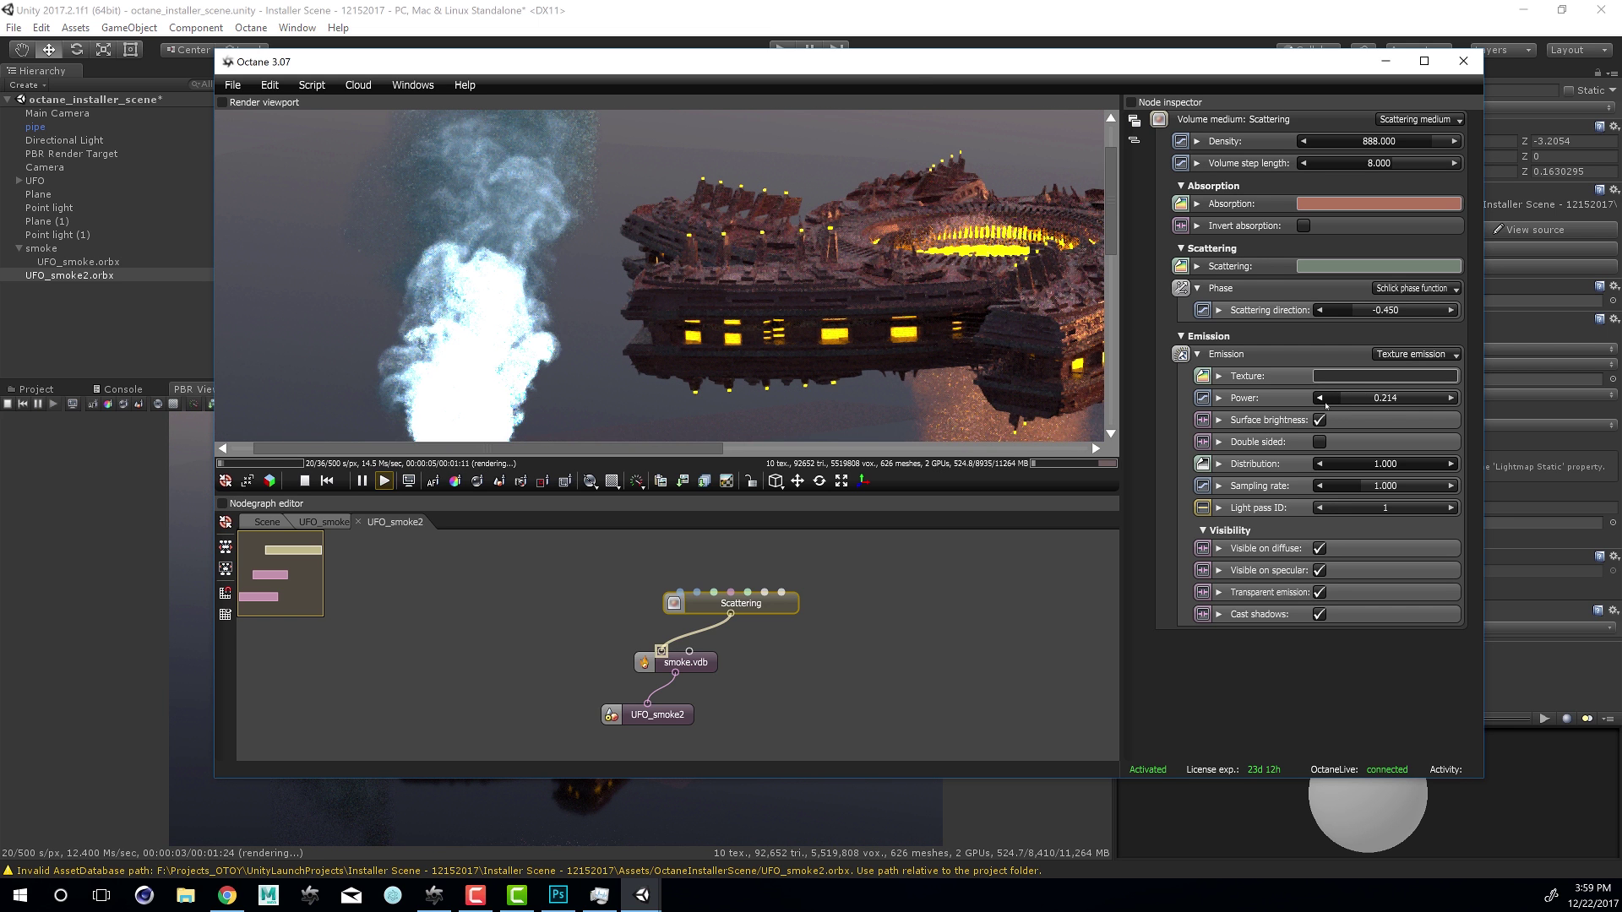
pyautogui.moveTo(1335, 398); pyautogui.dragTo(1321, 398)
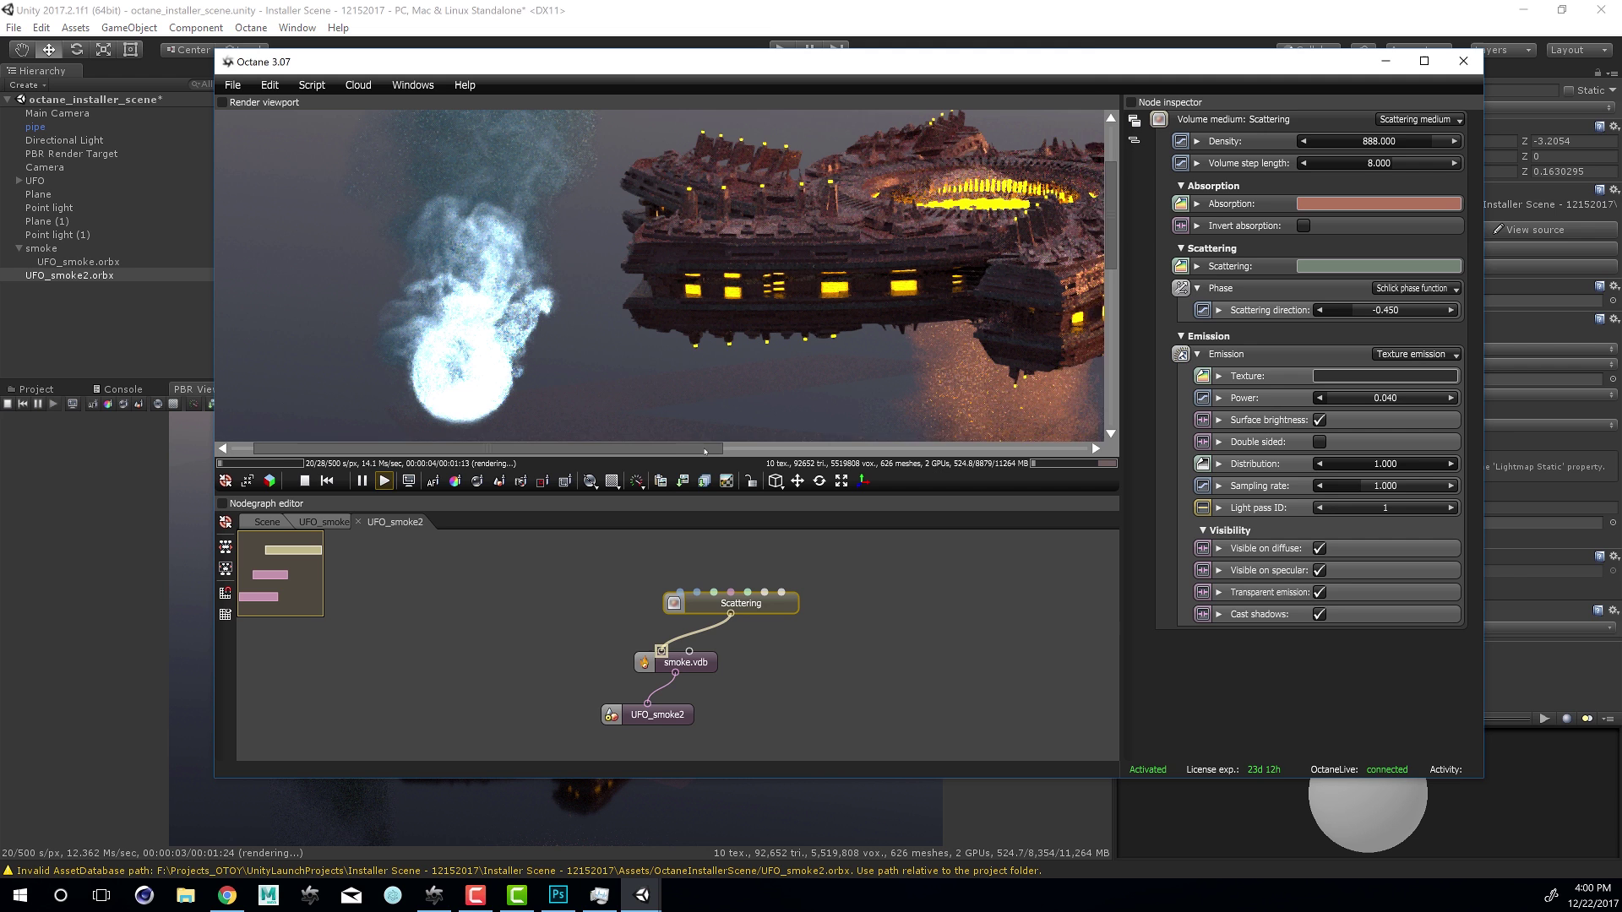
# Examine the emissive smoke beside the UFO in the Octane render and close the Octane window
pyautogui.moveTo(706, 451); pyautogui.dragTo(675, 454)
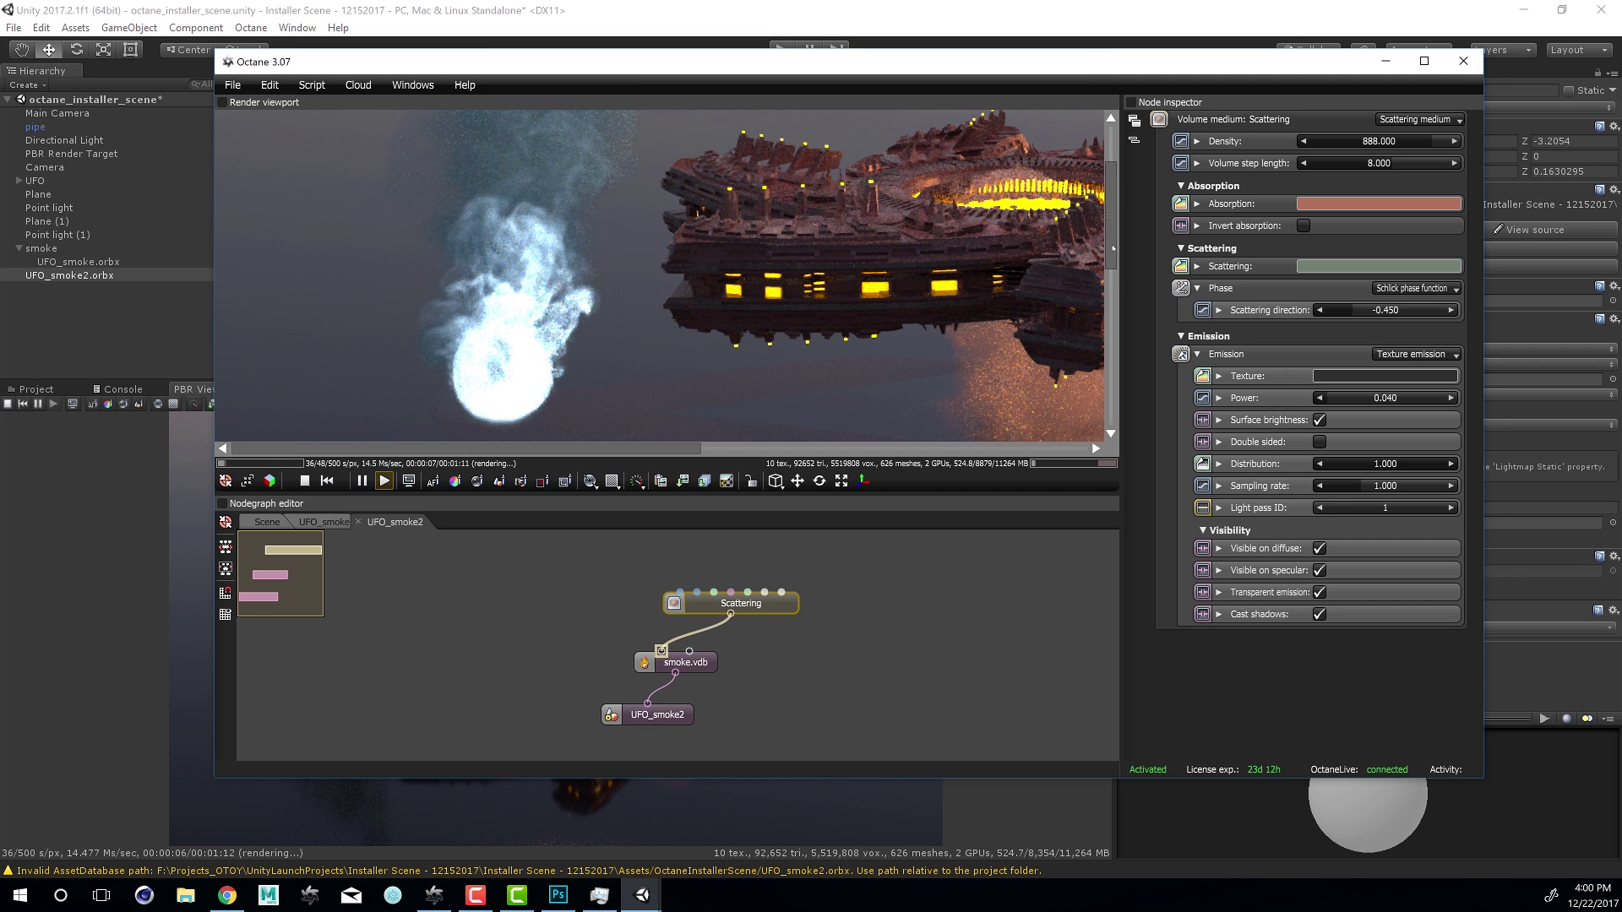
pyautogui.moveTo(1114, 250)
pyautogui.mouseDown()
pyautogui.moveTo(1114, 225)
pyautogui.moveTo(1112, 257)
pyautogui.mouseUp()
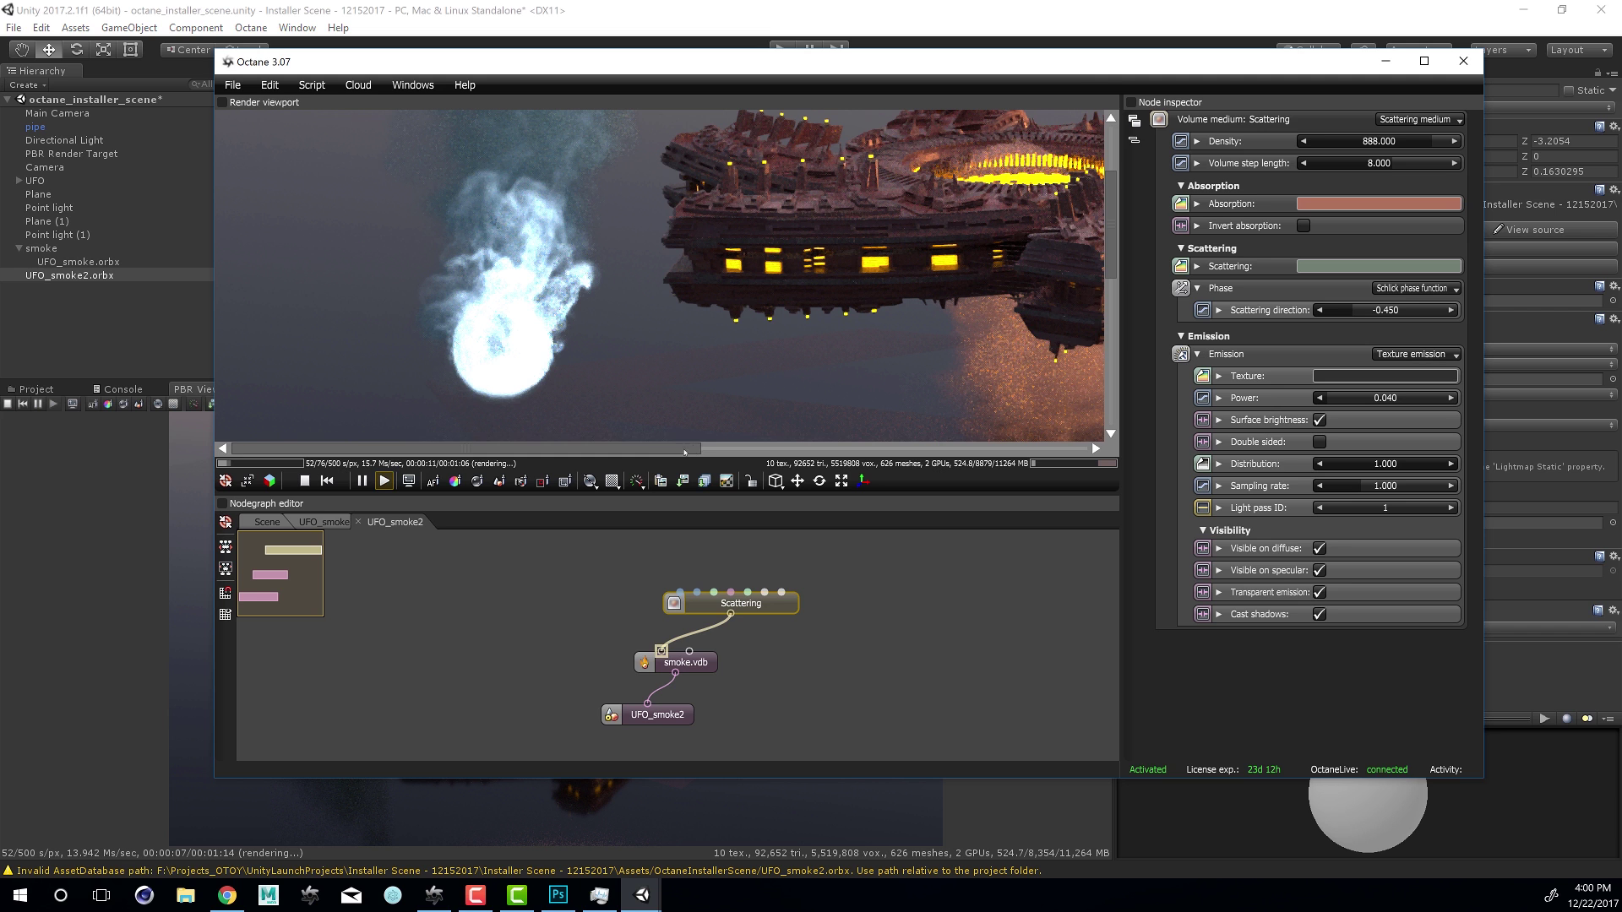
pyautogui.moveTo(684, 452); pyautogui.dragTo(758, 452)
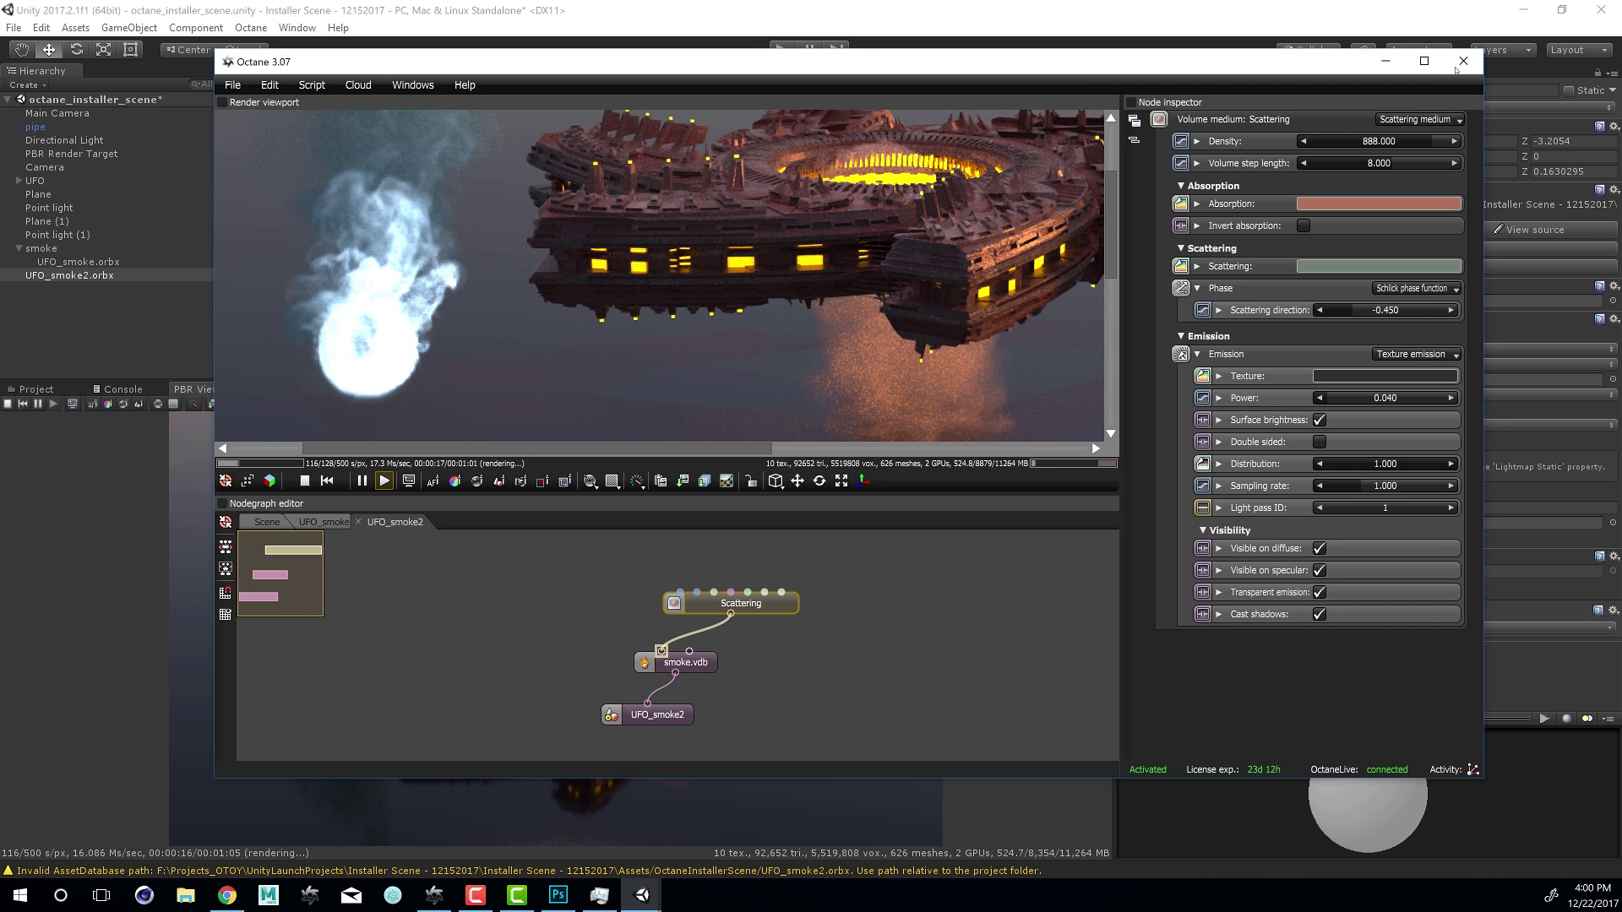
pyautogui.click(1458, 64)
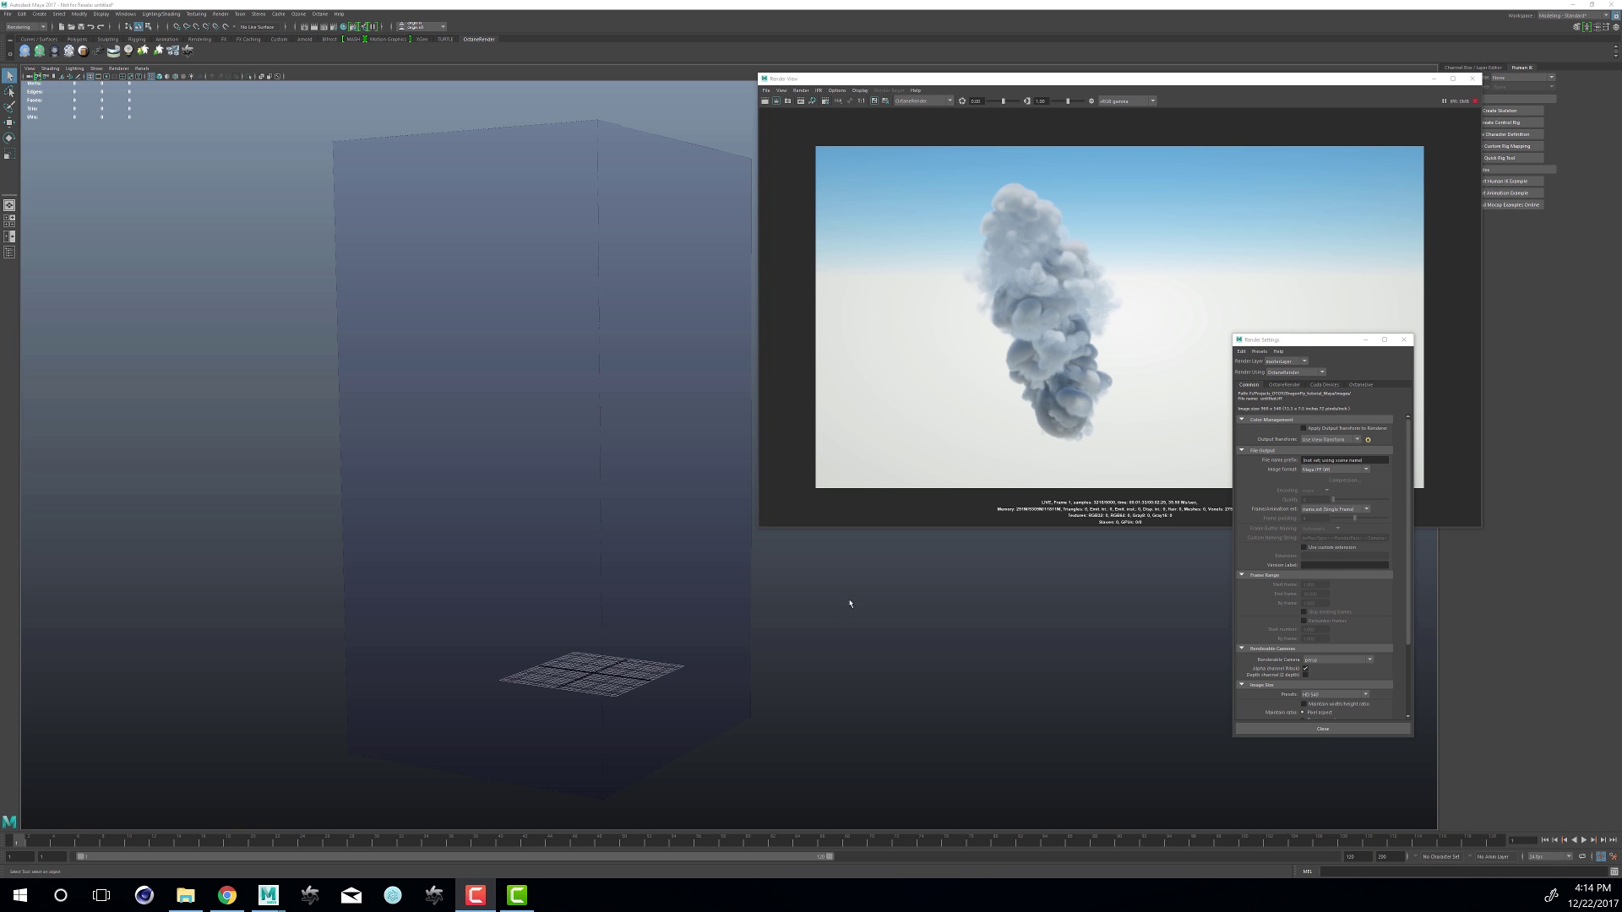
# Switch to Maya and set the export file type for the selected Octane volume to OctaneRender scene
pyautogui.moveTo(850, 603)
pyautogui.keyDown('alt'); pyautogui.mouseDown()
pyautogui.moveTo(887, 605)
pyautogui.moveTo(820, 609)
pyautogui.moveTo(859, 597)
pyautogui.mouseUp(); pyautogui.keyUp('alt')
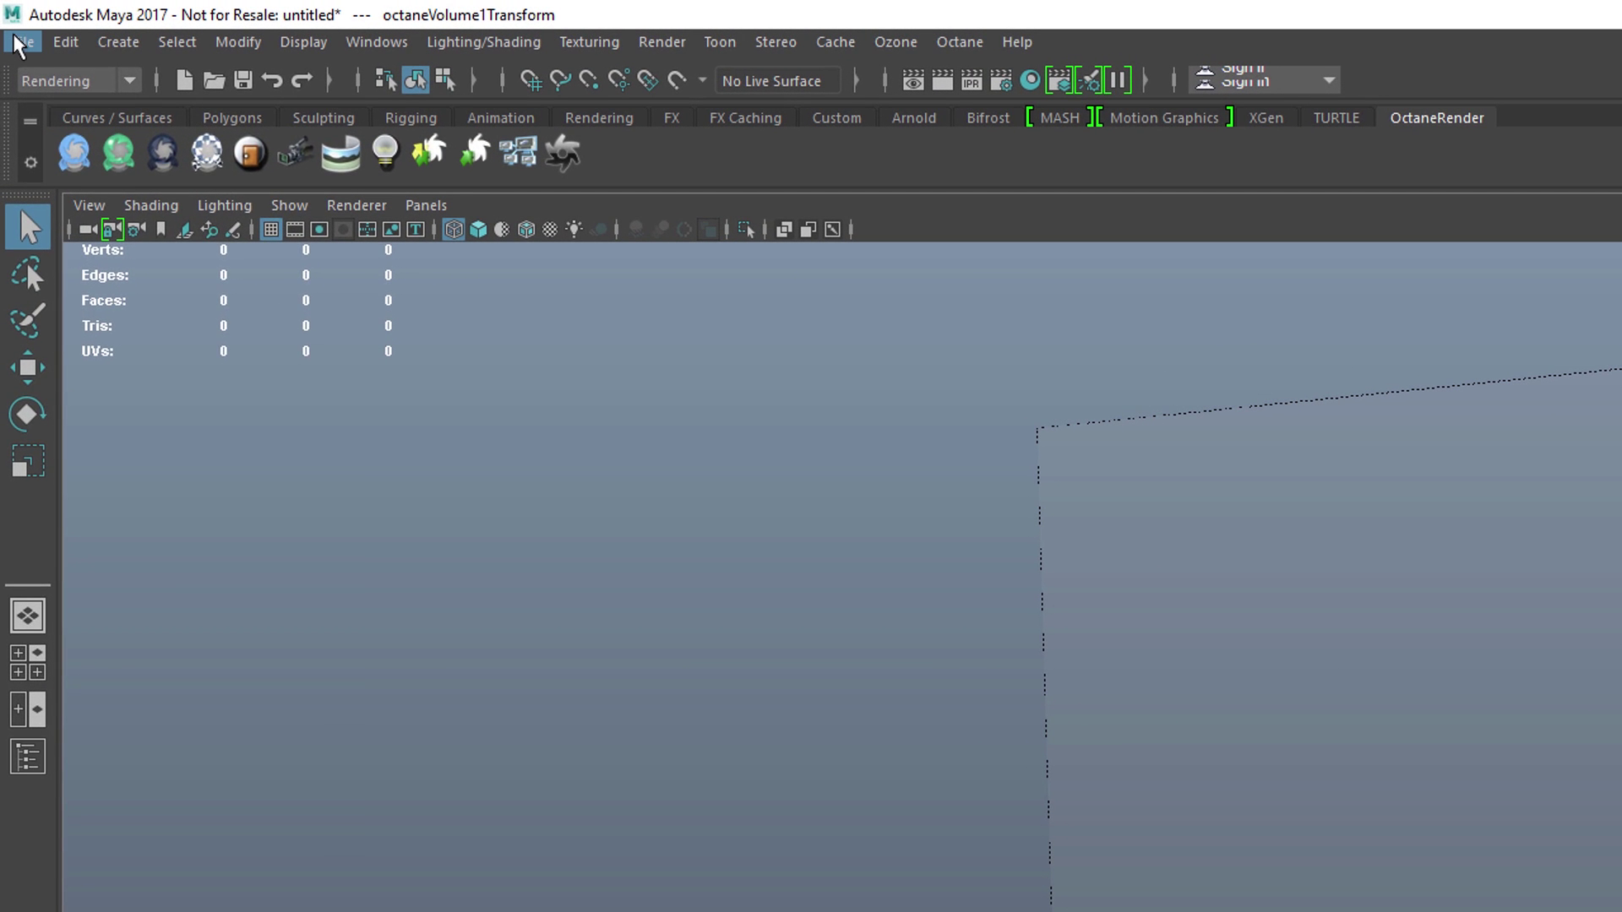
pyautogui.click(20, 42)
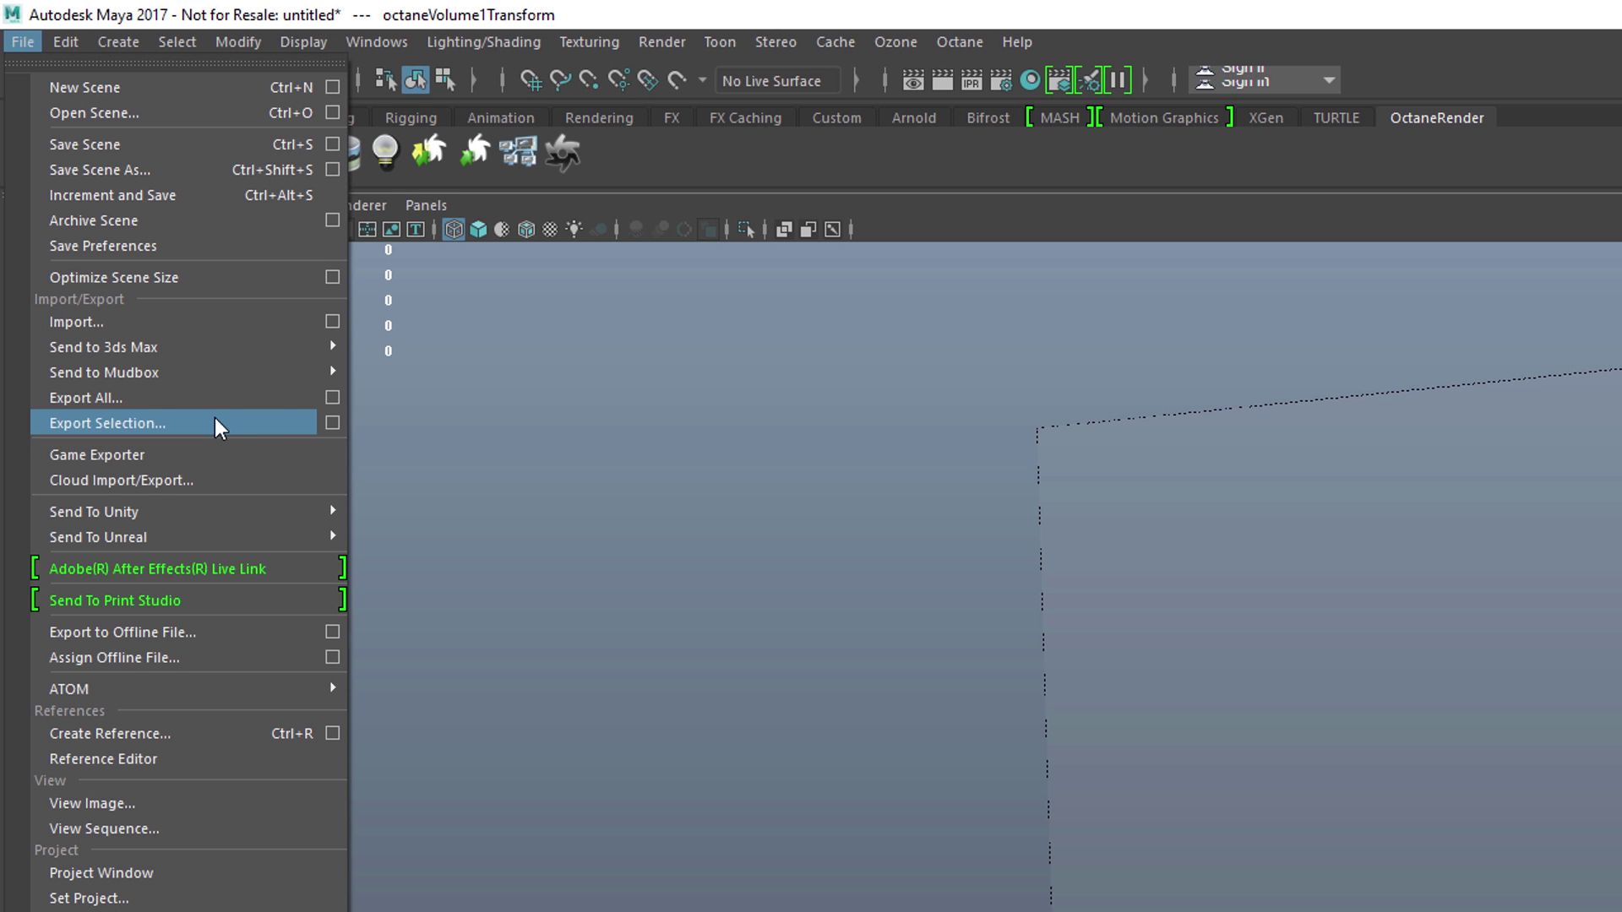
pyautogui.click(332, 423)
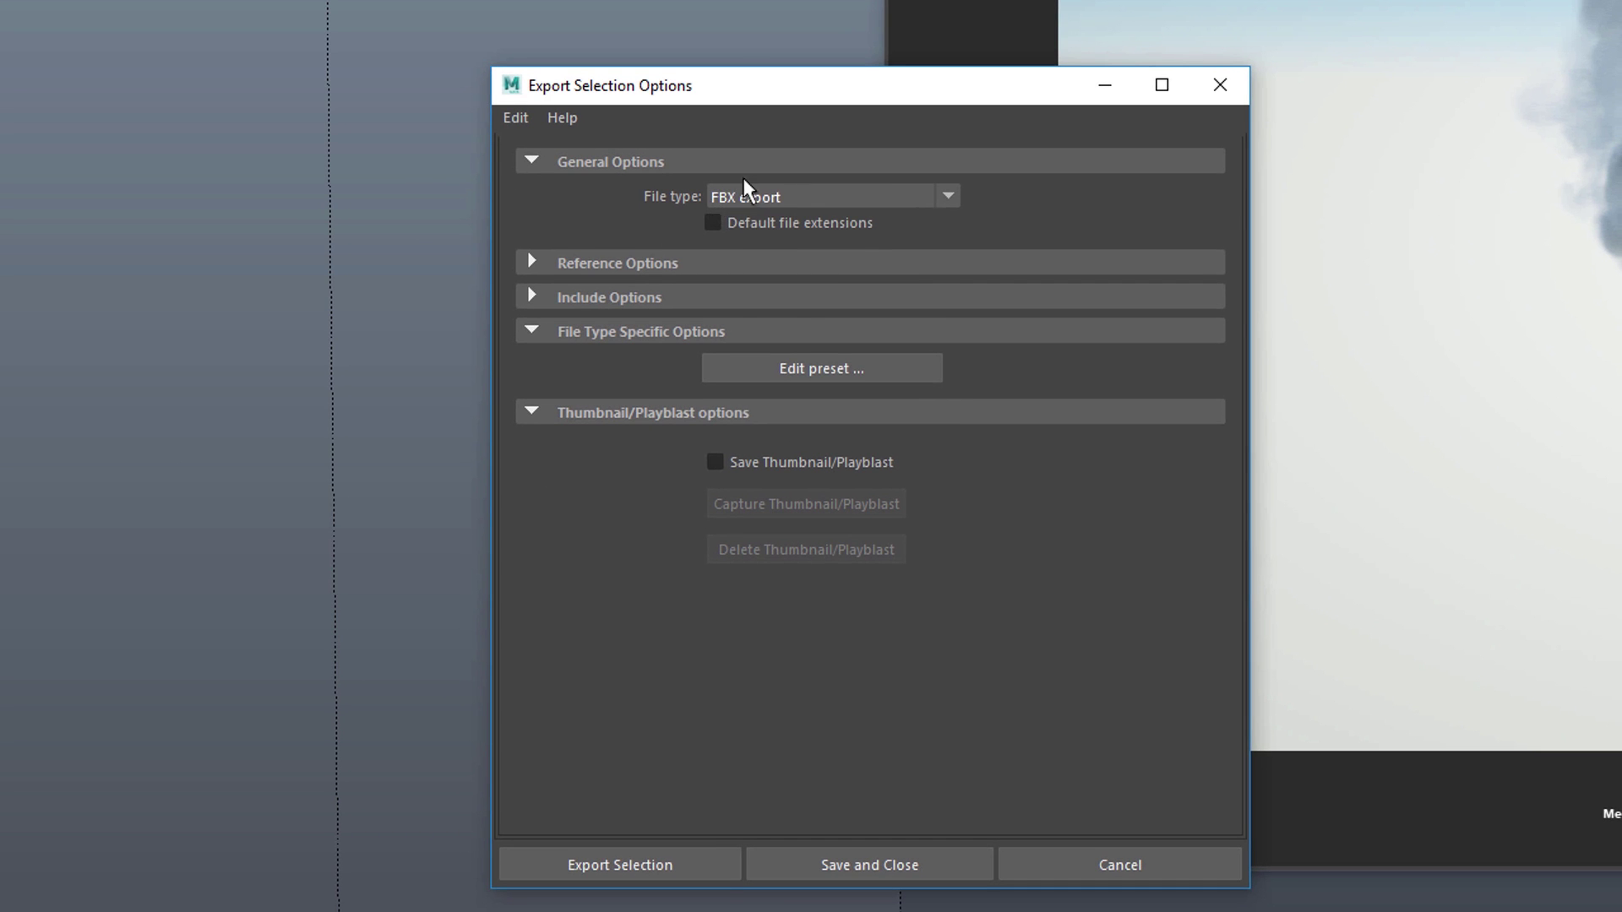
pyautogui.click(768, 199)
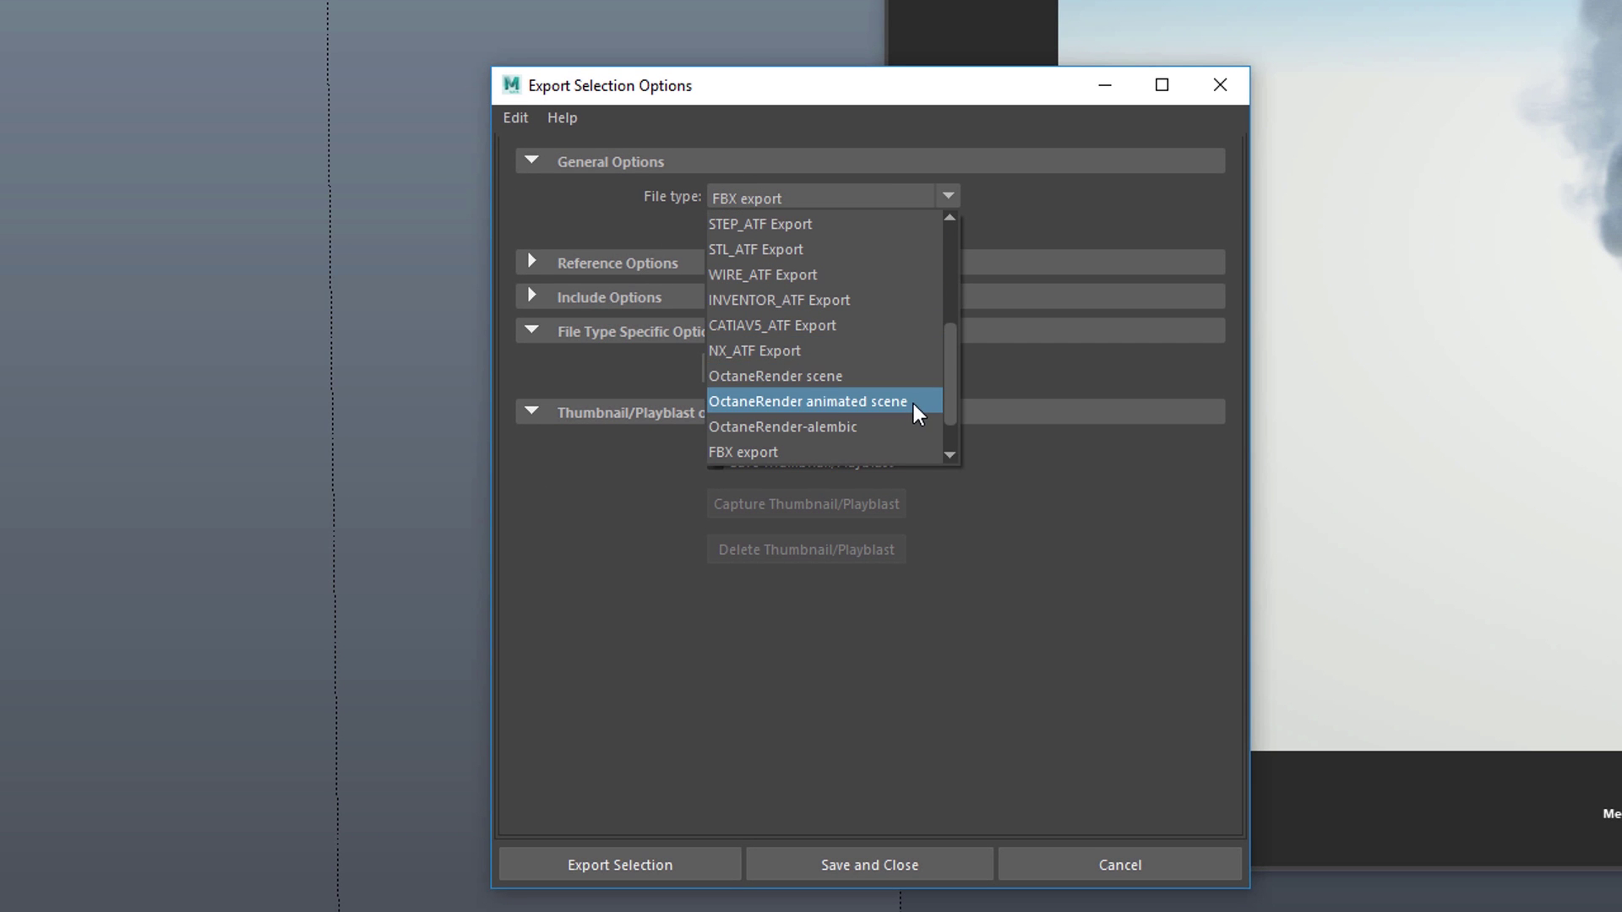
pyautogui.click(859, 379)
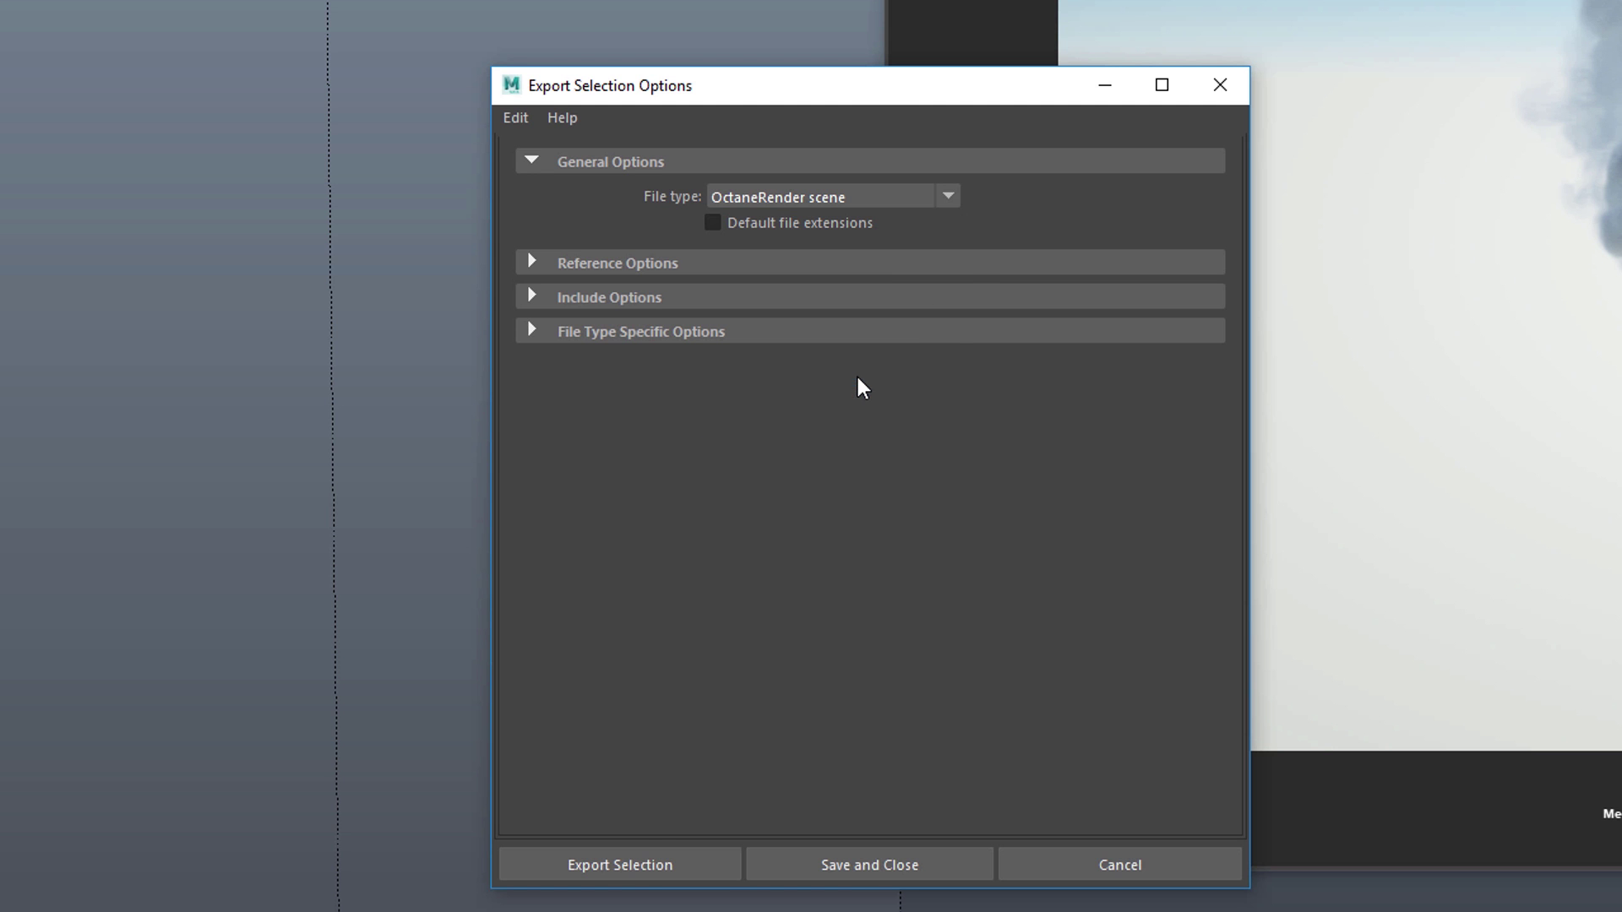
# Export the selected volume as smoke.orbx into the DragonFly_tutorial_Maya scenes folder
pyautogui.click(653, 870)
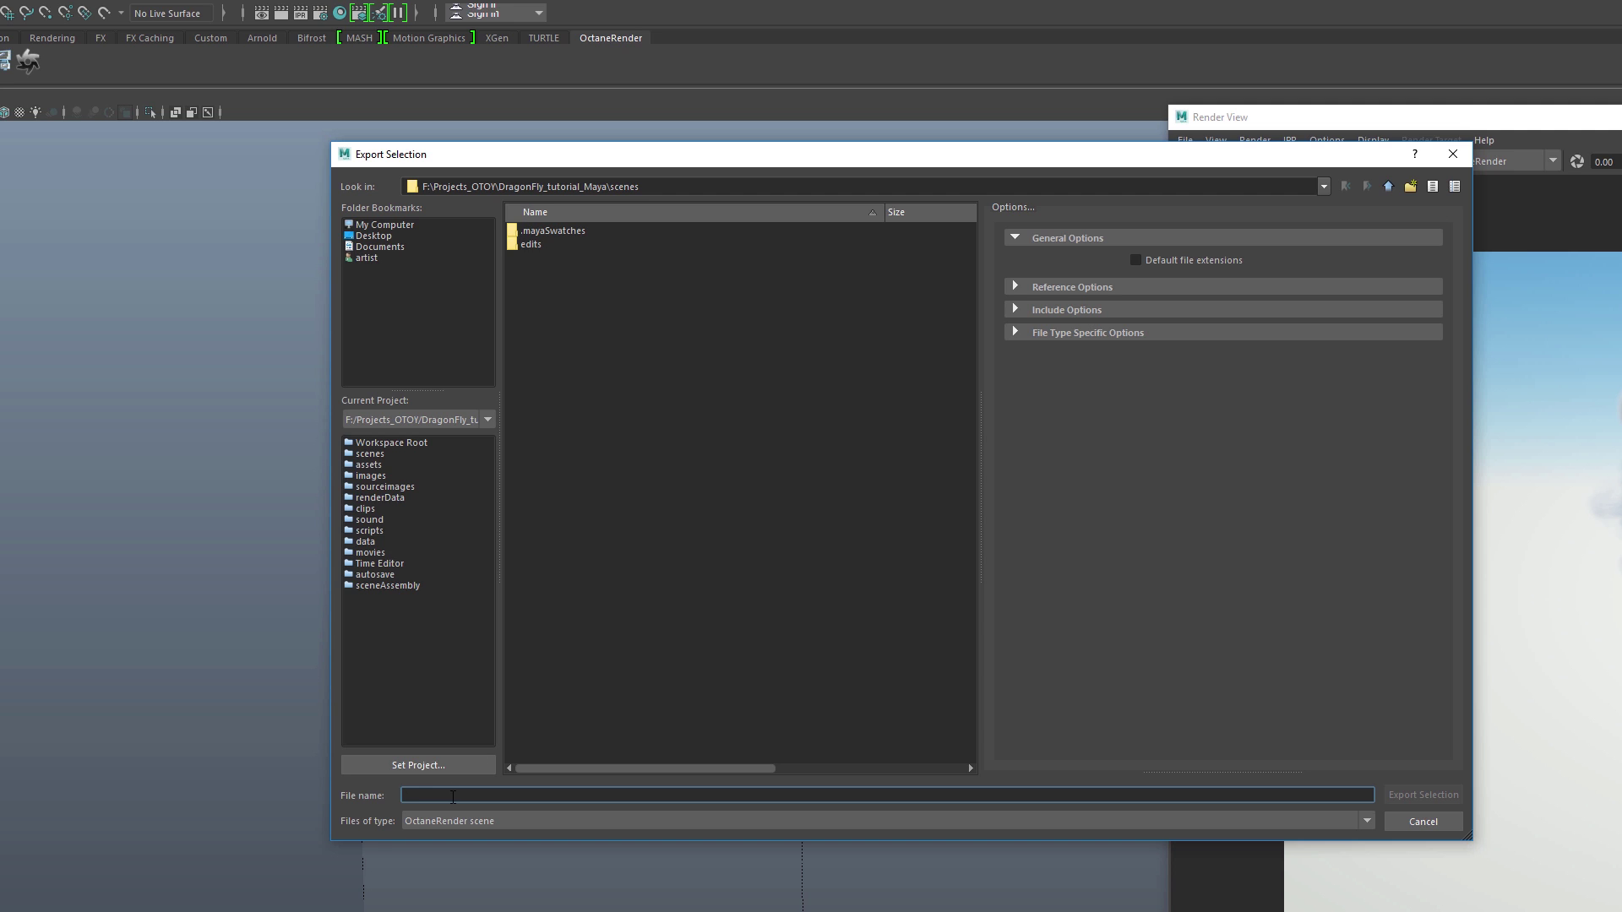
pyautogui.write('smoke')
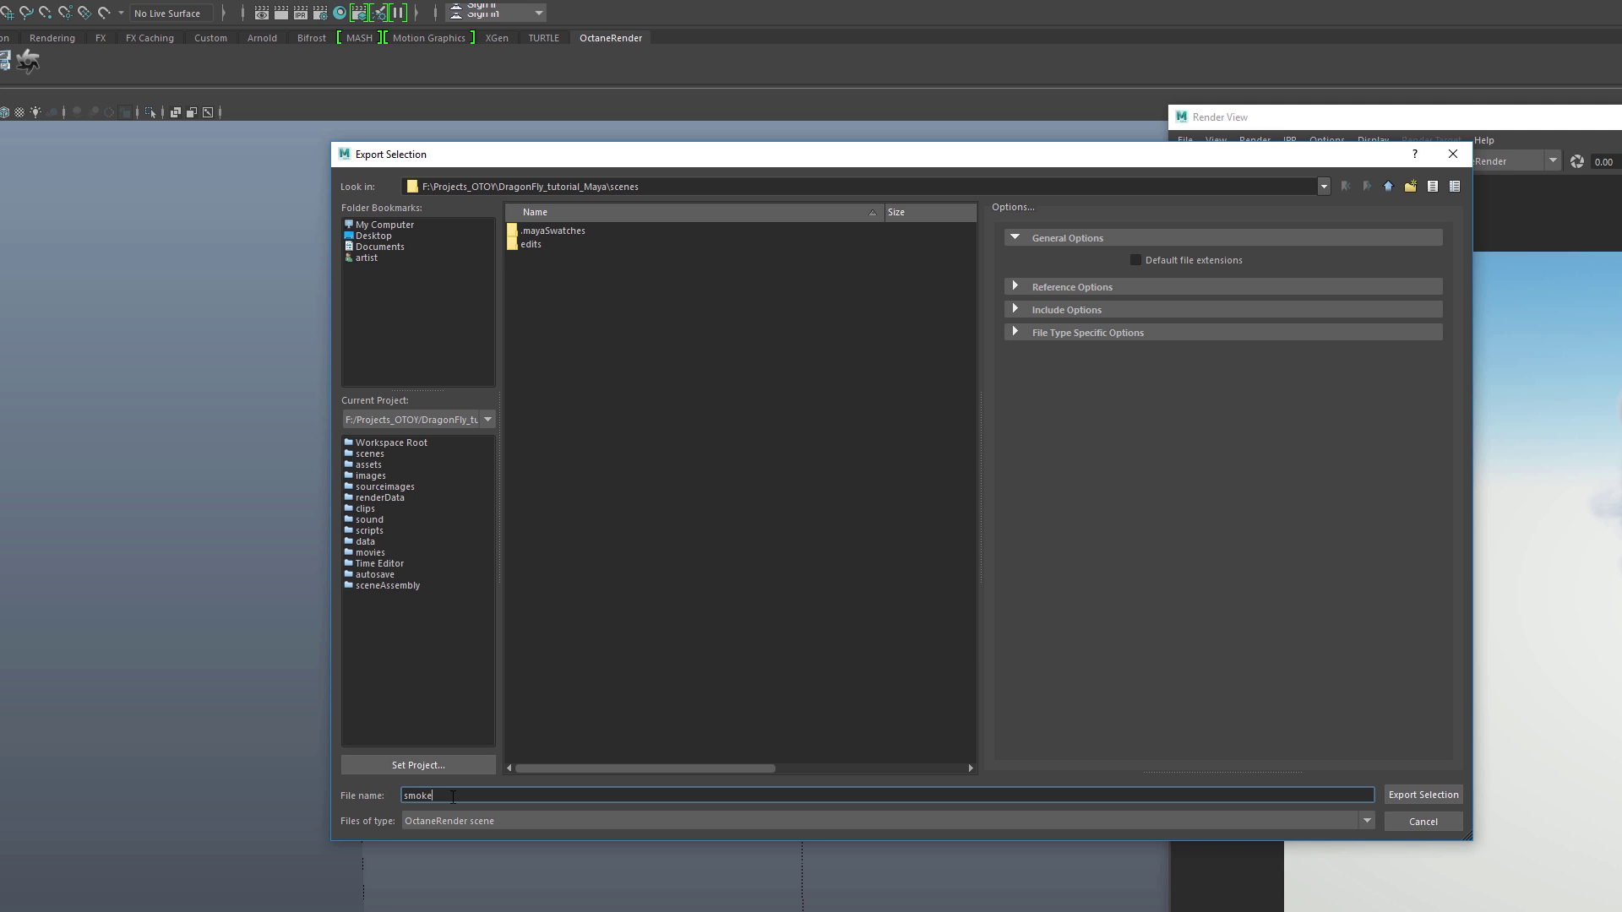
pyautogui.write('.orbx')
pyautogui.click(1423, 794)
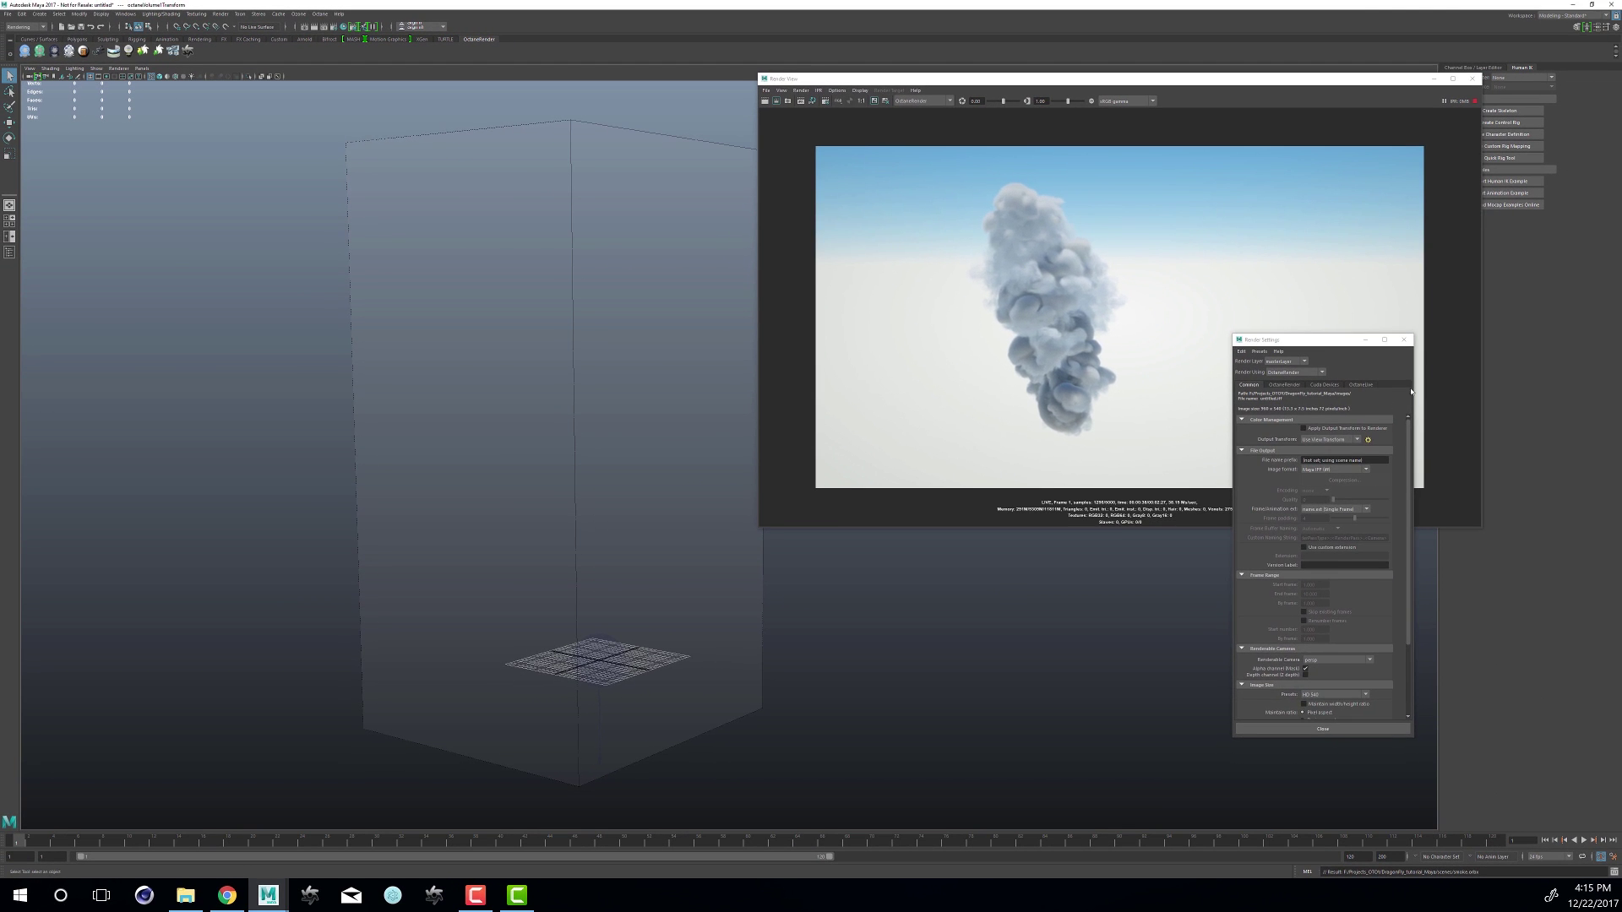
# In the render settings, set the frame/animation extension to name.#.ext and the end frame to 2000
pyautogui.moveTo(1460, 387); pyautogui.dragTo(1335, 333)
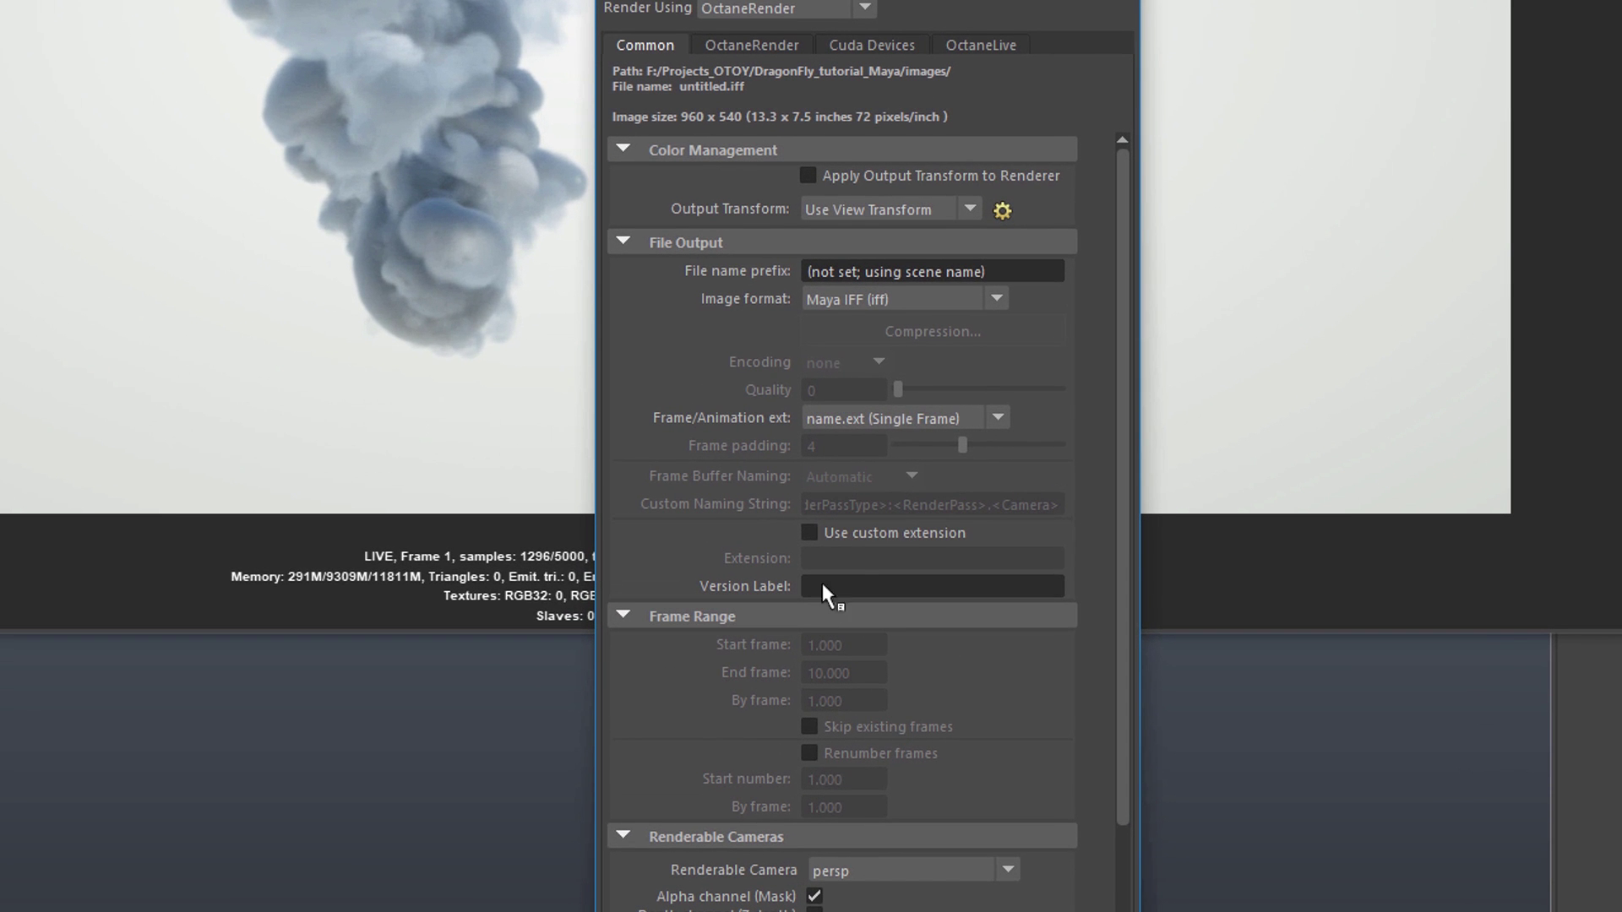
pyautogui.click(938, 421)
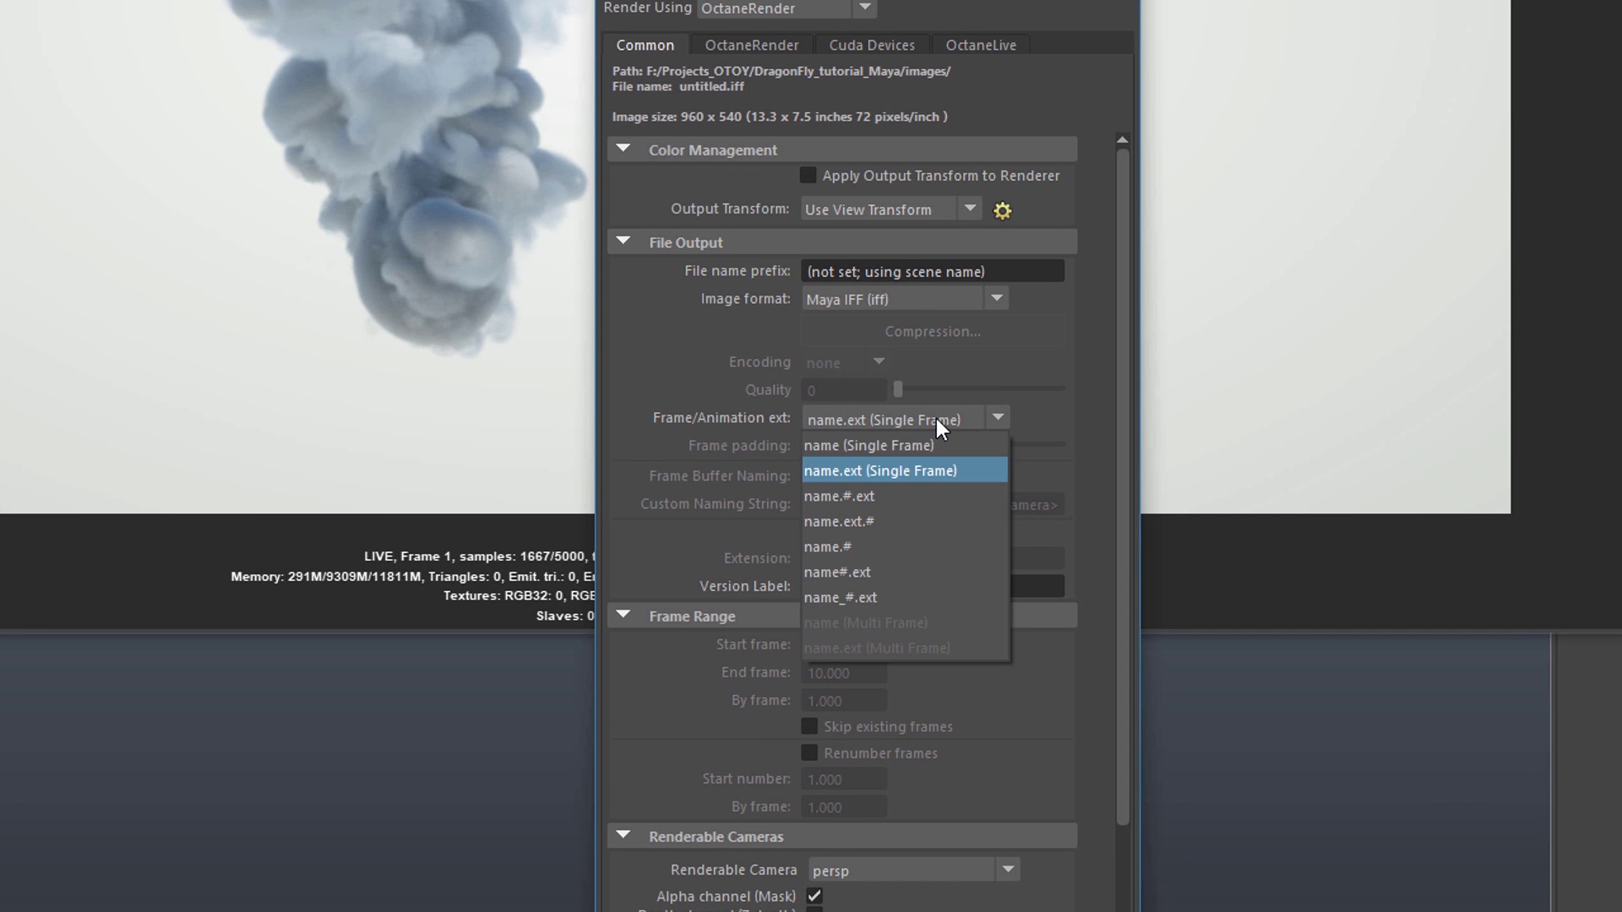
pyautogui.click(930, 497)
pyautogui.click(836, 672)
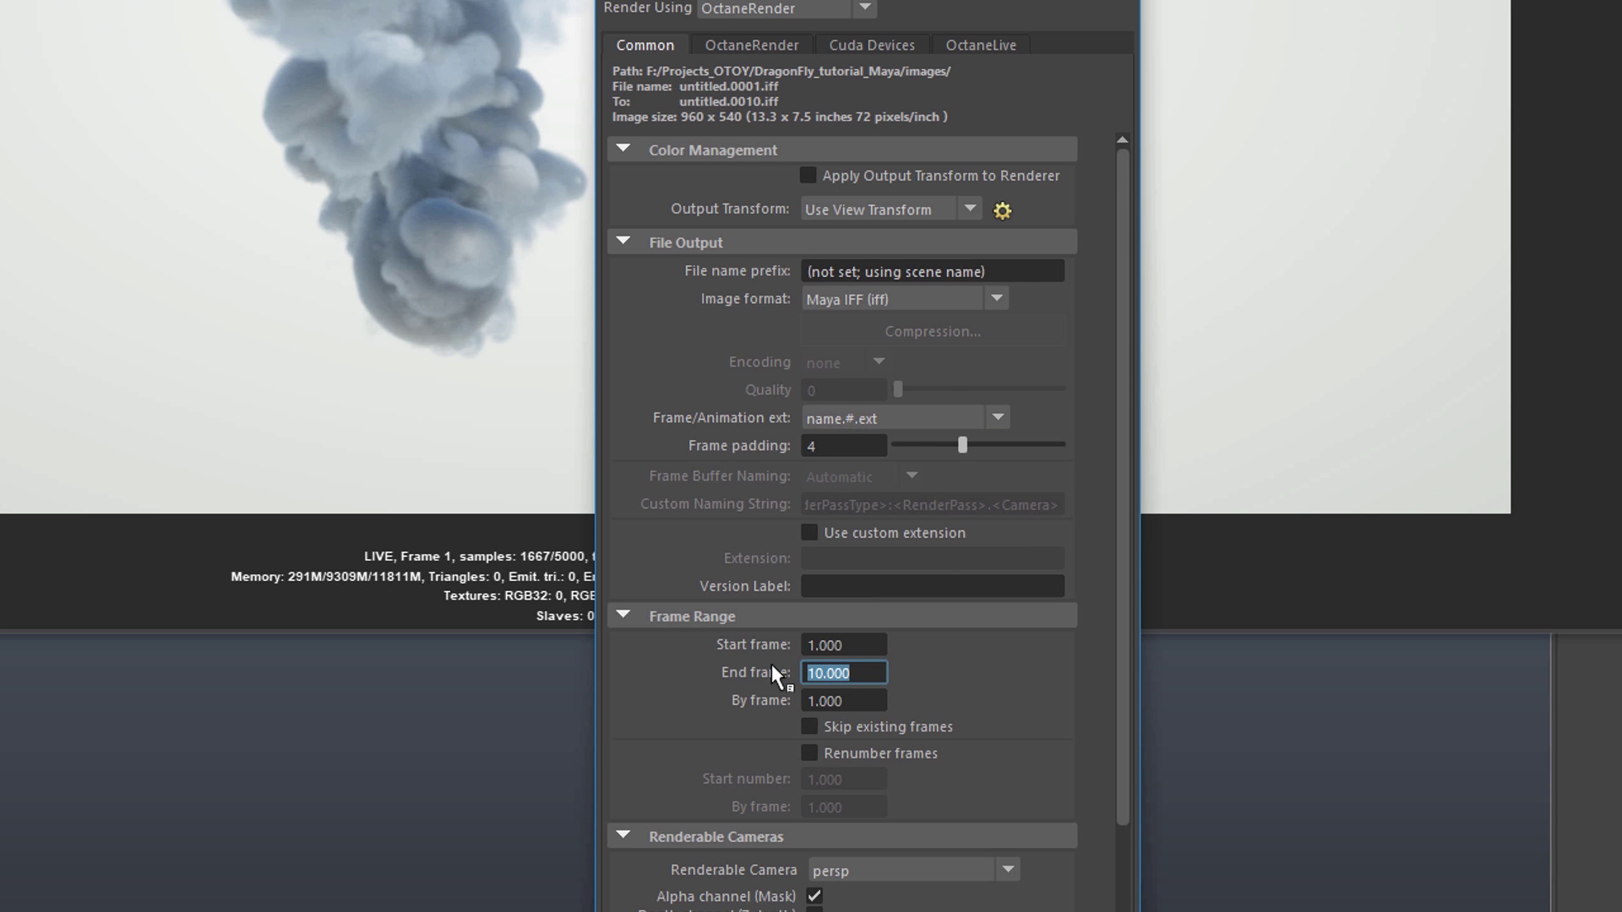
pyautogui.write('2000')
pyautogui.press('Return')
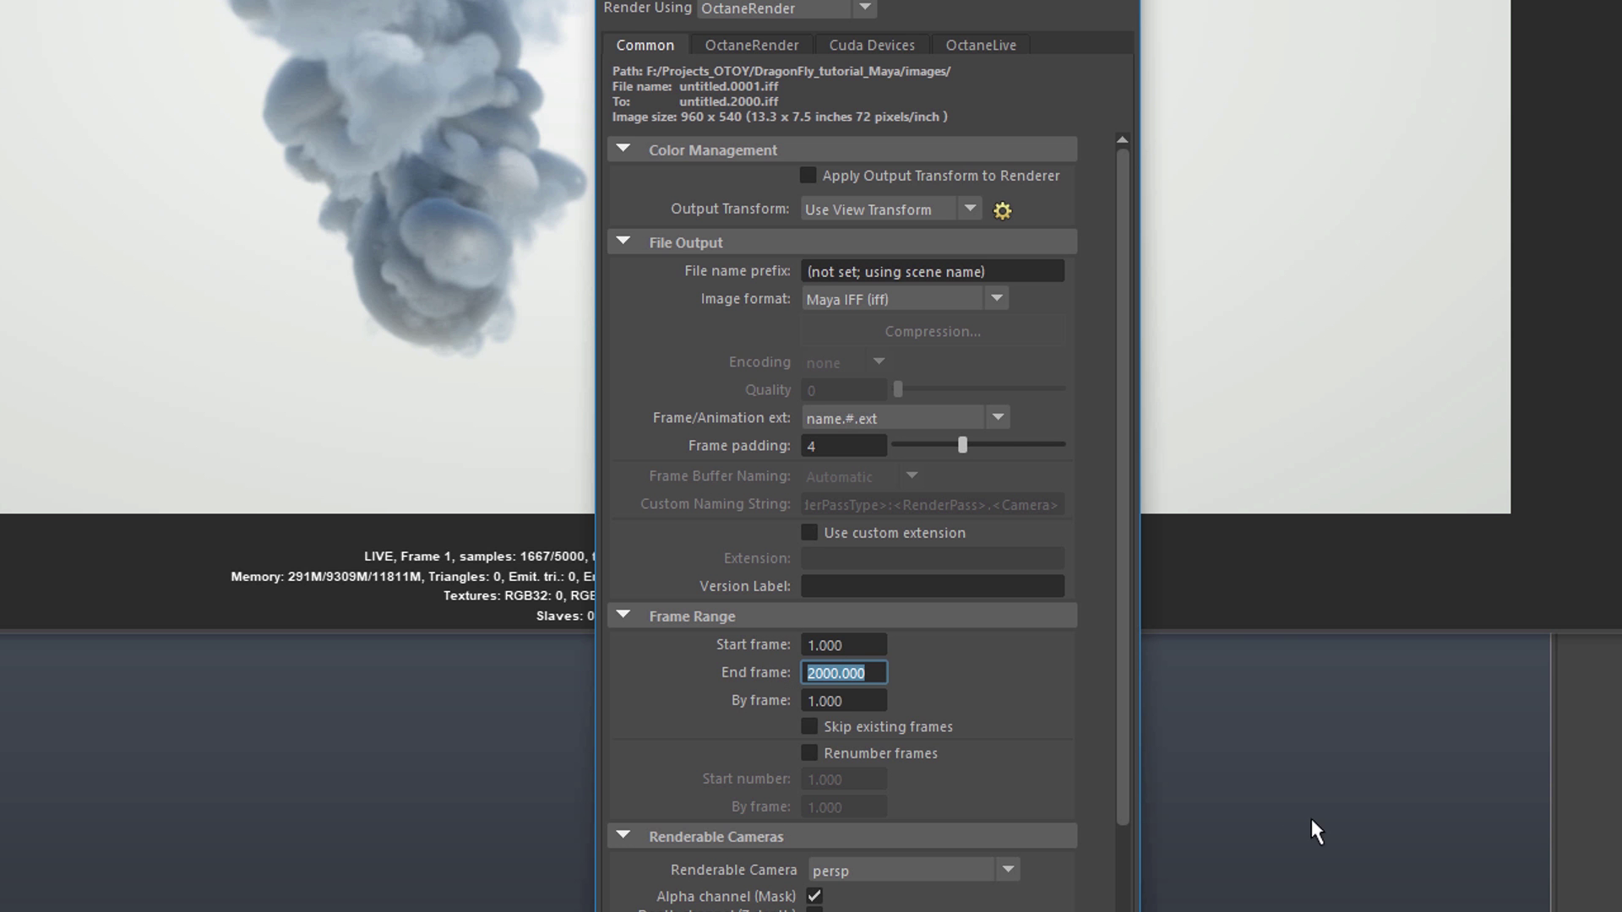